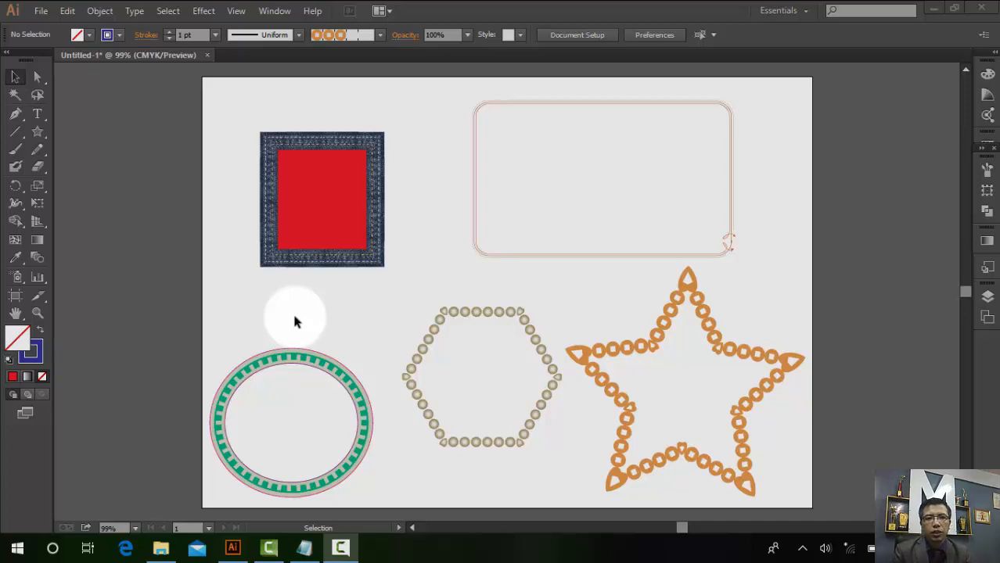
- Delete all the existing bordered shapes from the artboard
click(16, 154)
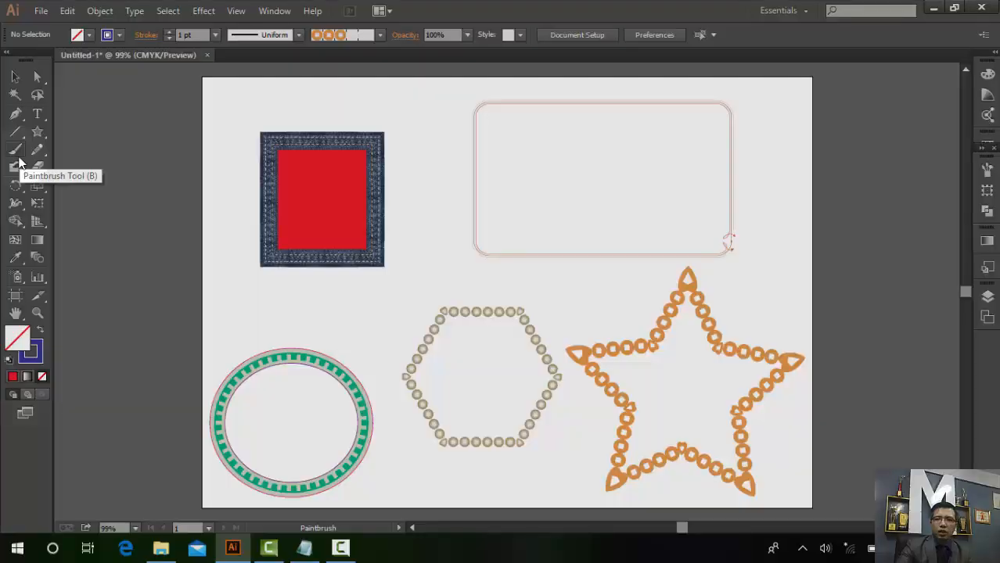
click(16, 150)
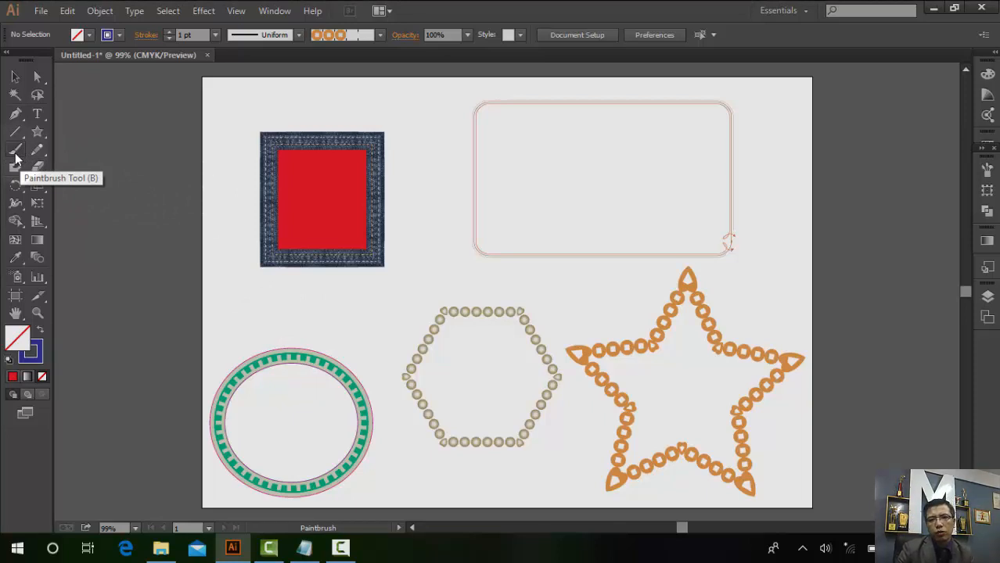
click(14, 76)
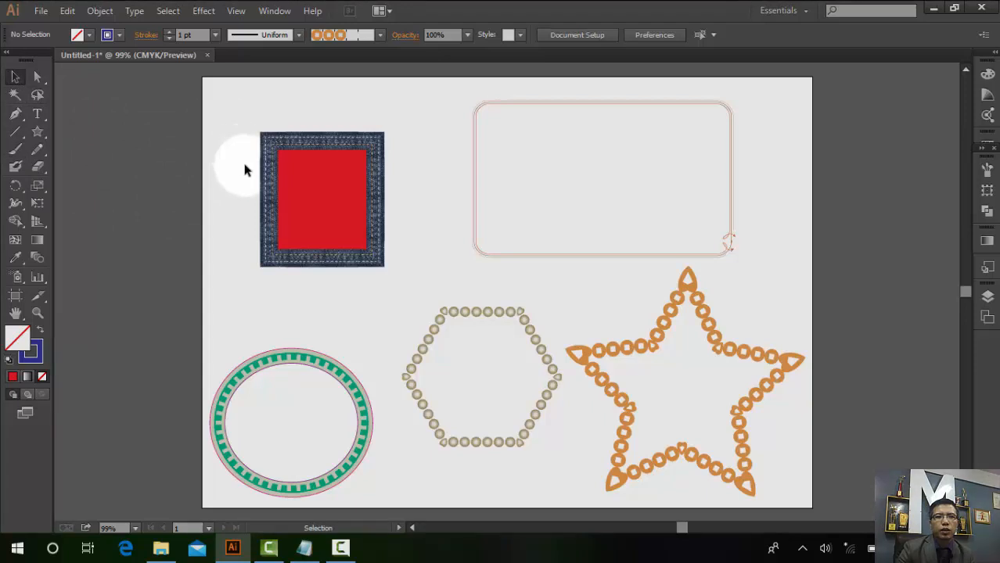
drag(227, 136, 803, 489)
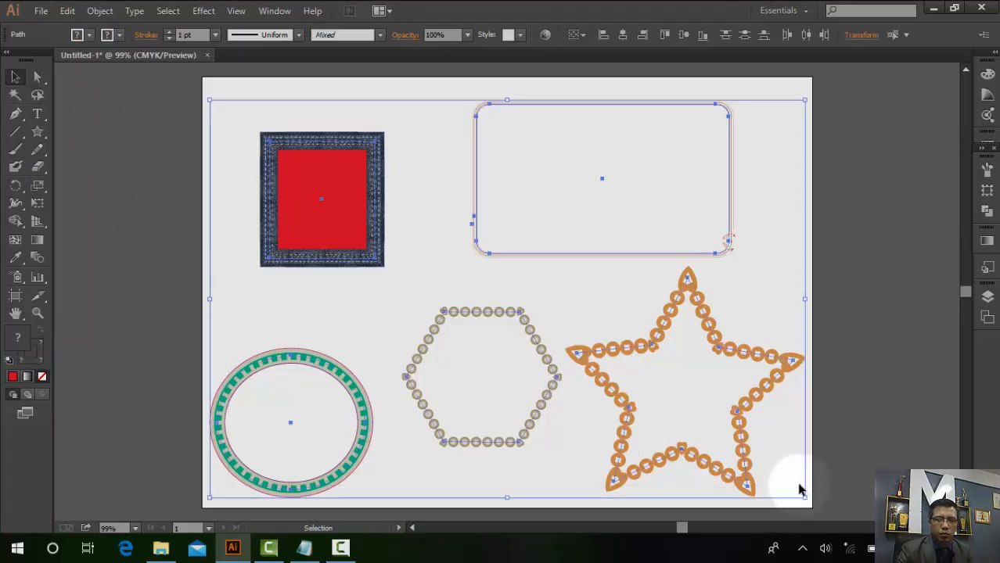
key(Delete)
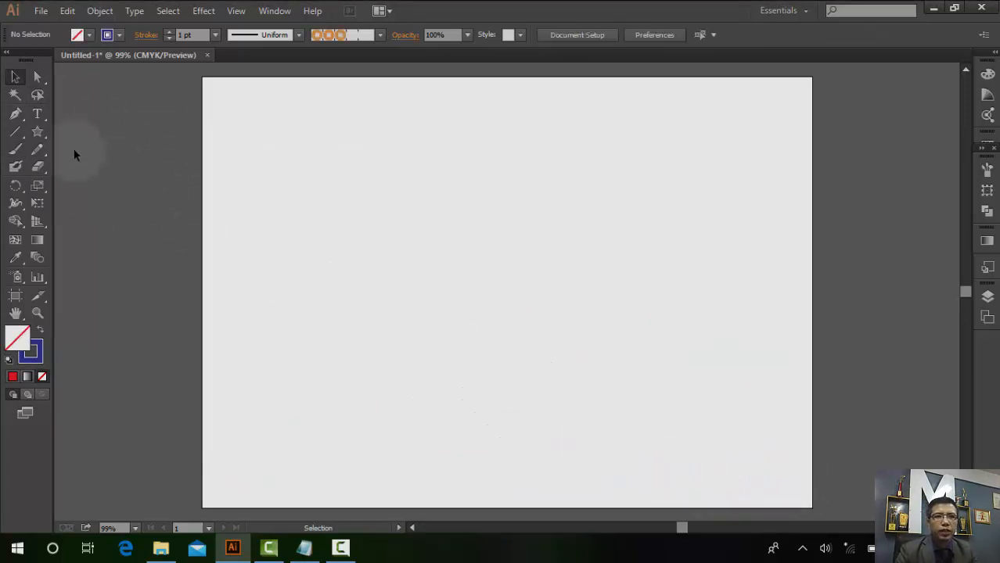
- Draw a five-pointed star with the Star tool and move it fully onto the upper-left part of the artboard
click(41, 130)
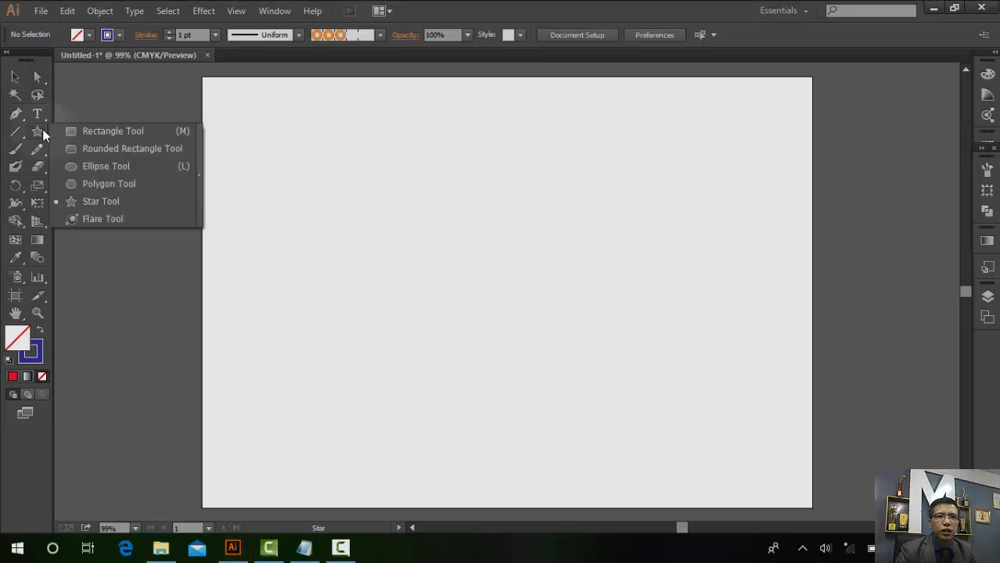
drag(299, 110, 368, 205)
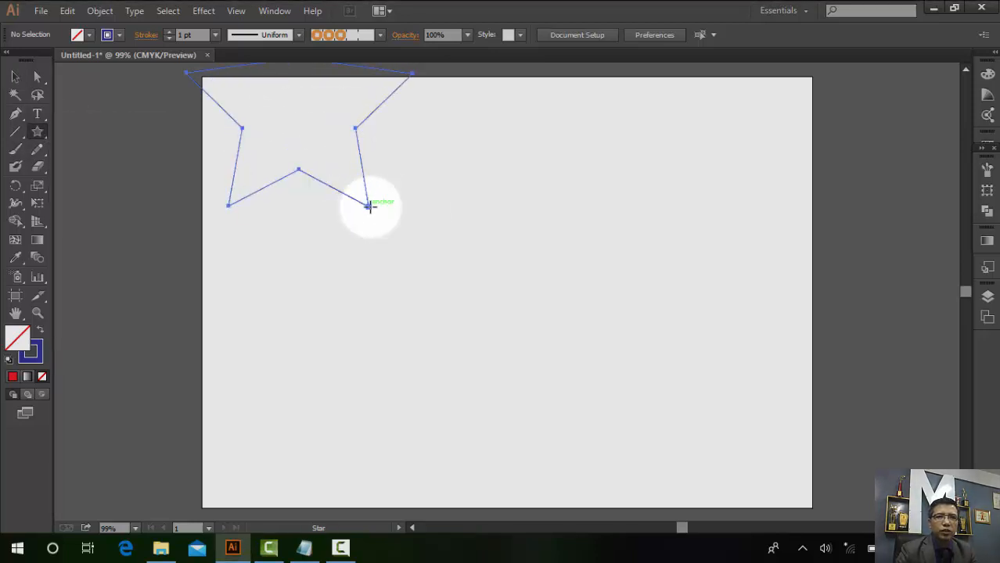
click(15, 75)
drag(359, 139, 470, 274)
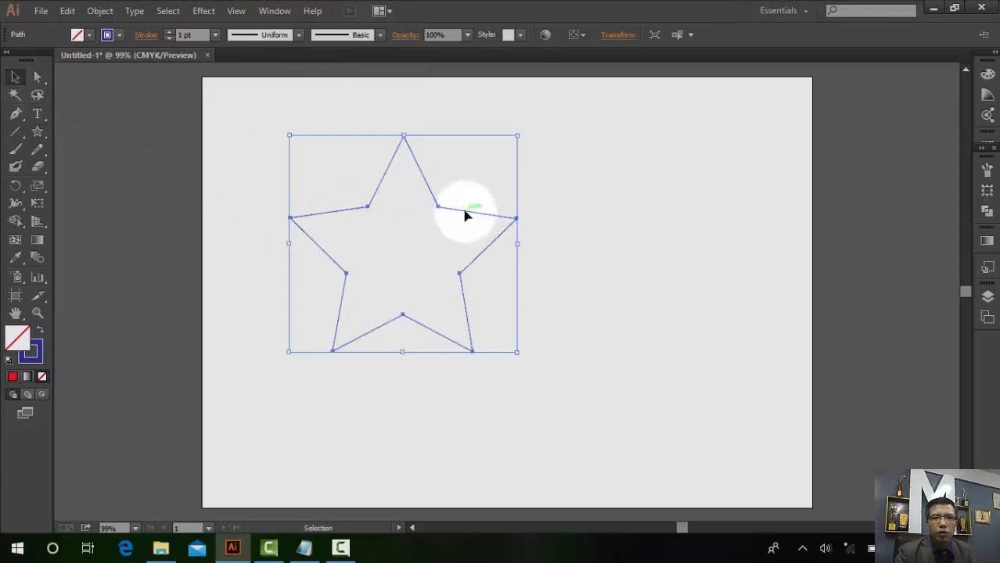
- Set the star's stroke weight to 7 pt and deselect it
click(169, 31)
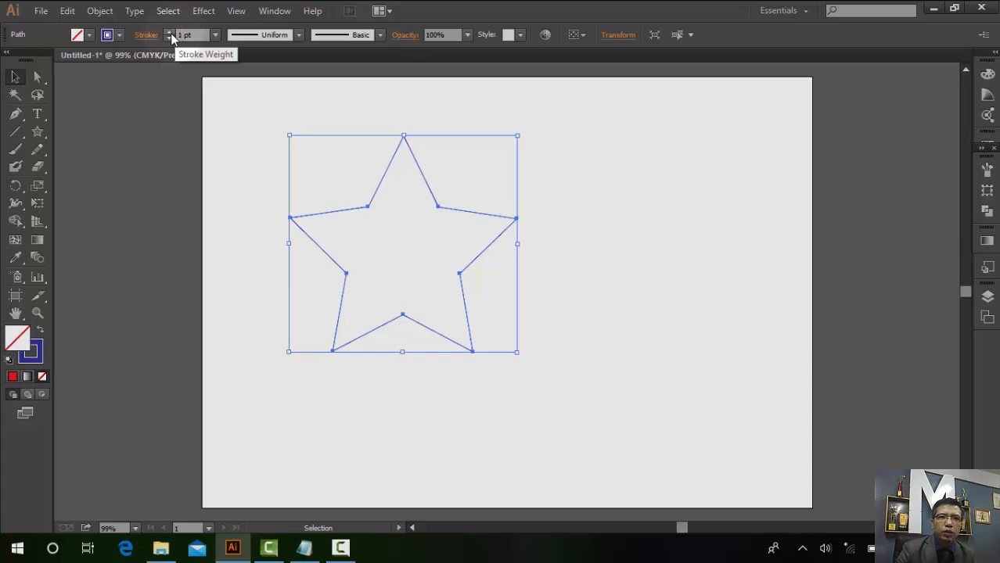
click(169, 31)
click(169, 31)
click(169, 31)
click(169, 31)
click(169, 31)
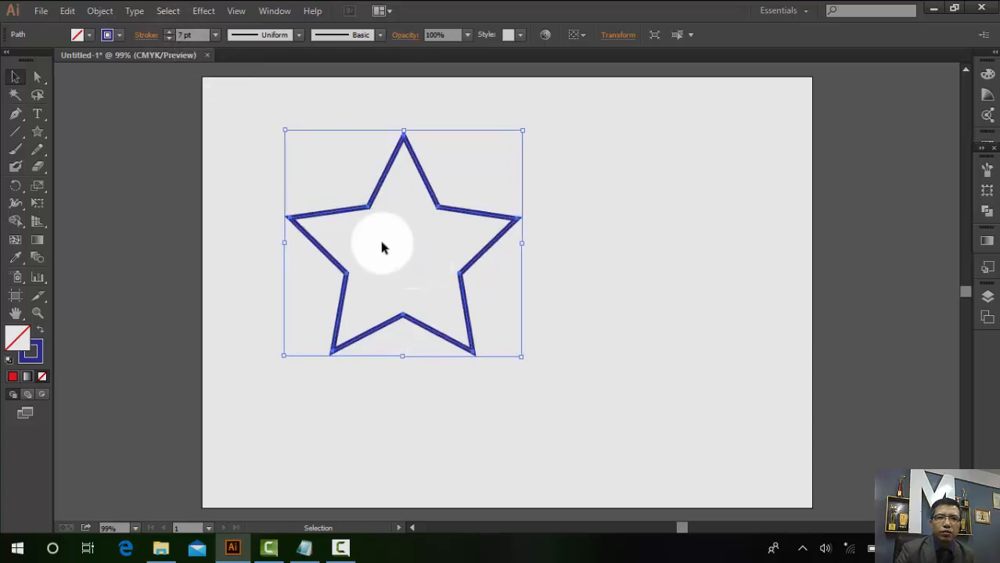
click(342, 182)
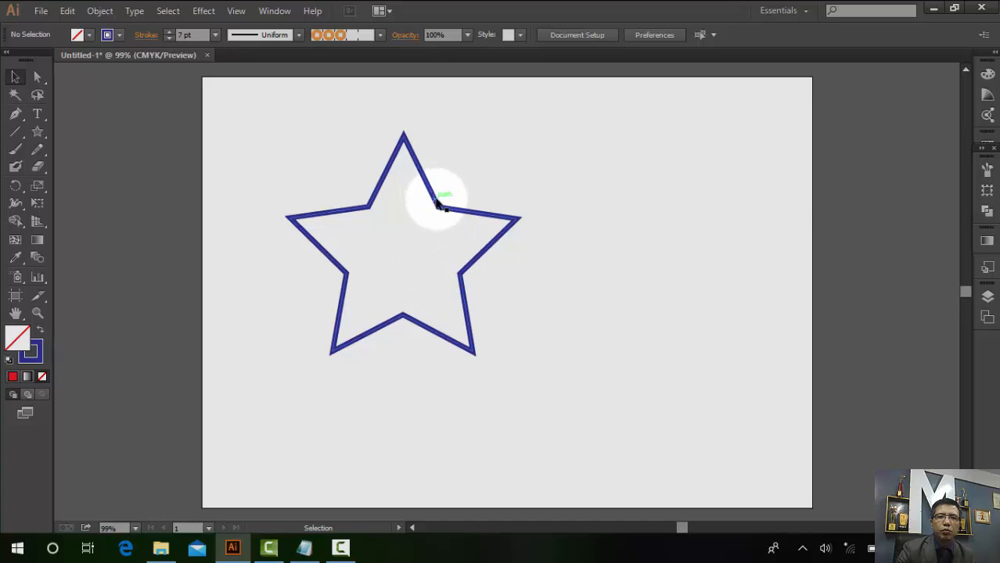
- Apply the lens-shaped variable width profile, tapered at both ends, to the star's stroke
click(438, 204)
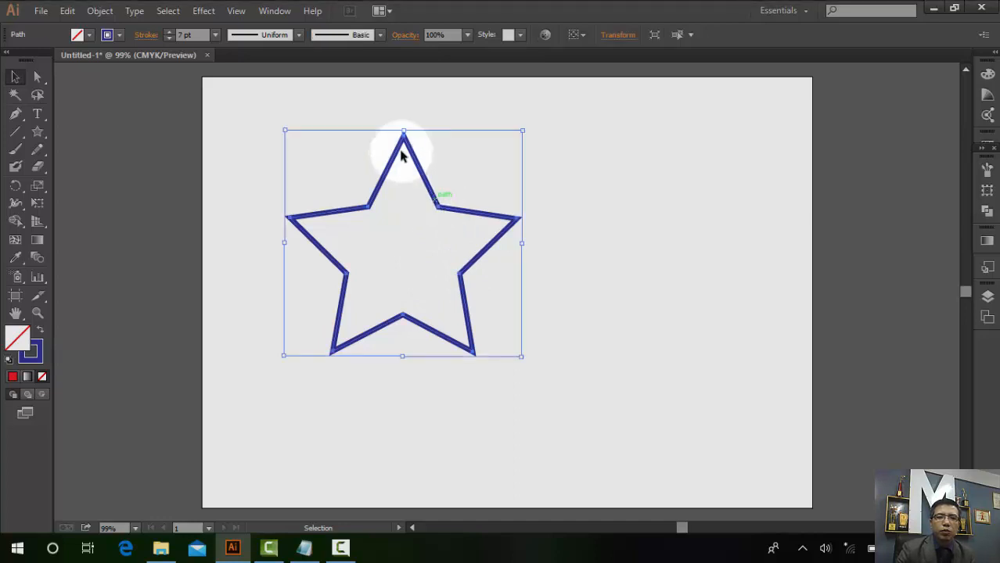
click(298, 35)
click(271, 83)
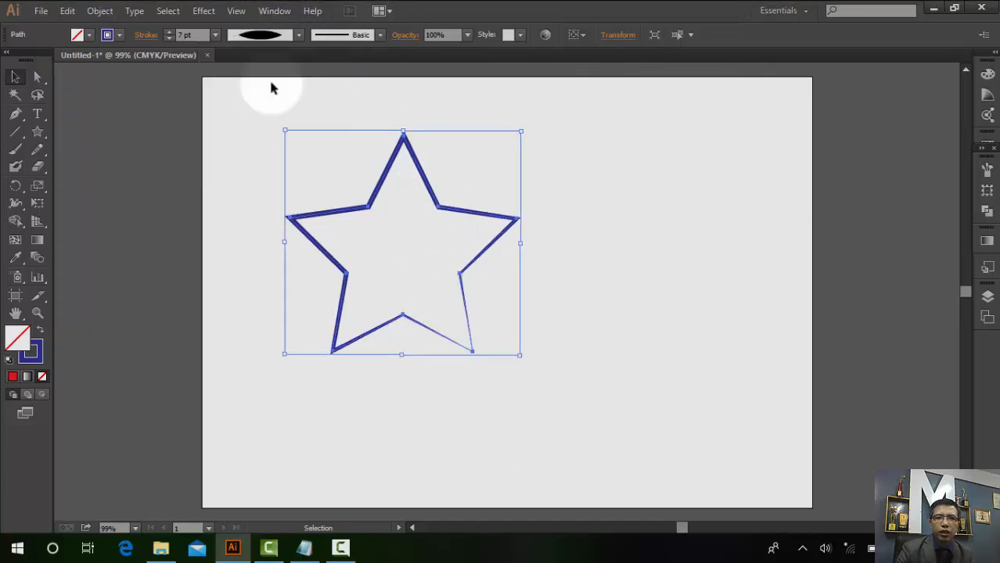
click(553, 248)
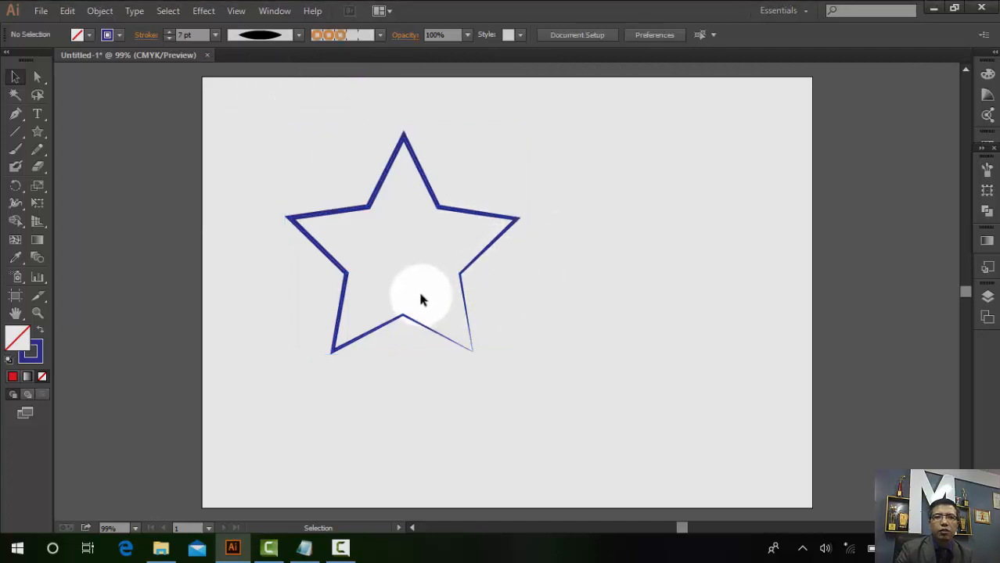
- Change the star's stroke to the triangular width profile that tapers towards one end
click(395, 162)
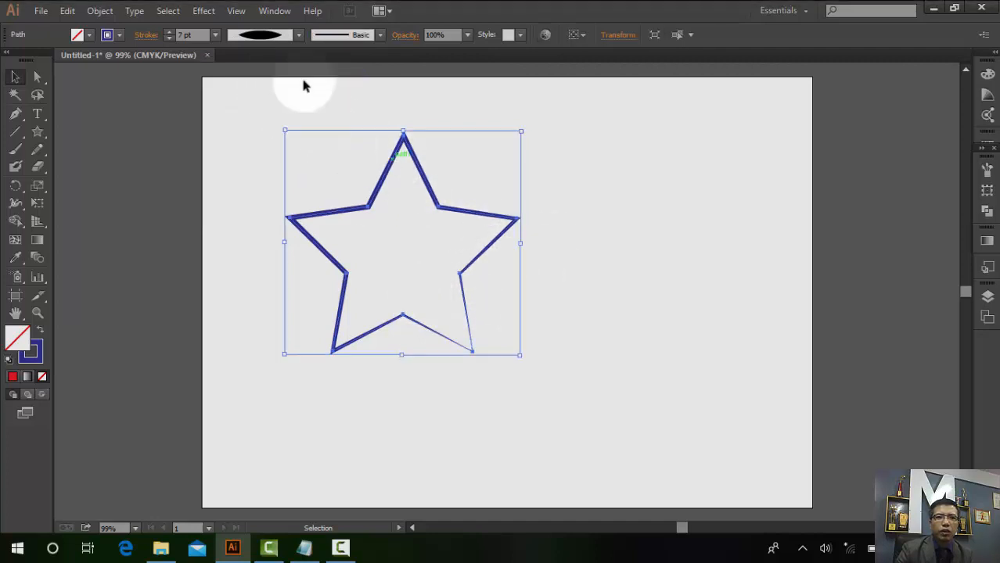
click(298, 35)
click(261, 129)
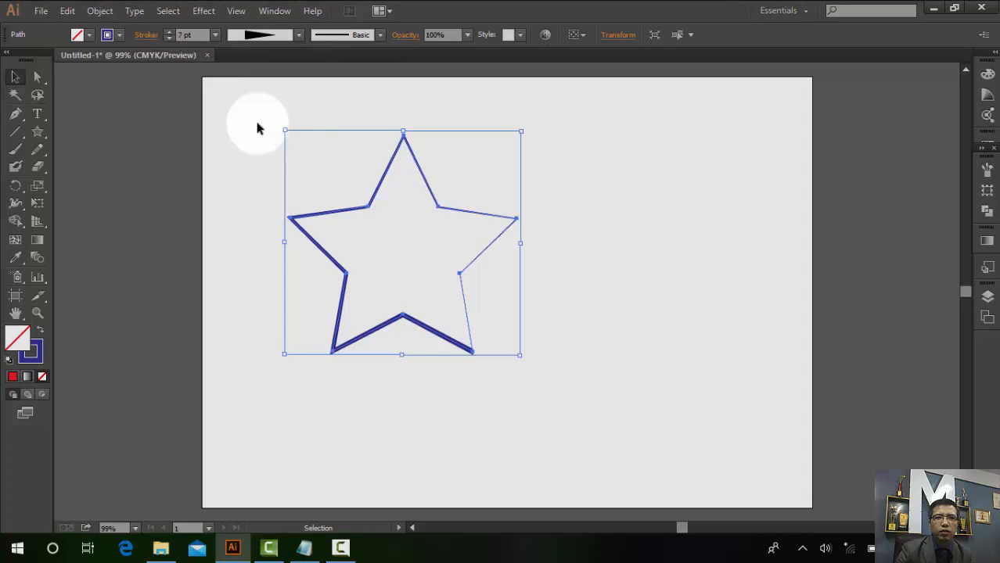
click(593, 261)
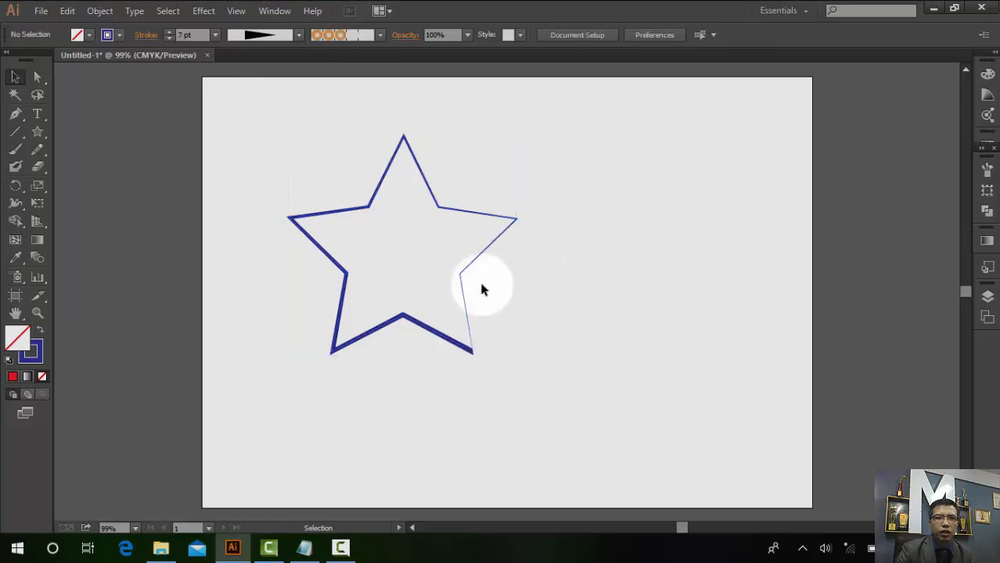
- Try the denim, beige Dashed Circles 1.1 and green border brushes on the star, and finish with the orange circle brush
click(446, 209)
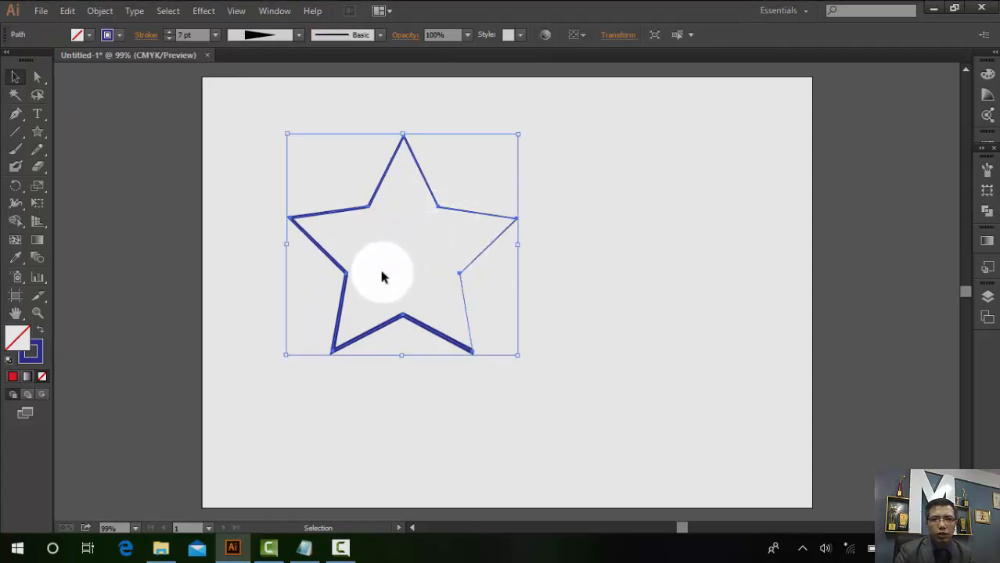
click(988, 170)
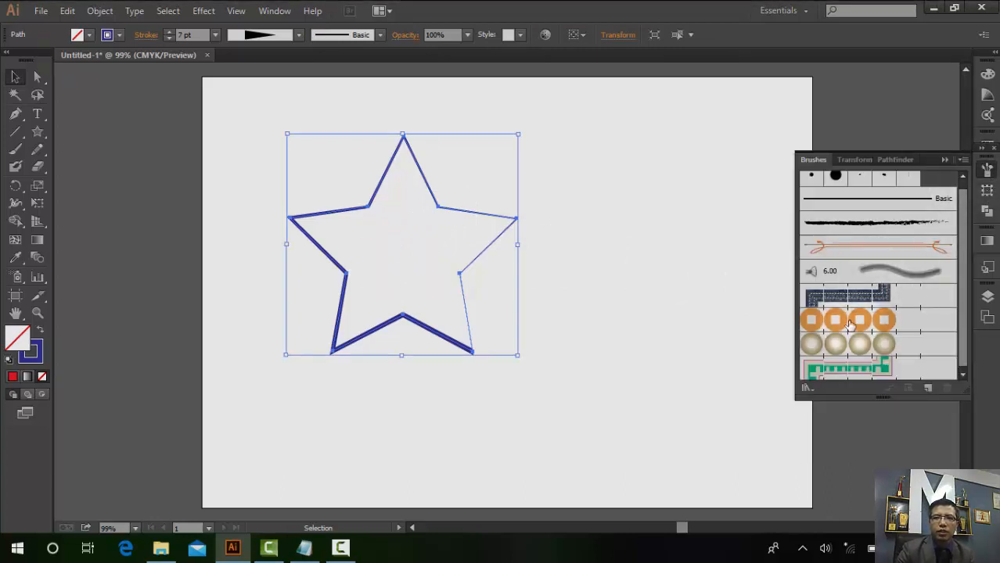
click(847, 296)
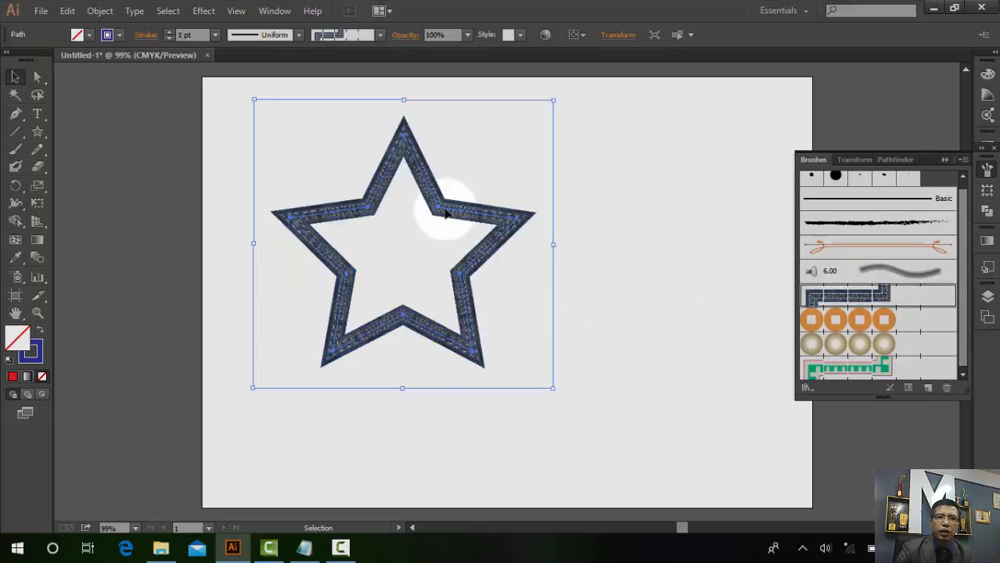
click(849, 319)
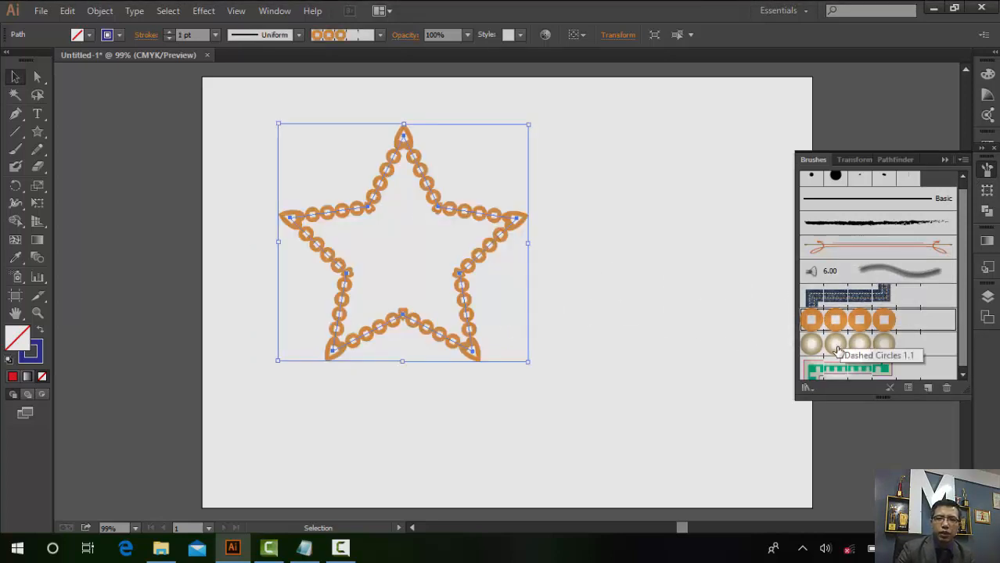
click(837, 350)
click(833, 373)
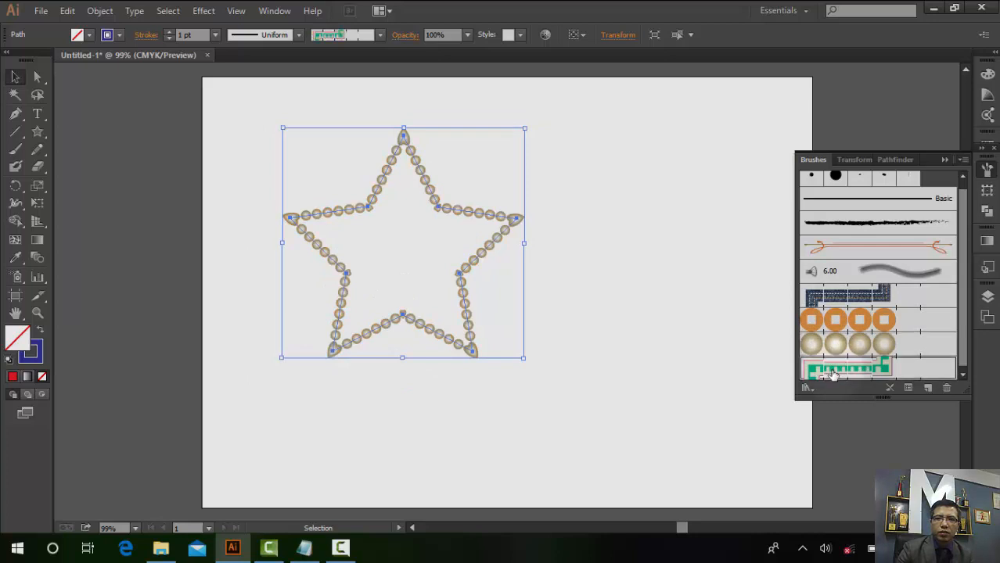
click(826, 326)
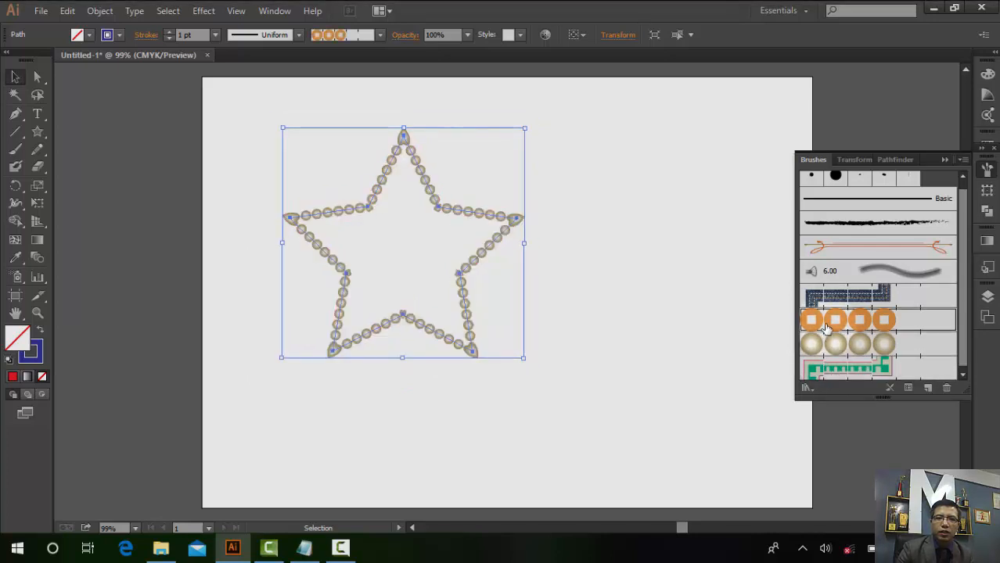
- Paint two freehand curved strokes beside the star with the Paintbrush, using the orange circle brush
click(16, 150)
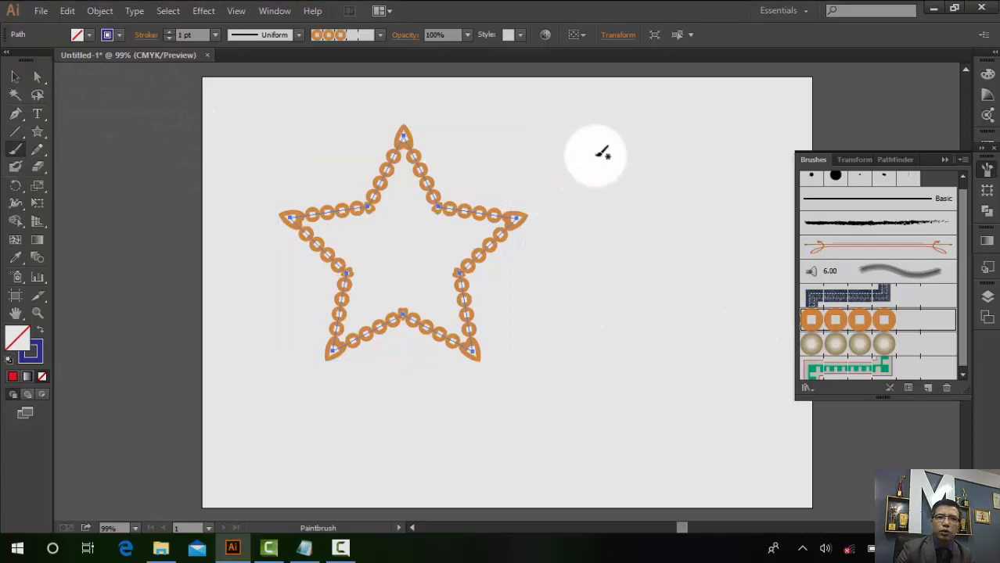
mouse_move(563, 138)
mouse_down()
mouse_move(602, 132)
mouse_move(647, 199)
mouse_move(629, 275)
mouse_up()
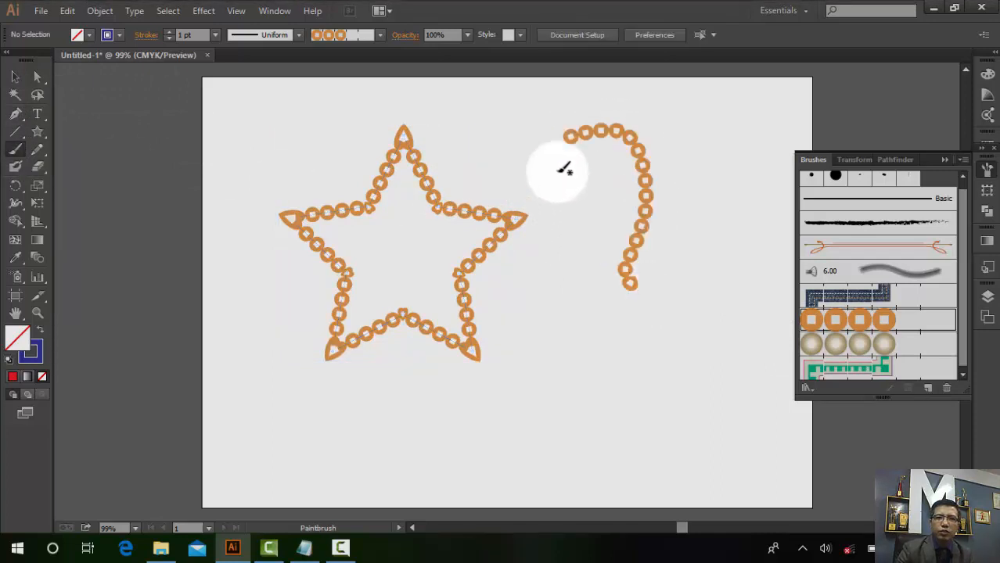
mouse_move(574, 413)
mouse_down()
mouse_move(556, 338)
mouse_move(614, 238)
mouse_move(600, 195)
mouse_up()
- Paint one curved stroke with the beige Dashed Circles 1.1 brush and another with the thin pink arrow-ended brush
click(844, 341)
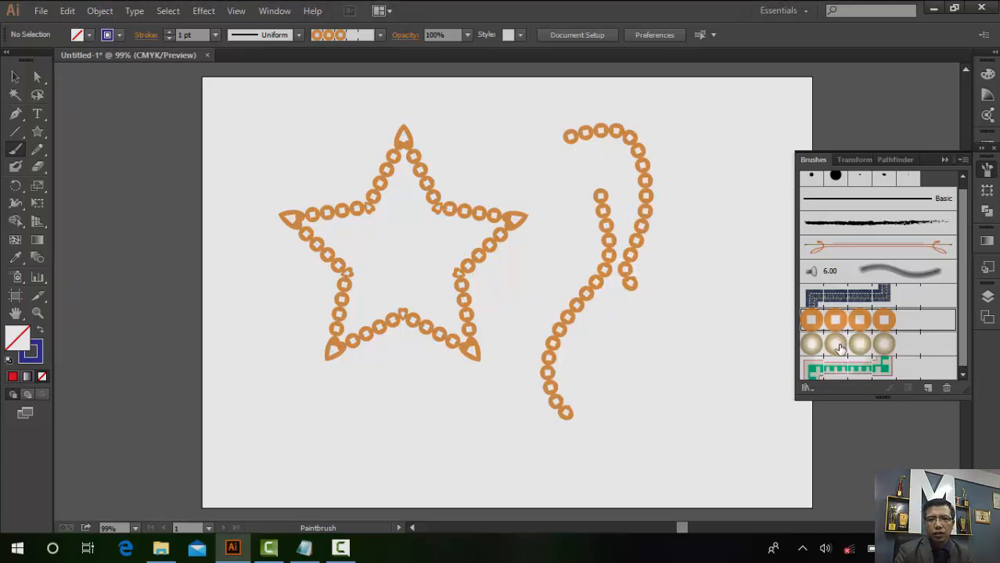
mouse_move(658, 393)
mouse_down()
mouse_move(692, 292)
mouse_move(709, 170)
mouse_up()
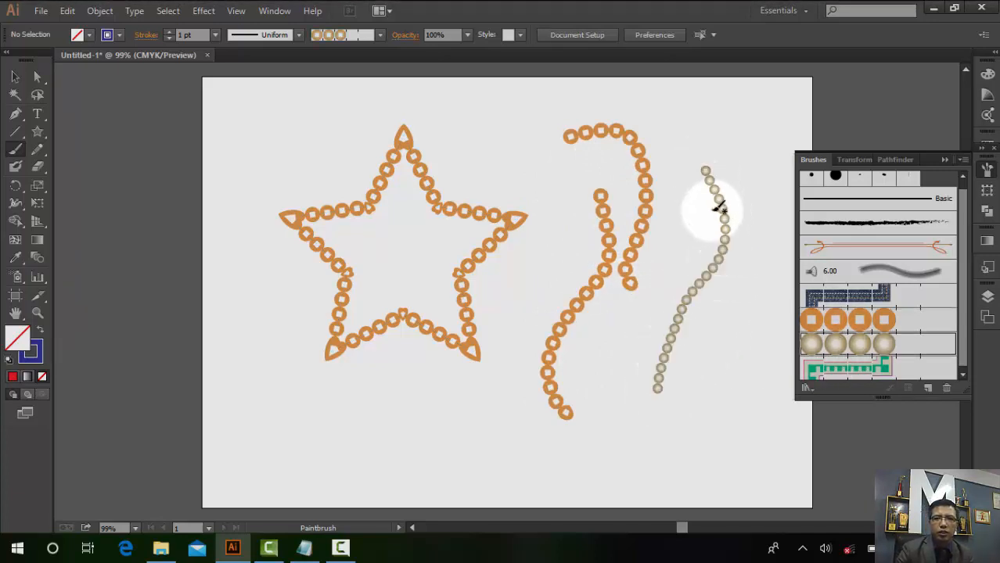
click(845, 245)
mouse_move(732, 131)
mouse_down()
mouse_move(722, 344)
mouse_move(662, 436)
mouse_up()
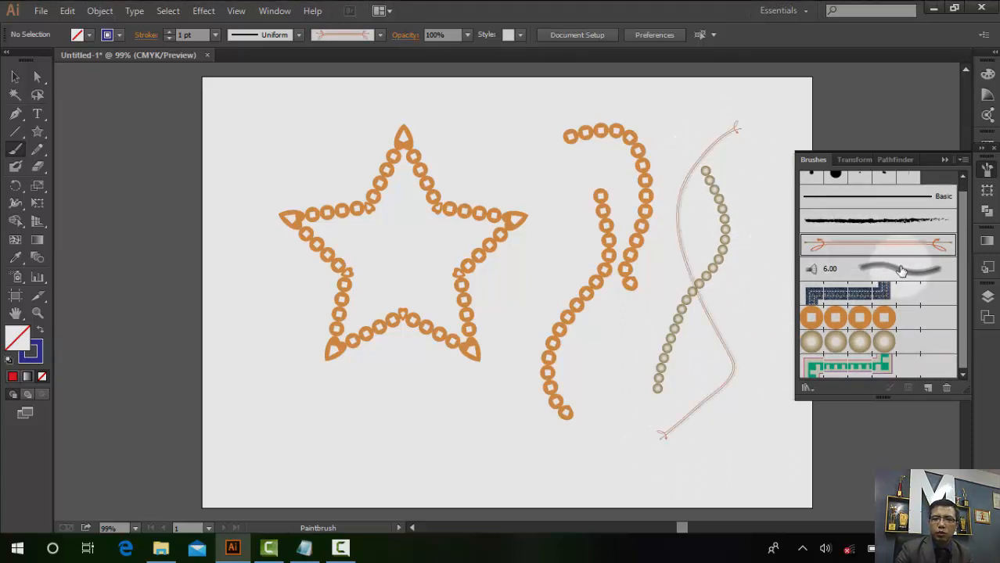
- Open the Grunge brushes vector pack library and enlarge it to show all its brushes, with the document's brush list collapsed
click(810, 387)
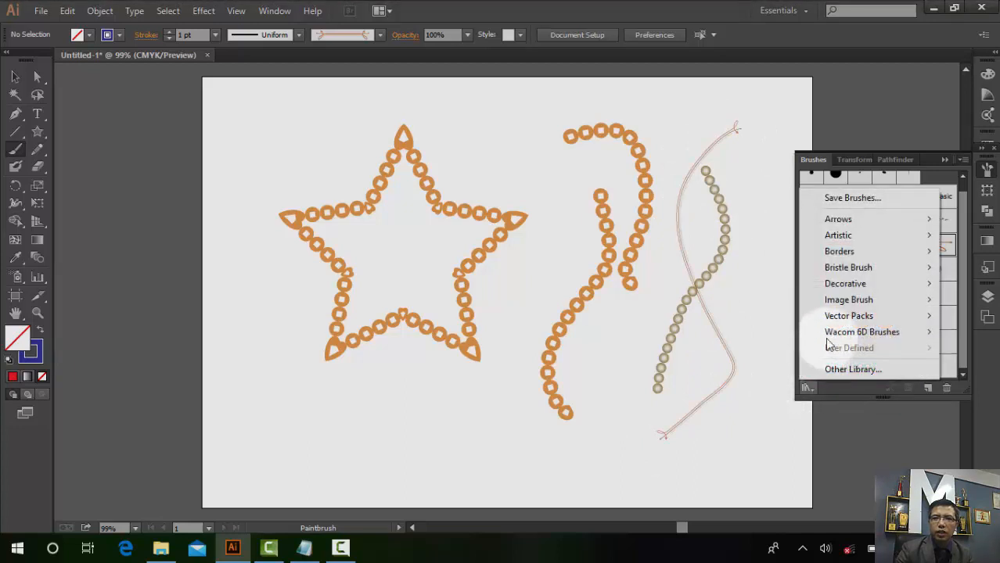
mouse_move(845, 315)
click(752, 316)
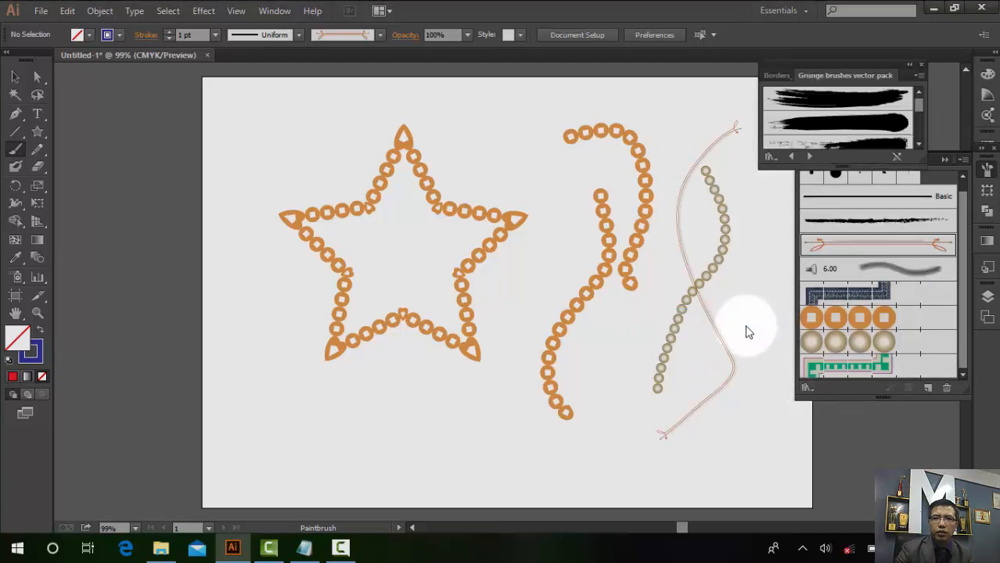
click(943, 160)
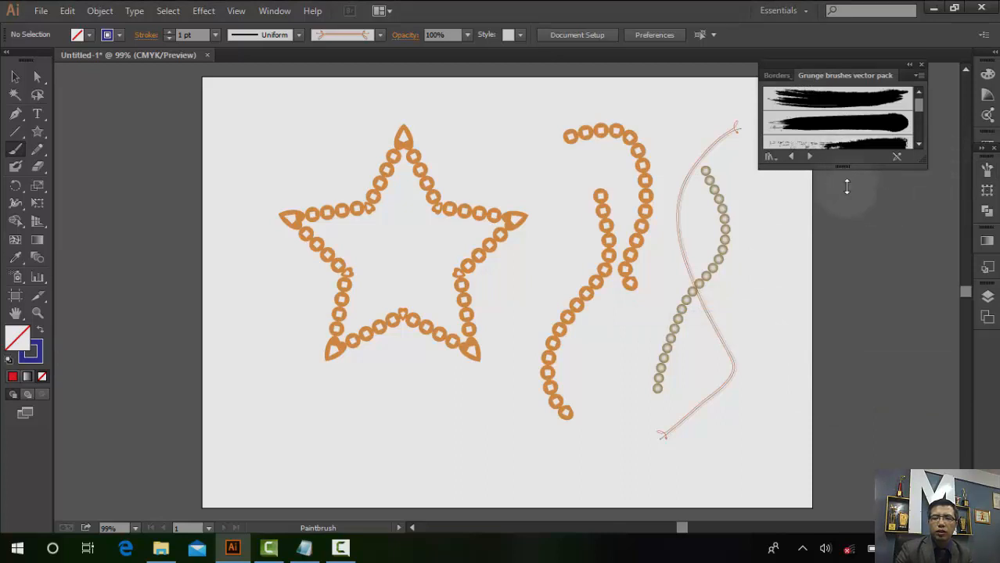
drag(847, 186, 870, 426)
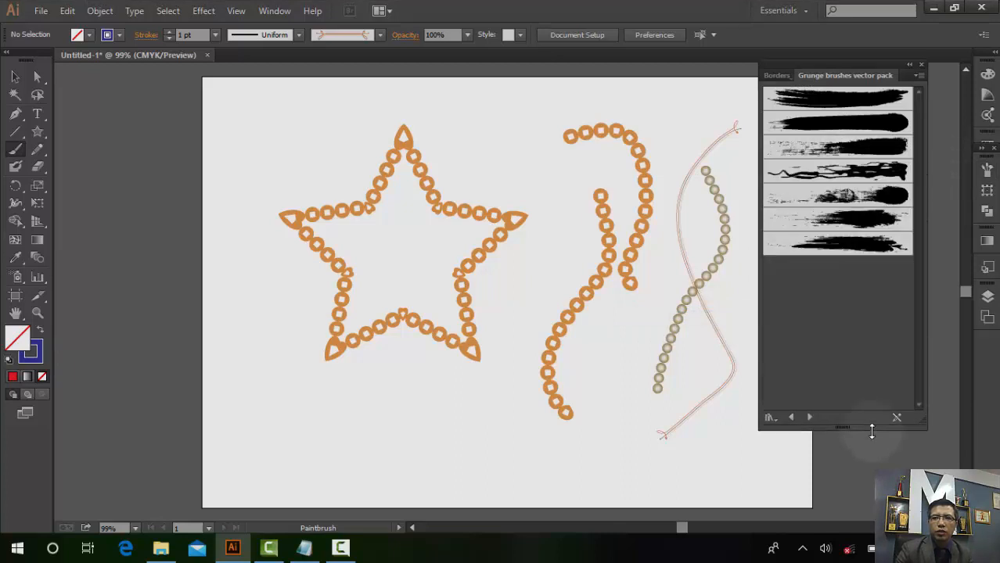
- Browse the neighbouring brush libraries to the Image Brush Library and choose its red X stitch brush
click(809, 419)
click(809, 418)
click(790, 418)
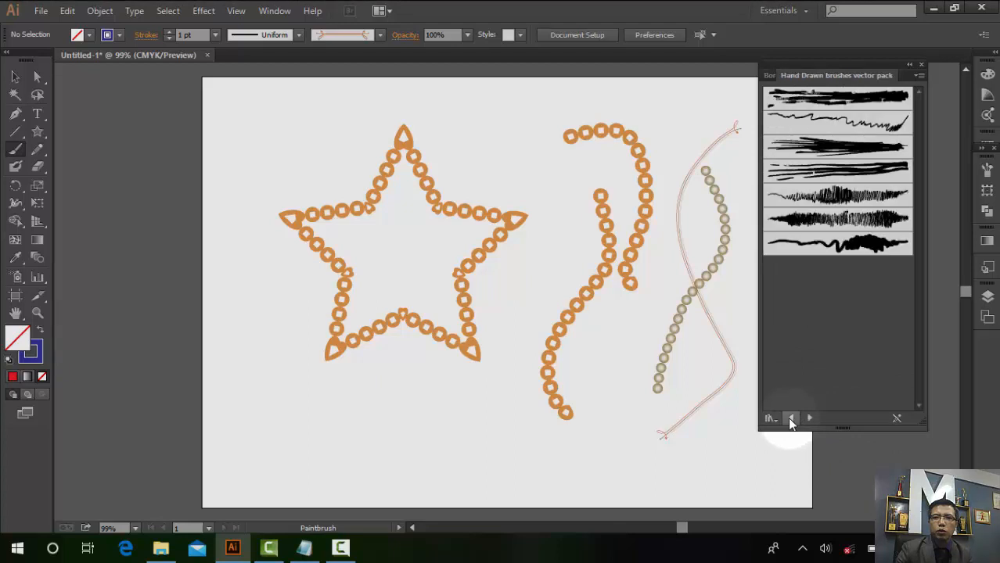
click(790, 419)
click(790, 419)
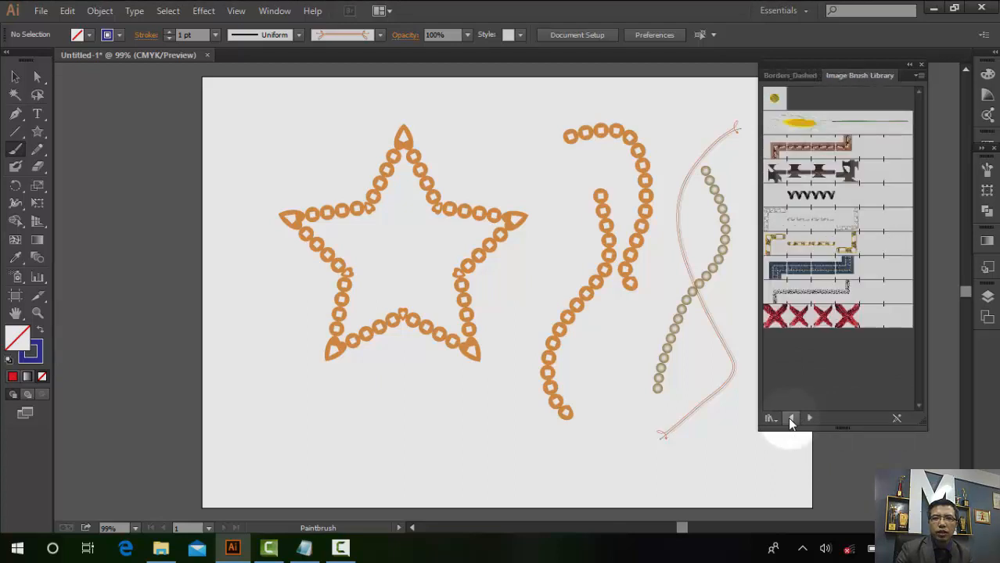
click(814, 316)
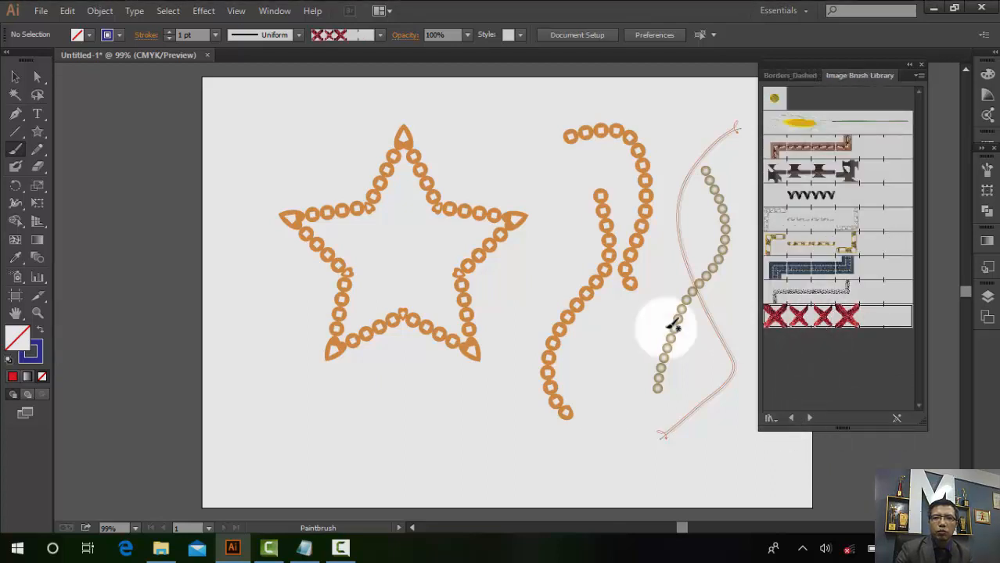
- Paint a curved stroke over the star and a rough rectangular loop around it with the red X stitch brush
mouse_move(508, 107)
mouse_down()
mouse_move(429, 214)
mouse_move(413, 396)
mouse_move(365, 435)
mouse_up()
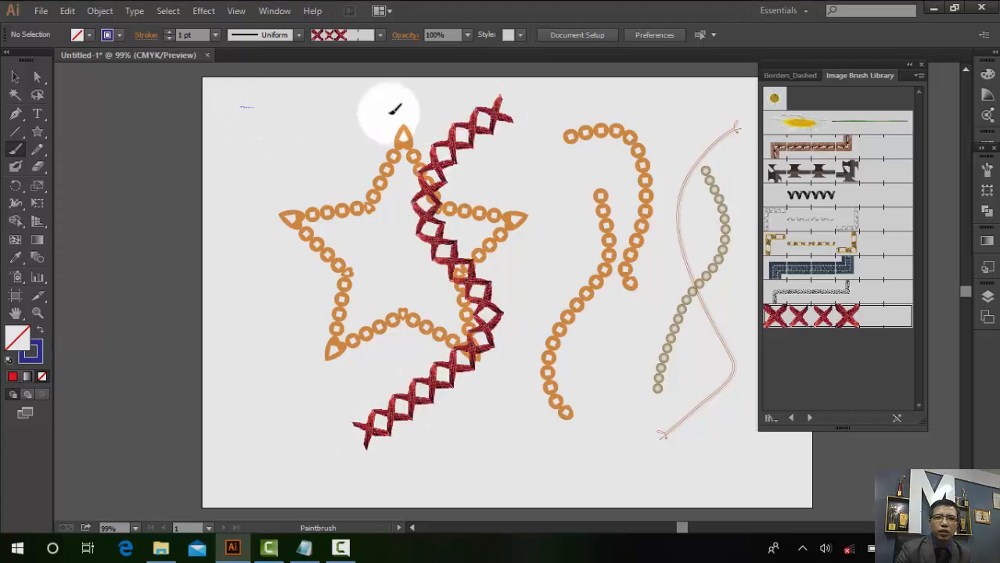
mouse_move(395, 110)
mouse_down()
mouse_move(510, 188)
mouse_move(479, 398)
mouse_move(153, 336)
mouse_move(258, 332)
mouse_move(244, 103)
mouse_move(285, 169)
mouse_move(418, 270)
mouse_up()
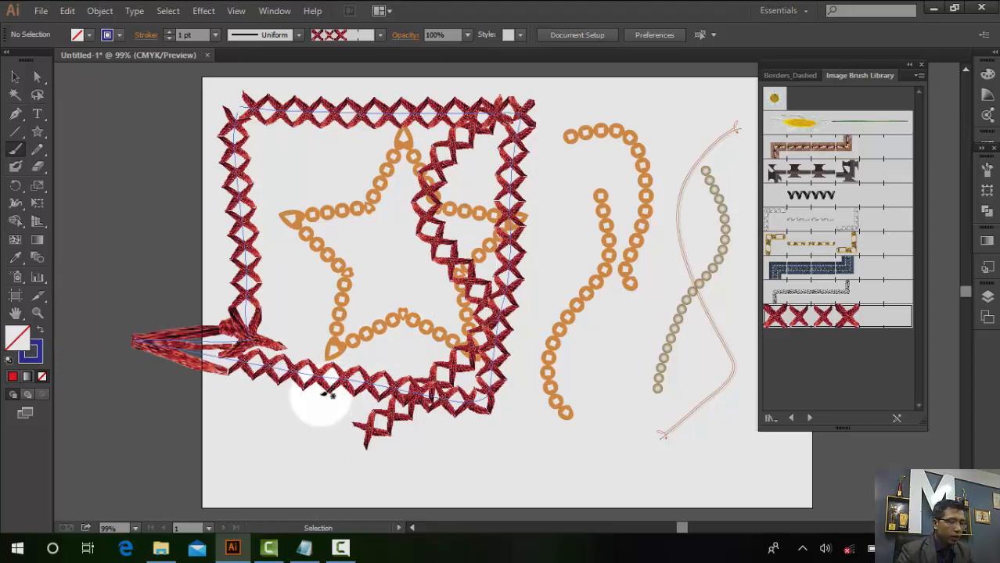
- Select all the artwork, including the star and every painted stroke, and delete it
click(18, 78)
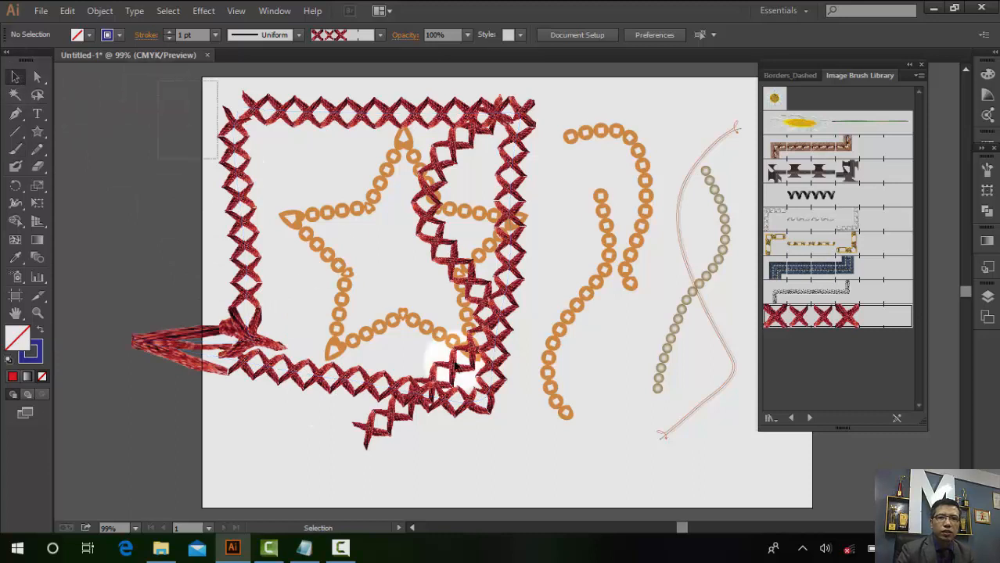
drag(158, 80, 718, 468)
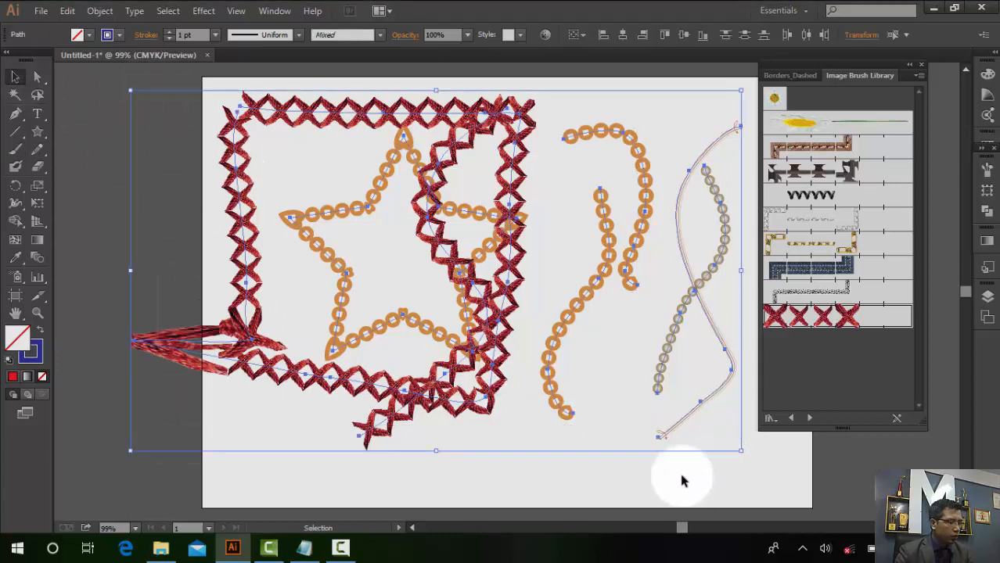
key(Delete)
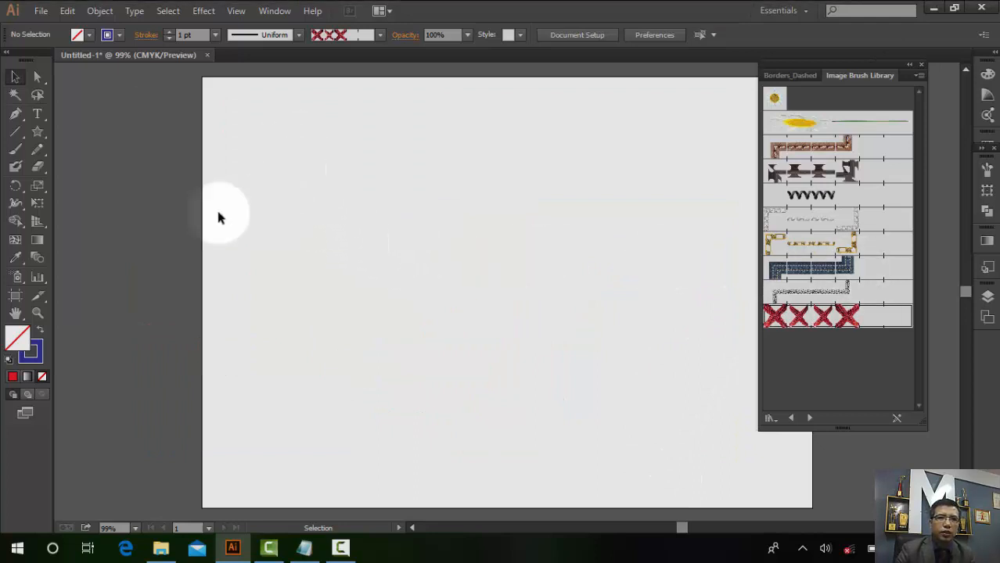
- Choose the blue denim brush in the Image Brush Library and paint a long winding stroke across the artboard with the Paintbrush
click(813, 268)
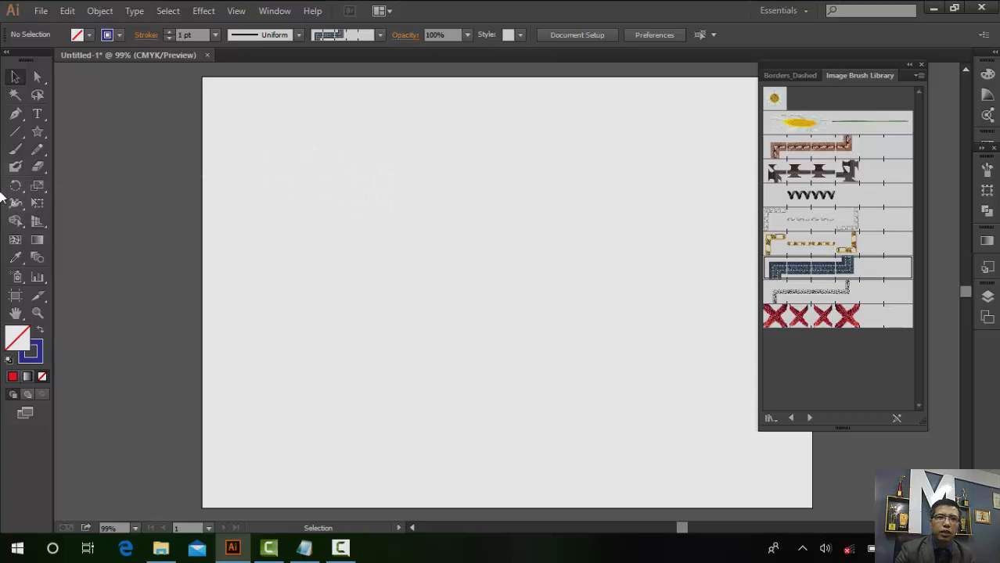
click(16, 150)
mouse_move(257, 166)
mouse_down()
mouse_move(406, 193)
mouse_move(382, 275)
mouse_move(394, 358)
mouse_move(422, 366)
mouse_move(469, 281)
mouse_move(483, 186)
mouse_move(577, 179)
mouse_move(532, 439)
mouse_move(620, 450)
mouse_up()
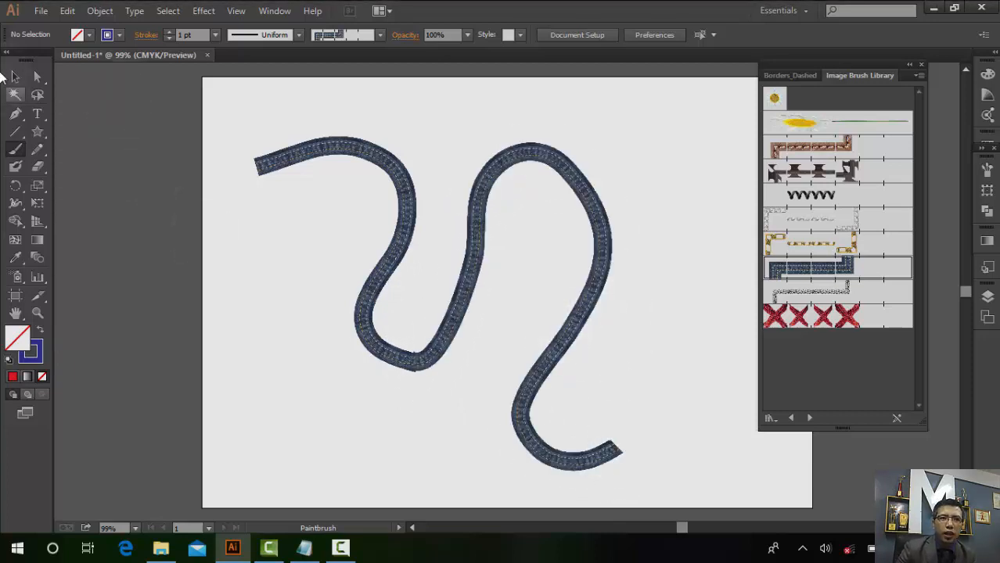
- Move the two pieces of the denim stroke independently of each other, and delete both pieces
click(17, 81)
click(501, 258)
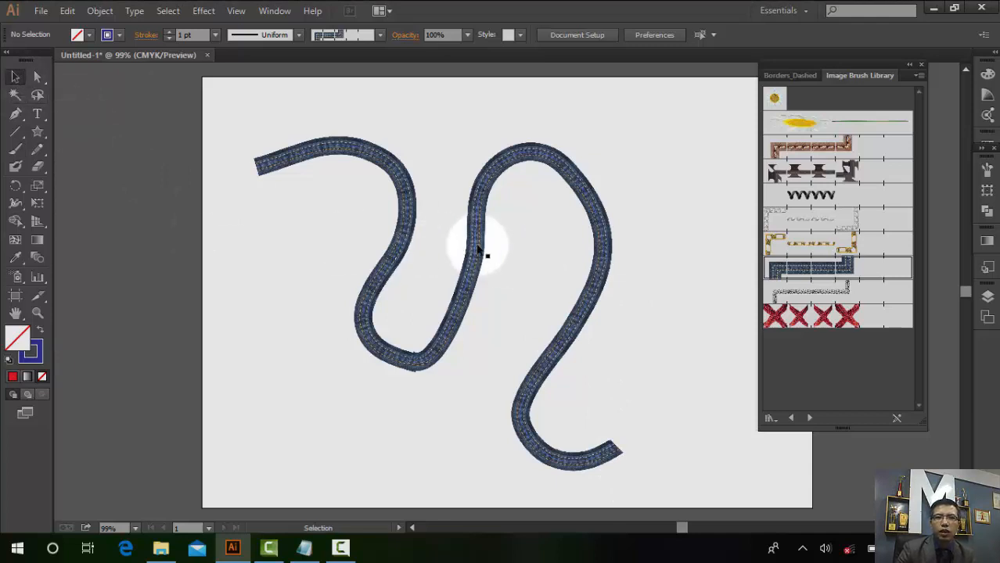
drag(478, 247, 582, 199)
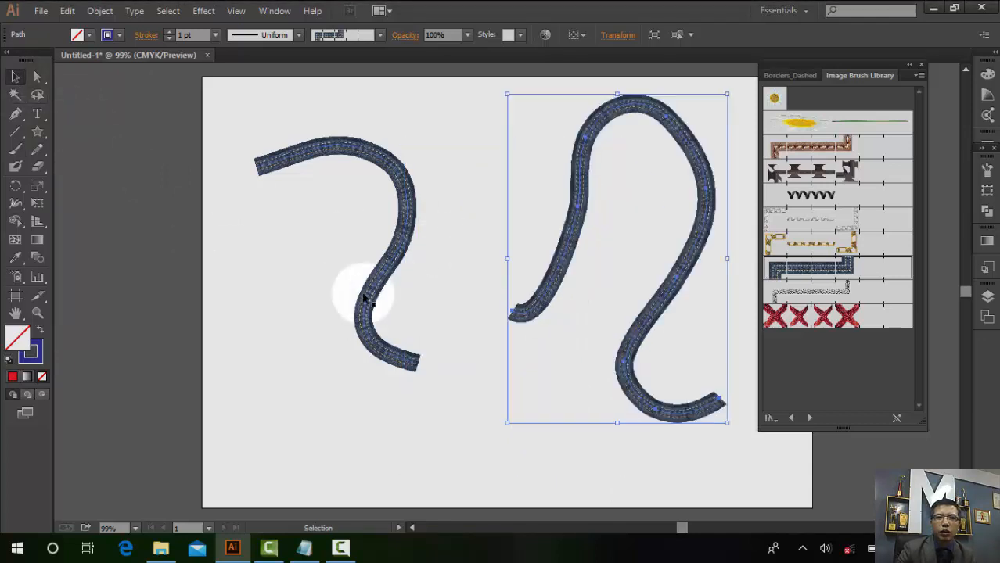
mouse_move(395, 266)
mouse_down()
mouse_move(335, 293)
mouse_move(402, 237)
mouse_up()
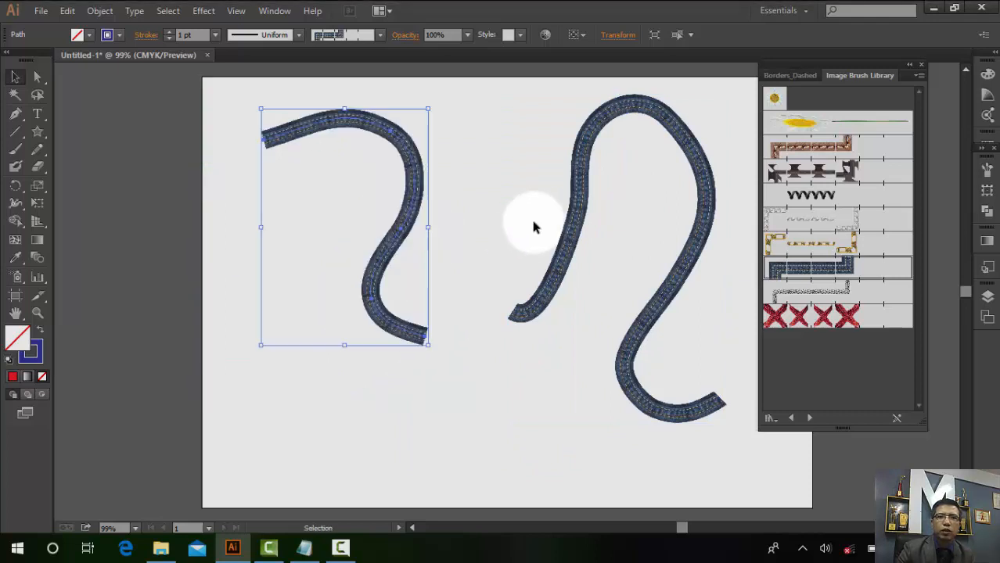
drag(581, 202, 480, 299)
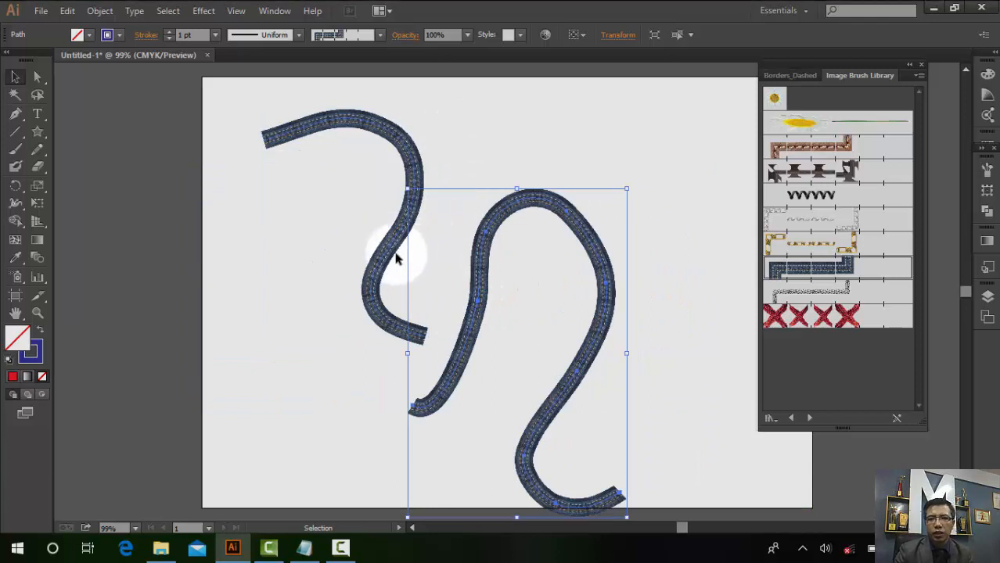
mouse_move(230, 101)
mouse_down()
mouse_move(576, 475)
mouse_move(583, 498)
mouse_up()
key(Delete)
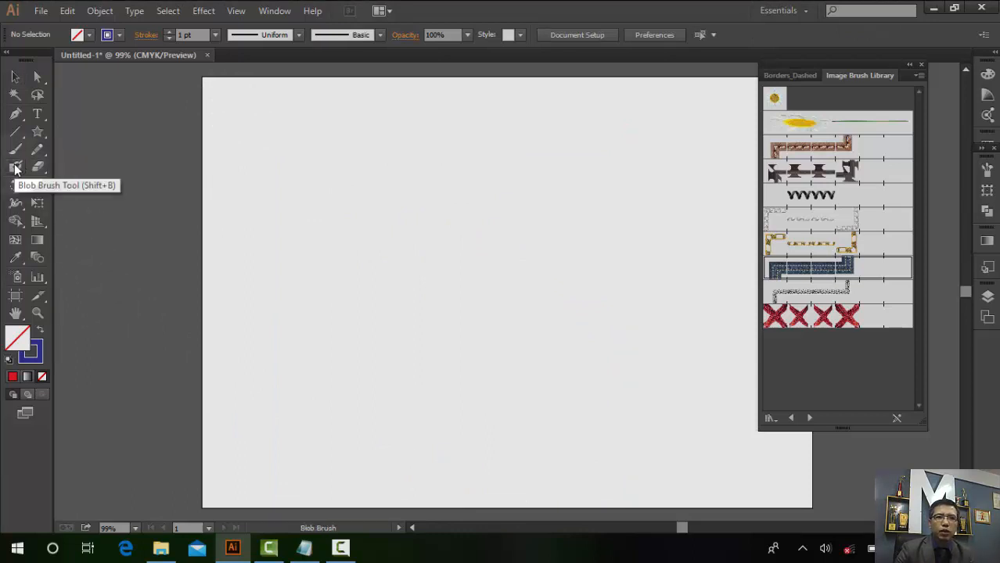
- Paint a long winding blue line with the Blob Brush in three connecting strokes
click(15, 169)
drag(269, 159, 372, 171)
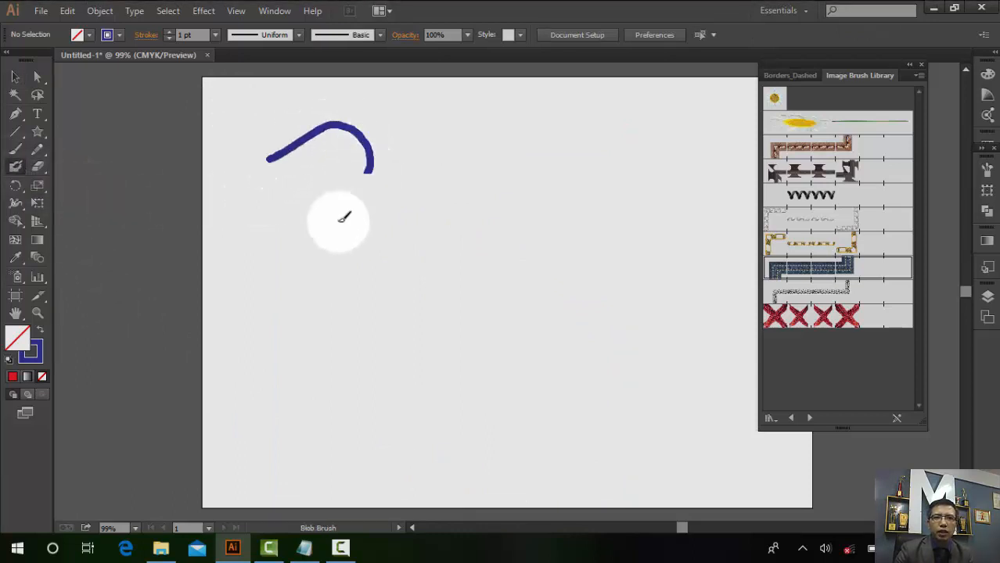
mouse_move(343, 218)
mouse_down()
mouse_move(332, 283)
mouse_move(406, 319)
mouse_up()
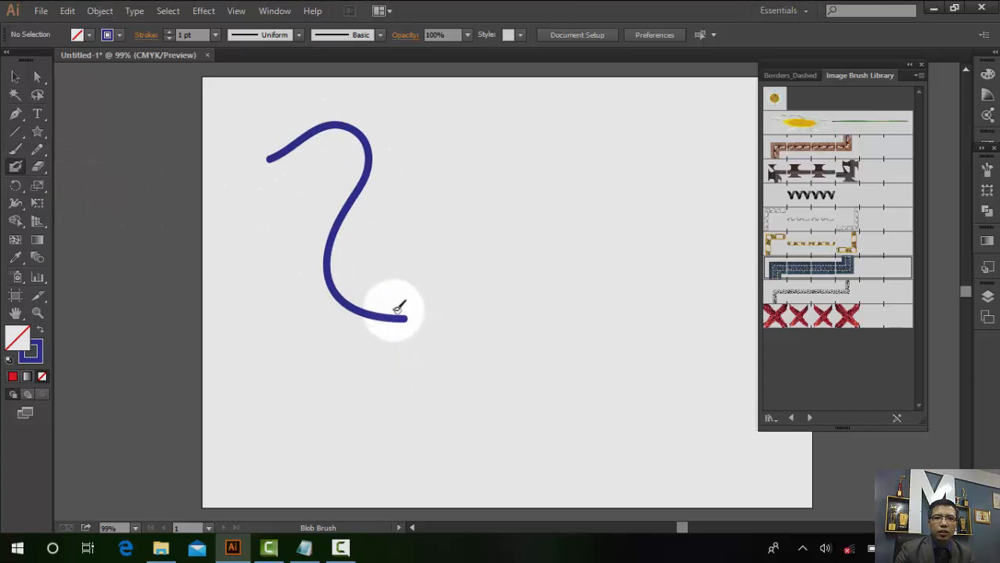
mouse_move(403, 319)
mouse_down()
mouse_move(454, 300)
mouse_move(477, 193)
mouse_move(539, 138)
mouse_move(615, 301)
mouse_move(527, 379)
mouse_move(587, 427)
mouse_move(614, 423)
mouse_up()
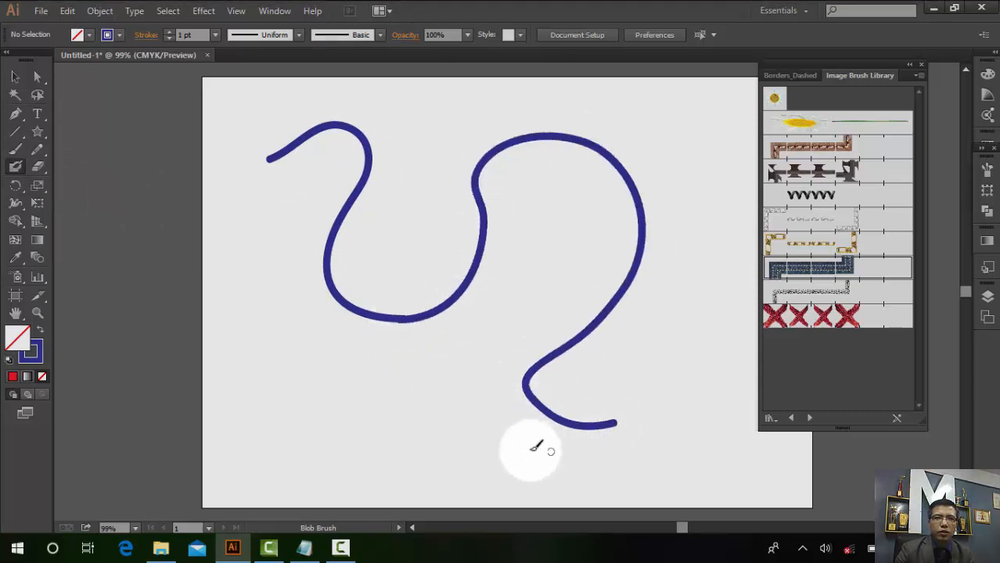
- Select the blue Blob Brush line and move it slightly down and to the right as one piece
click(17, 78)
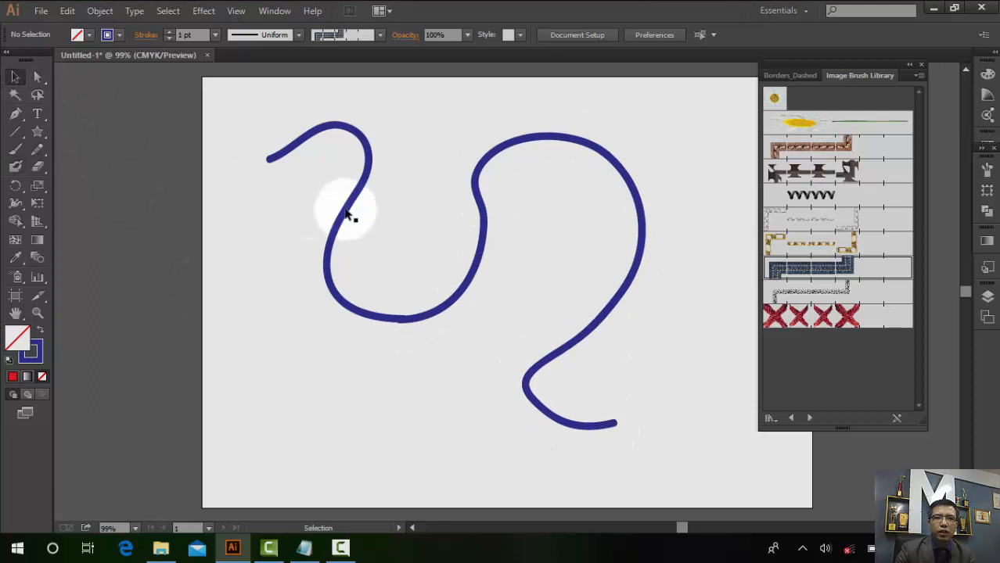
click(479, 192)
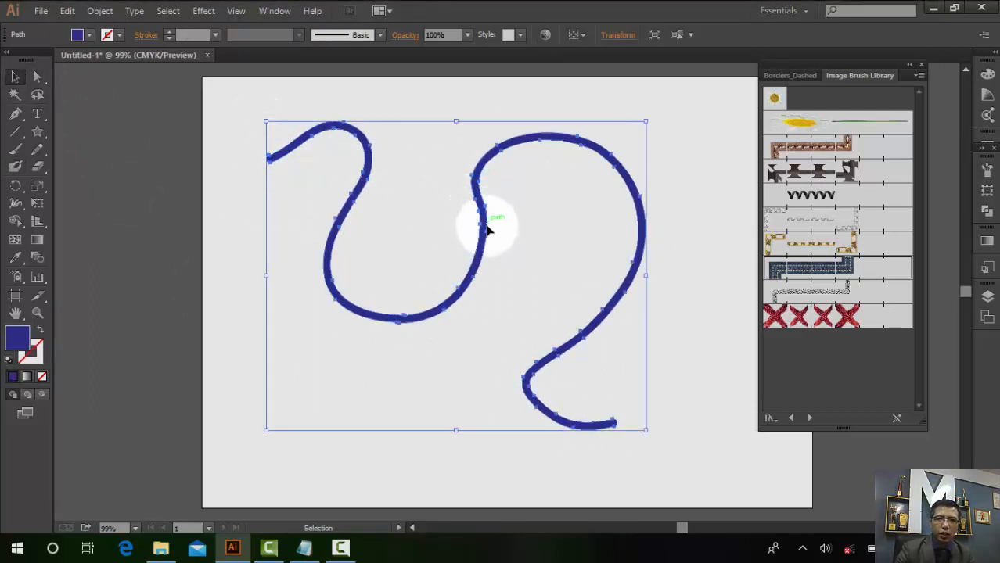
drag(486, 228, 505, 245)
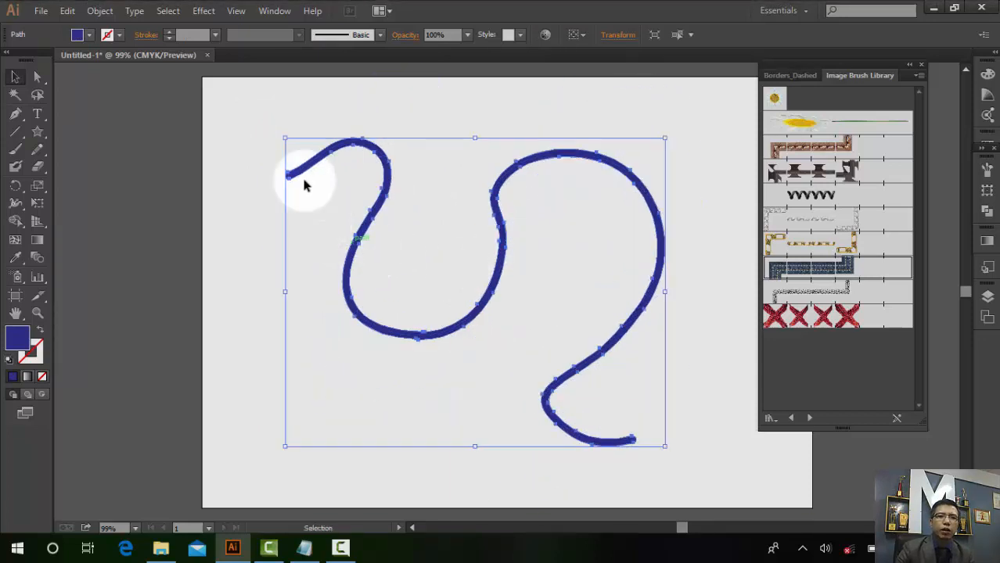
- Paint a winding denim Paintbrush stroke over the Blob Brush line, and move the blue line and the right denim piece apart
click(15, 155)
mouse_move(251, 311)
mouse_down()
mouse_move(294, 321)
mouse_move(291, 399)
mouse_move(345, 430)
mouse_move(410, 361)
mouse_move(518, 379)
mouse_move(509, 476)
mouse_up()
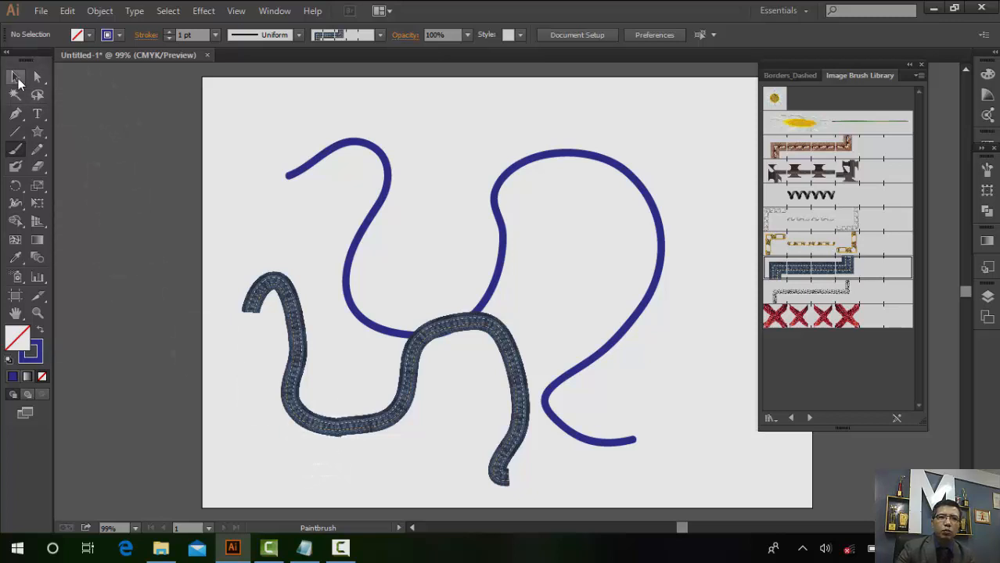
click(17, 79)
drag(492, 219, 504, 170)
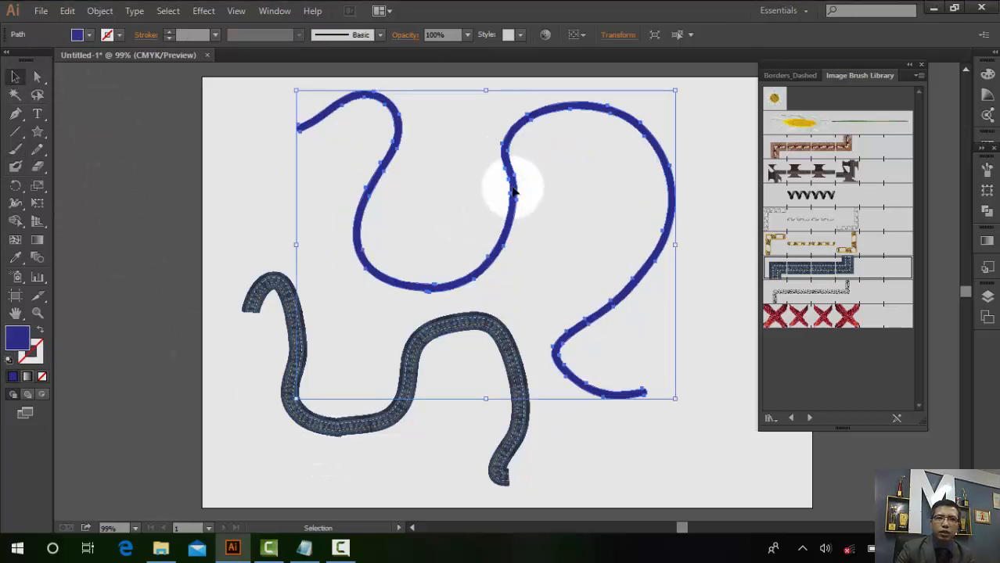
click(462, 331)
mouse_move(457, 328)
mouse_down()
mouse_move(542, 283)
mouse_move(471, 342)
mouse_up()
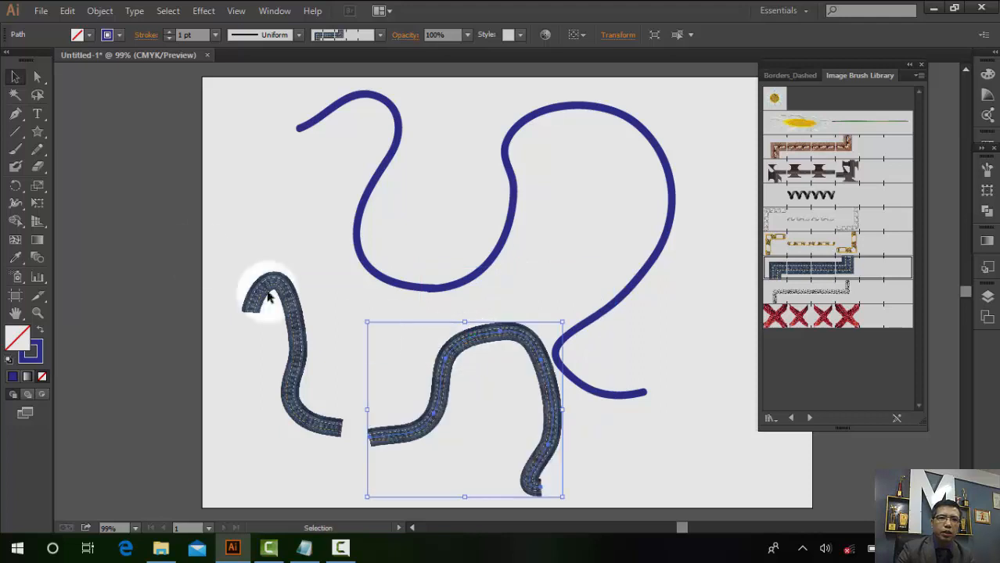
- Paint another wavy denim line in connecting sections across the upper part of the blue line with the Paintbrush
click(15, 150)
click(154, 158)
mouse_move(239, 205)
mouse_down()
mouse_move(304, 166)
mouse_move(325, 268)
mouse_move(415, 238)
mouse_move(439, 194)
mouse_move(476, 291)
mouse_move(548, 264)
mouse_move(552, 205)
mouse_up()
key(v)
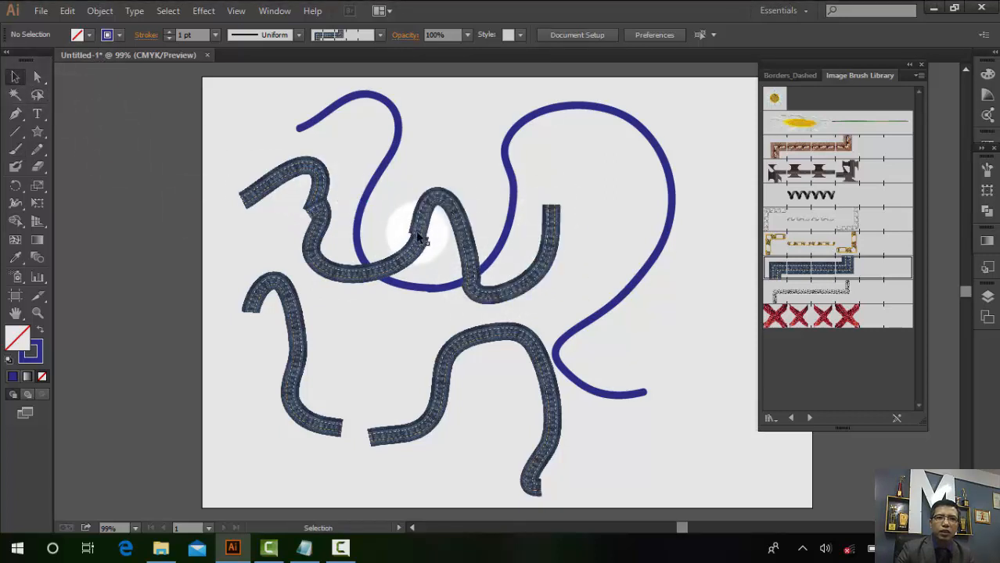
- Pull the sections of the upper denim line apart, and delete all the artwork
drag(420, 215, 440, 127)
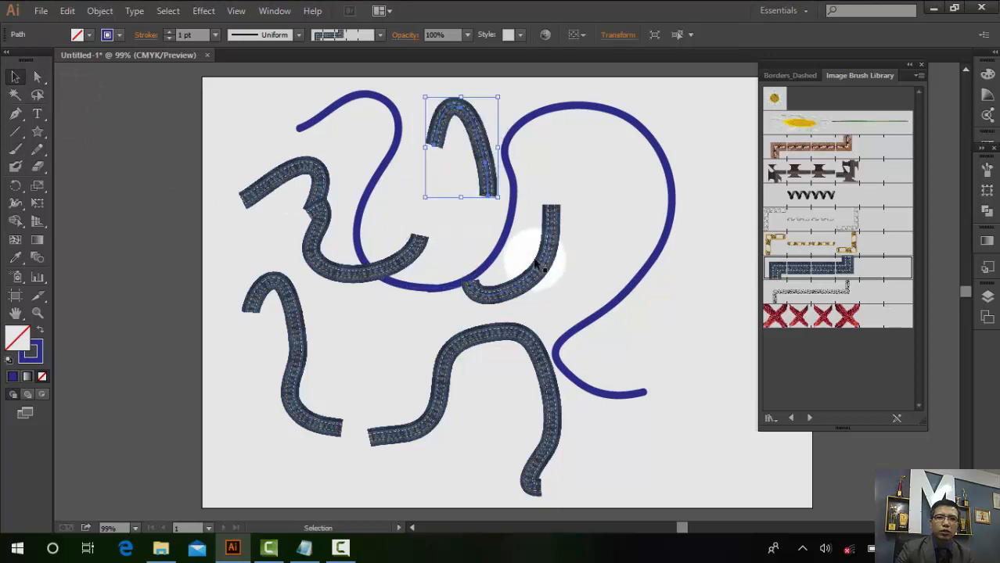
drag(552, 264, 616, 264)
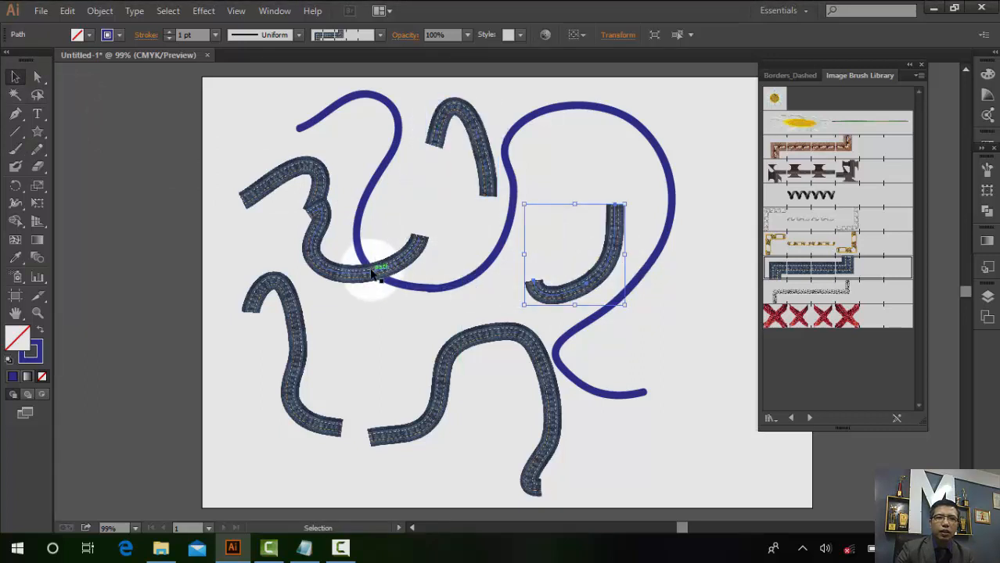
drag(374, 271, 406, 296)
drag(305, 169, 200, 168)
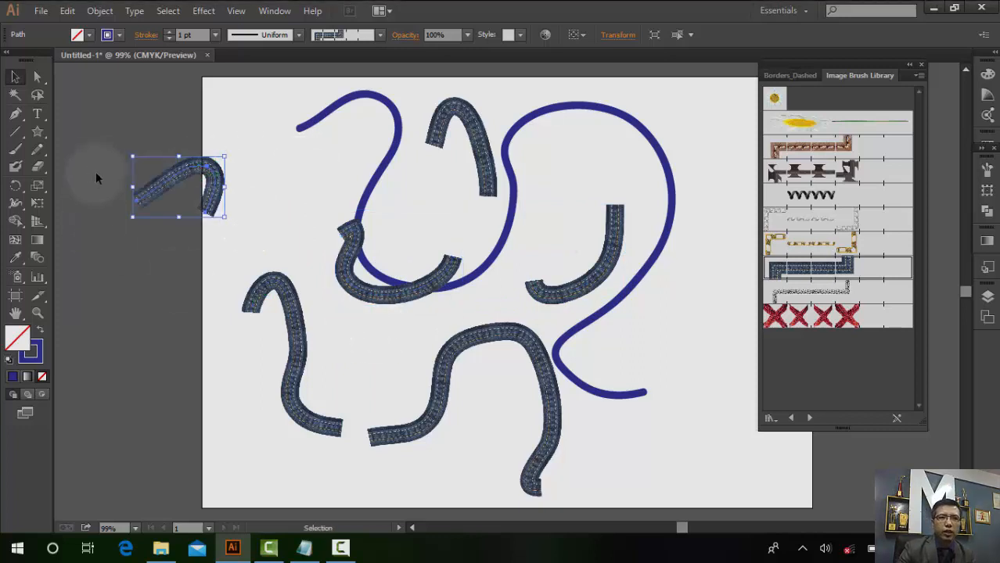
drag(119, 98, 628, 454)
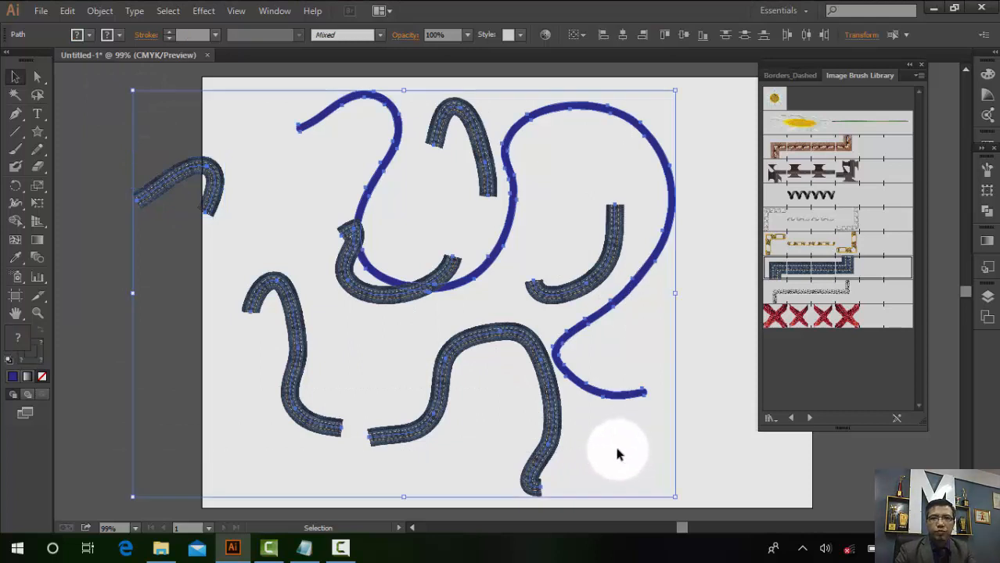
key(Delete)
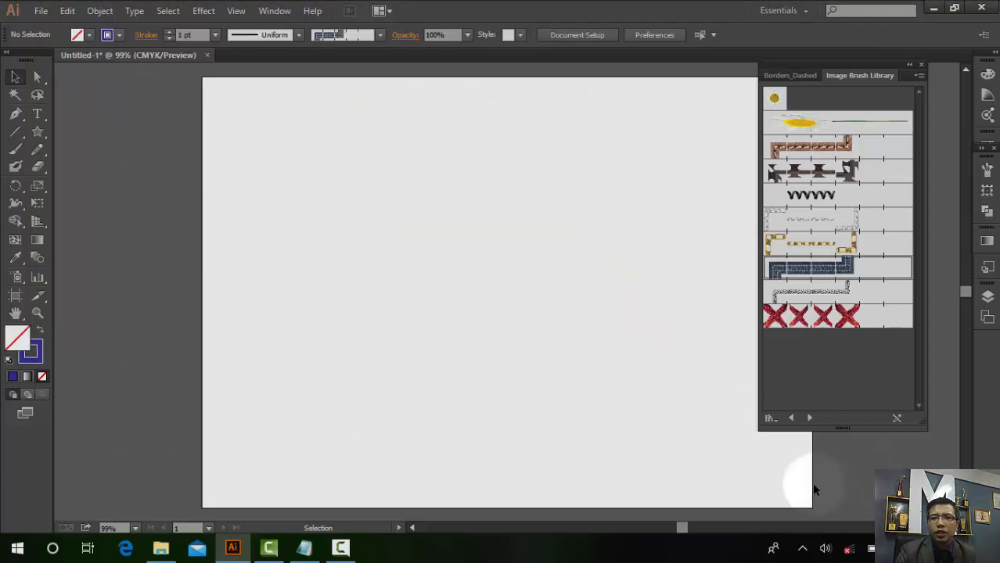
- Browse the neighbouring brush libraries to 6d Art Pen Brushes and choose the third brush in its second row
click(810, 419)
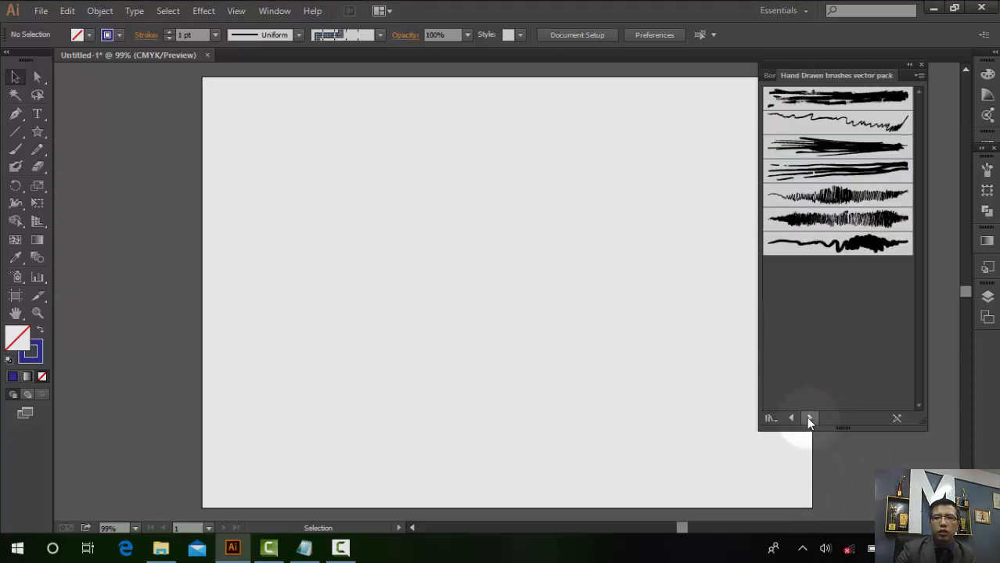
click(809, 419)
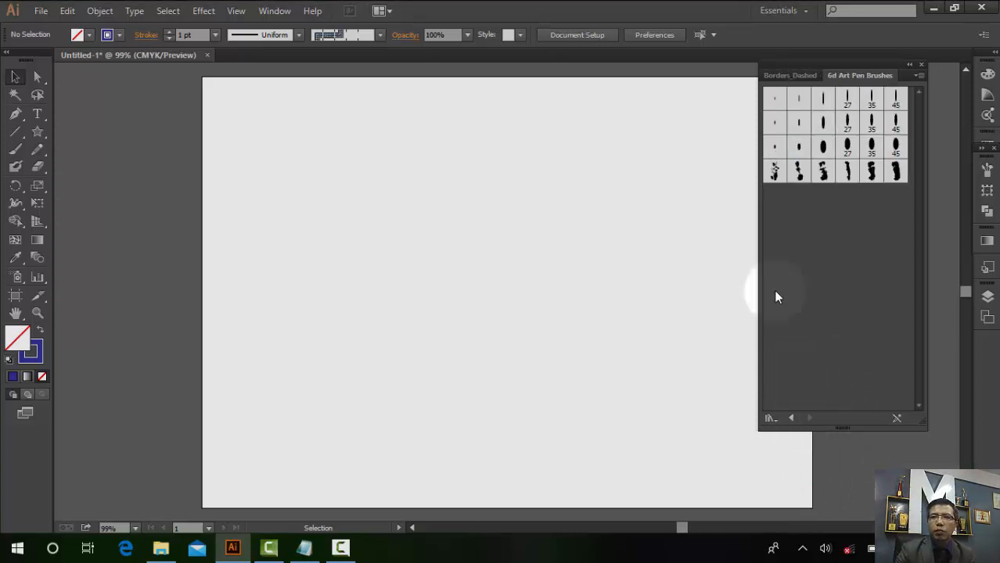
click(822, 122)
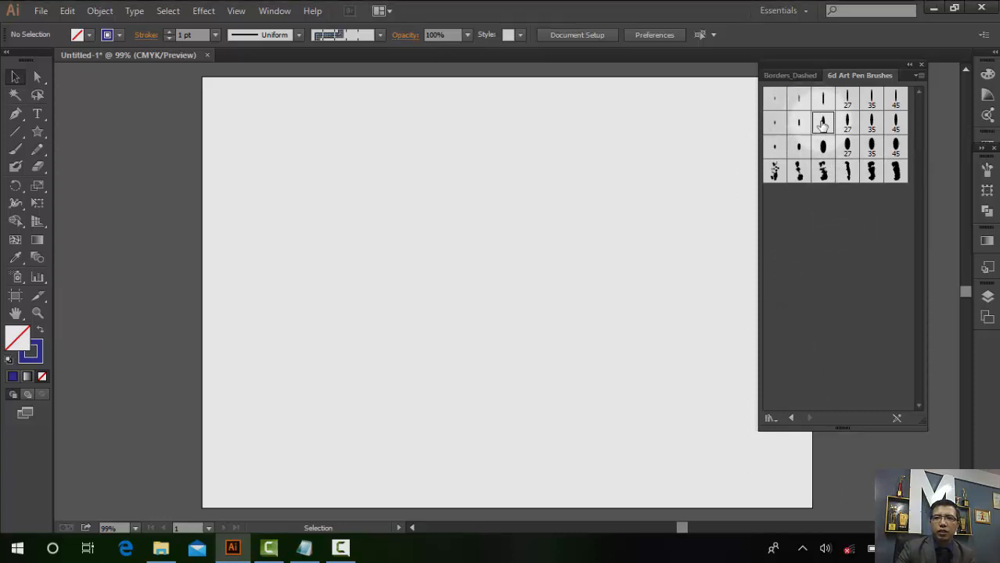
- Paint a large S-shaped freehand stroke across the middle of the artboard with the Paintbrush
click(375, 257)
click(19, 147)
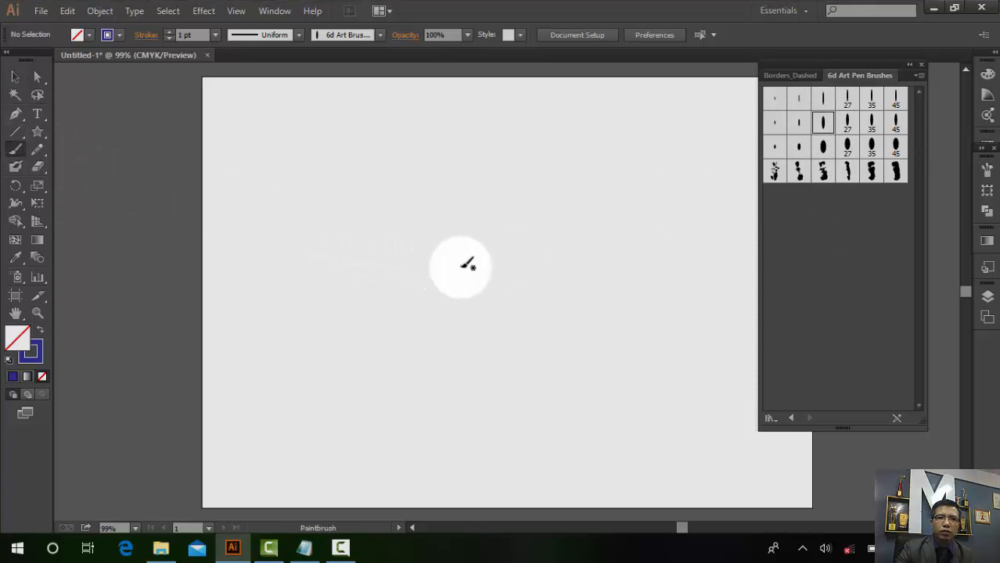
mouse_move(348, 222)
mouse_down()
mouse_move(391, 184)
mouse_move(529, 188)
mouse_move(501, 272)
mouse_move(451, 335)
mouse_move(643, 346)
mouse_up()
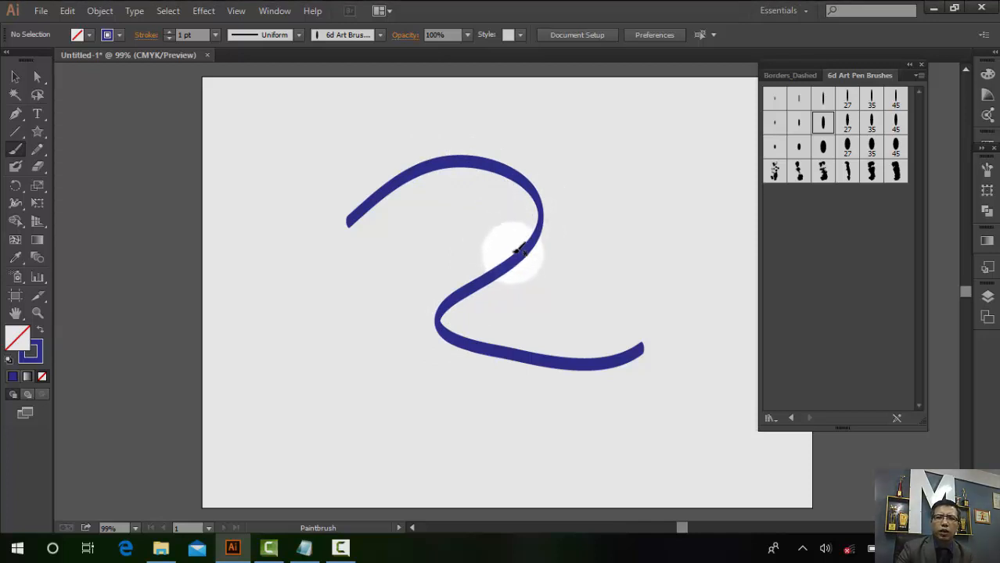
- Draw a small five-pointed star to the left of the S-shaped stroke and give it a red fill
click(40, 133)
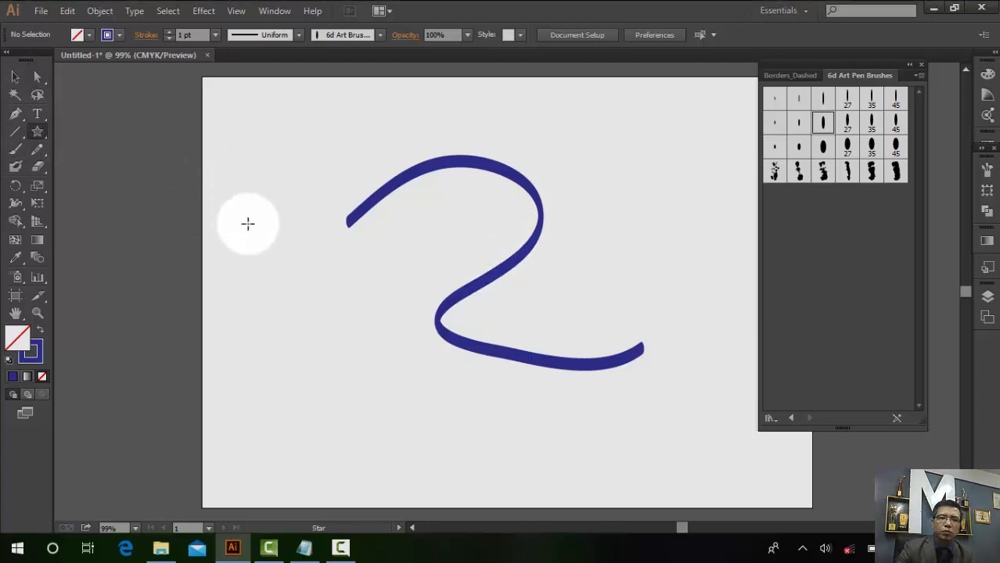
drag(247, 224, 278, 315)
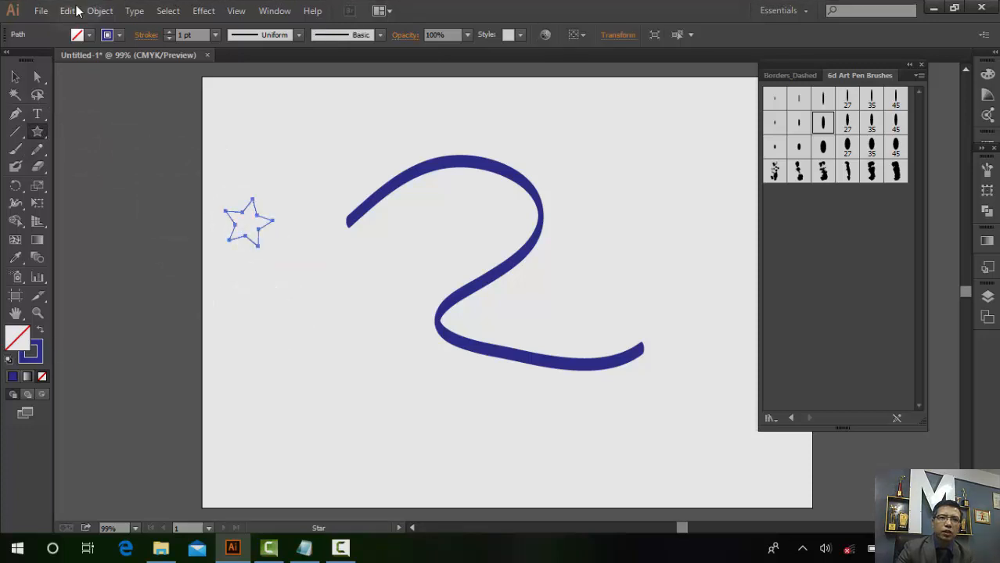
click(89, 36)
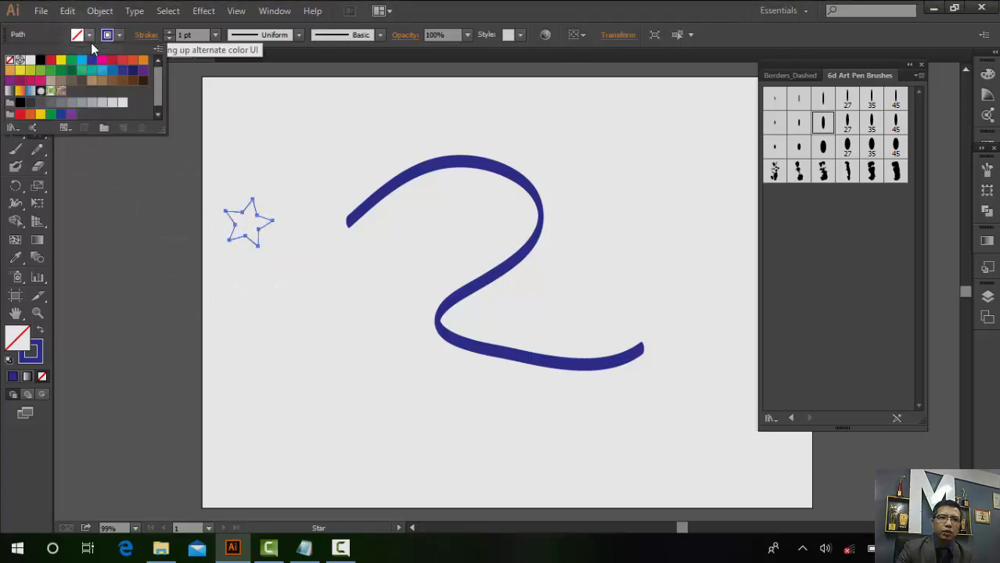
click(50, 62)
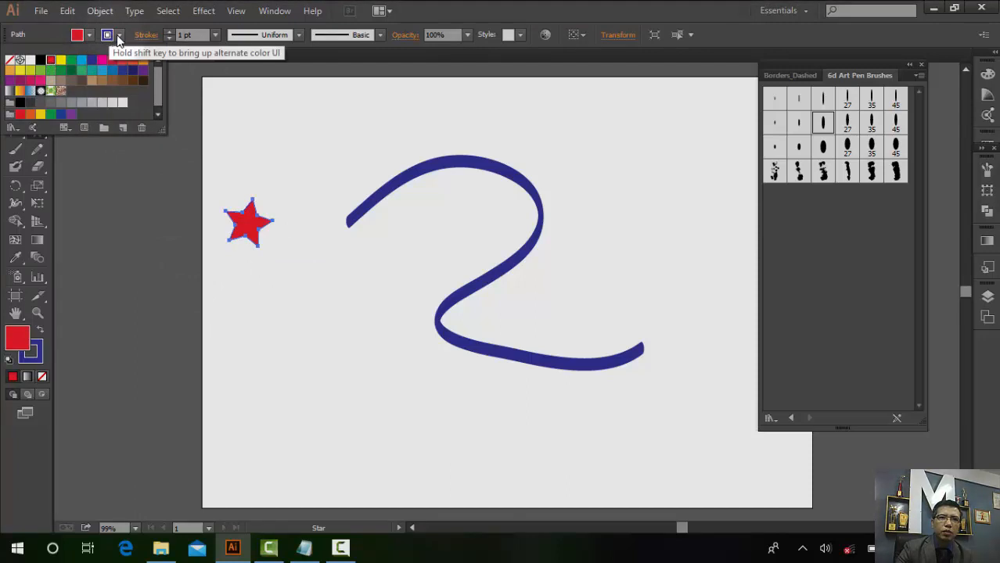
- Set the red star's stroke weight to 4 pt and deselect it
click(169, 31)
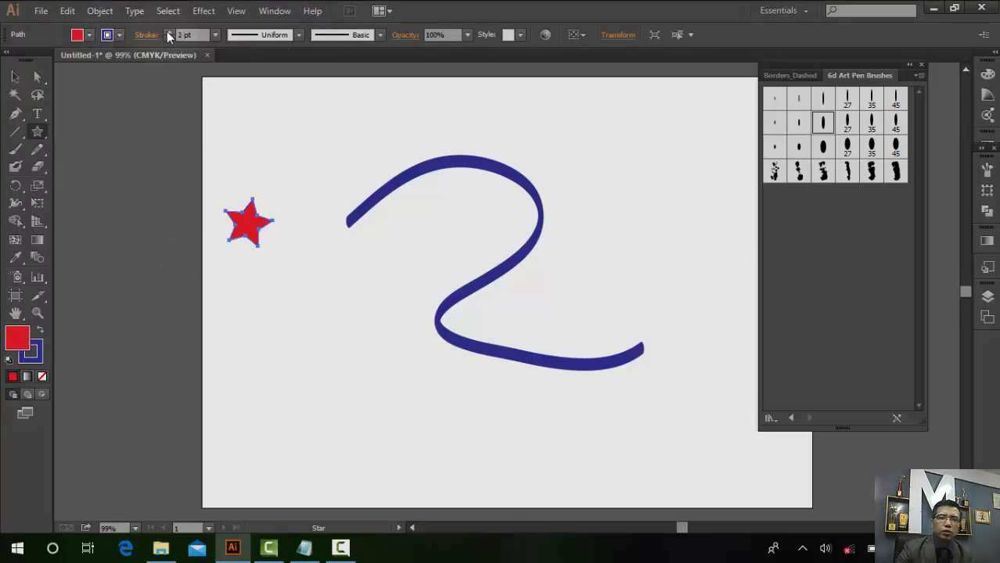
click(167, 32)
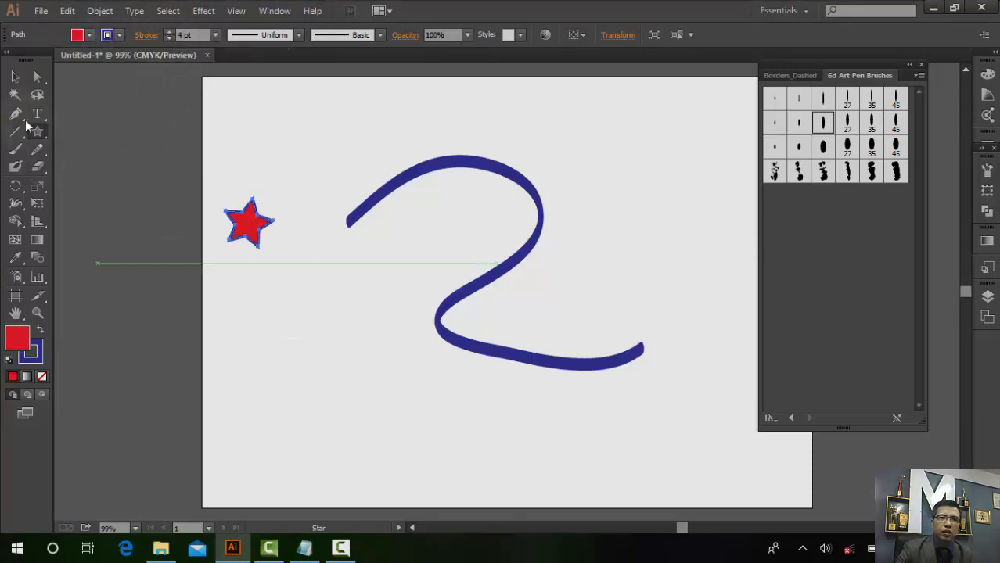
click(17, 77)
click(301, 291)
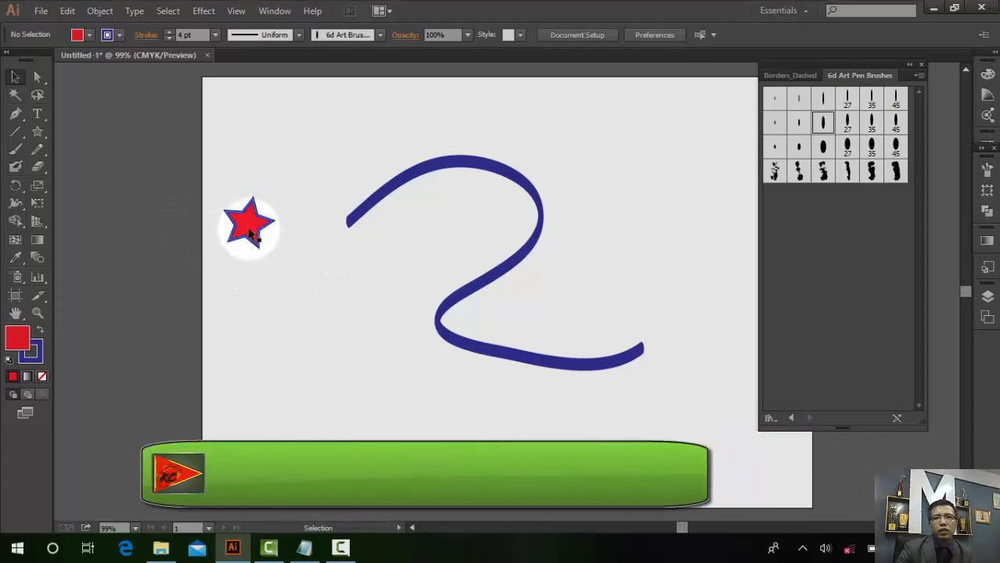
- Add the red star to the document's brushes as a new Scatter Brush
drag(249, 227, 838, 296)
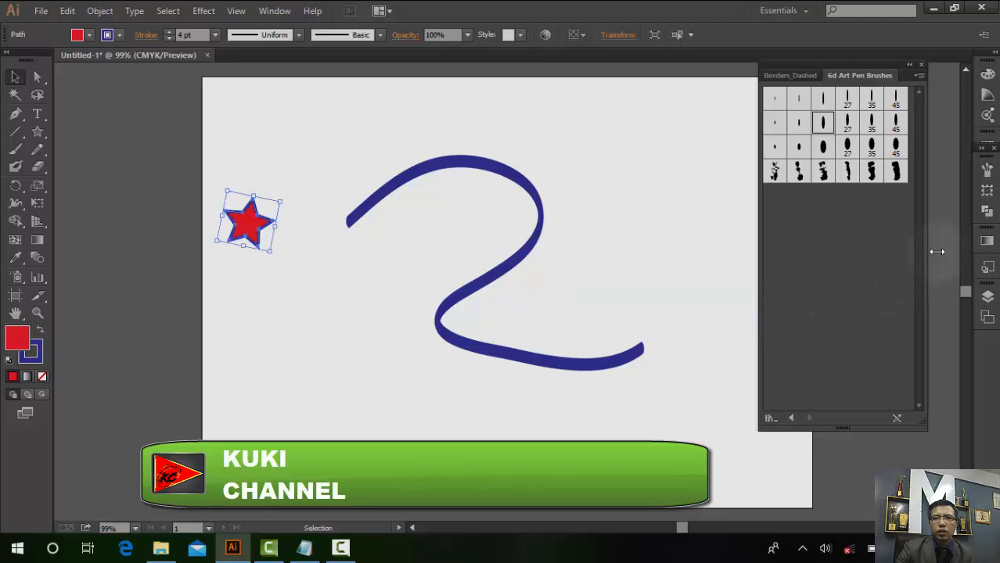
click(987, 172)
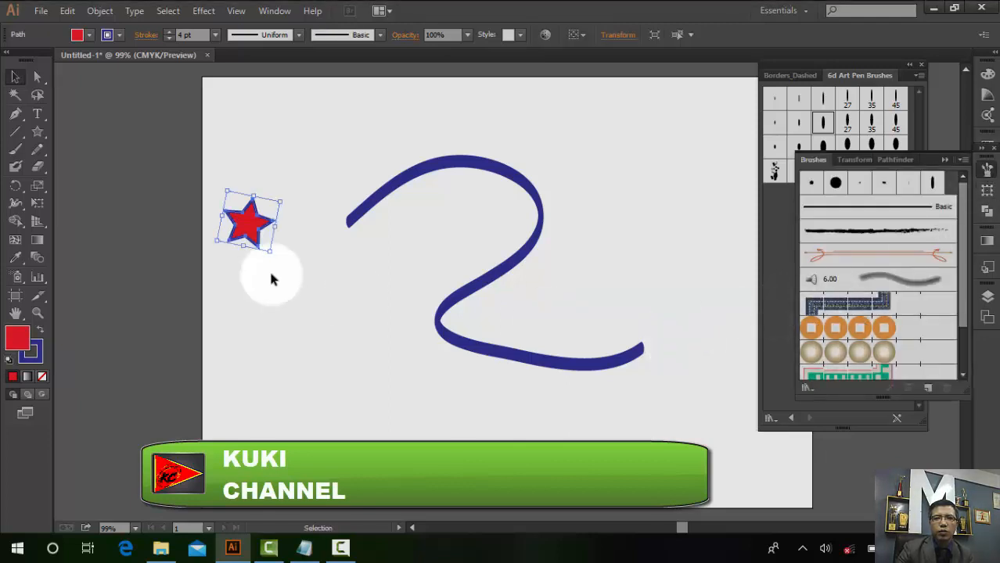
drag(263, 223, 845, 309)
drag(850, 307, 851, 308)
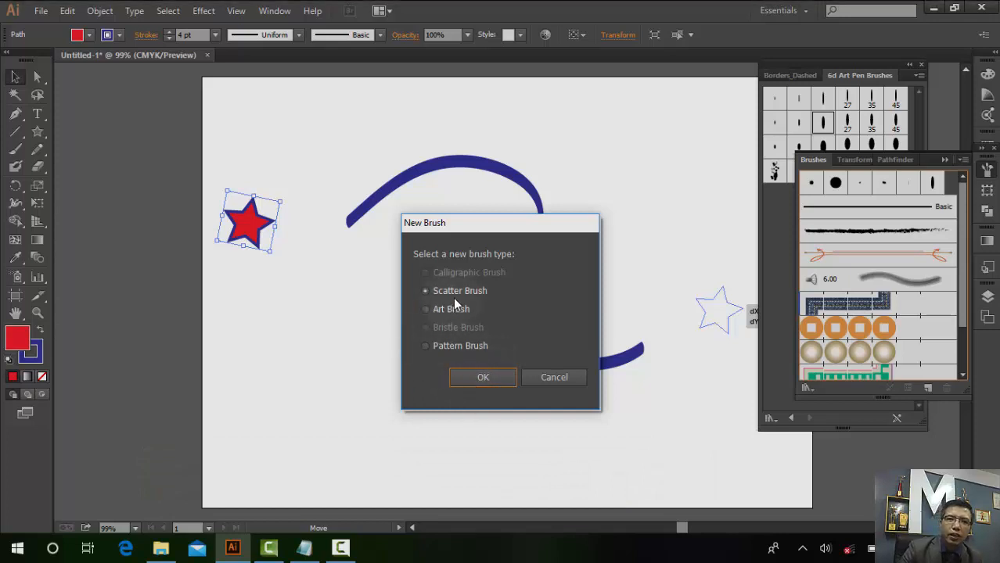
click(479, 378)
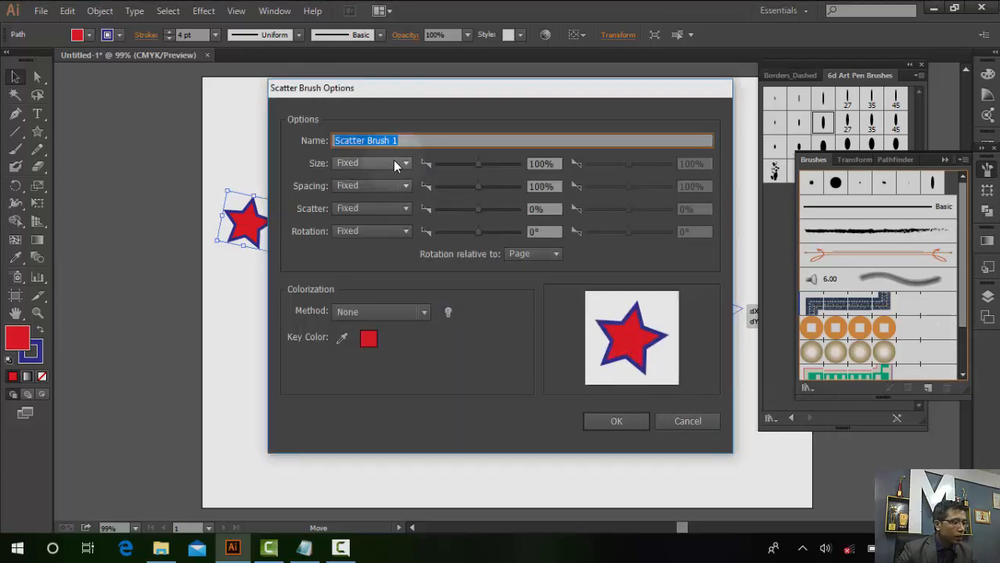
- Name the scatter brush "star", keep its colorization method at None, and create the brush
text(st)
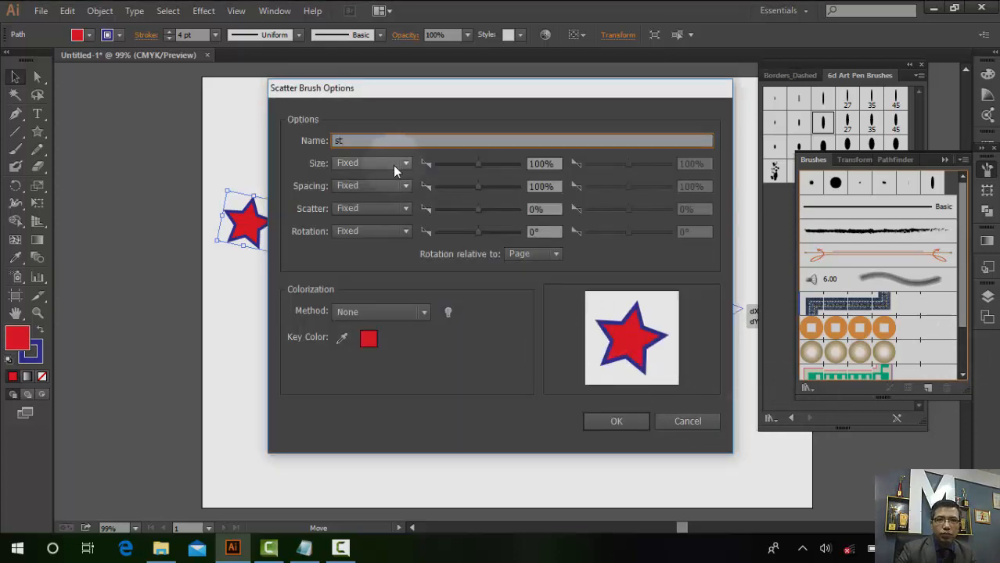
text(ae)
key(BackSpace)
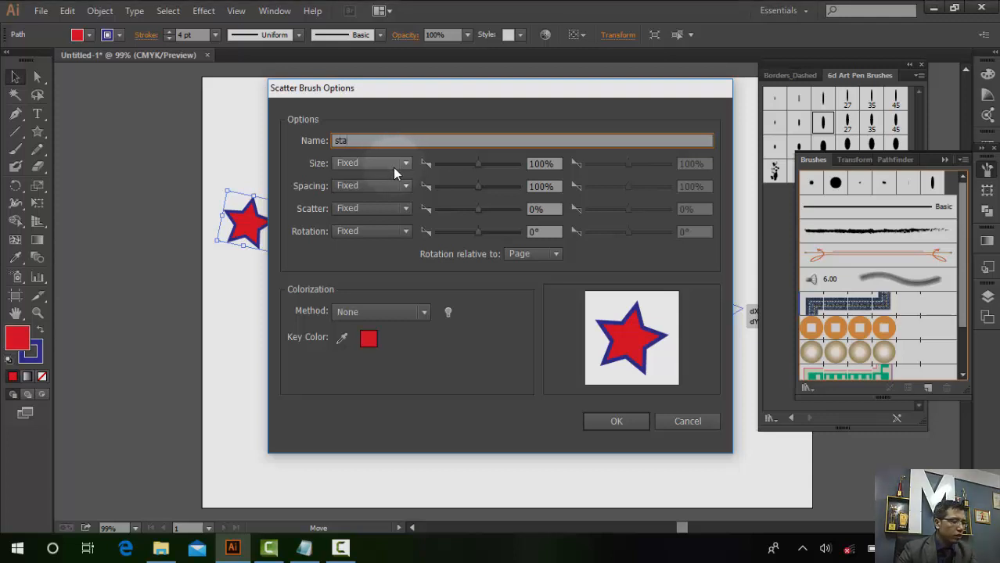
text(r)
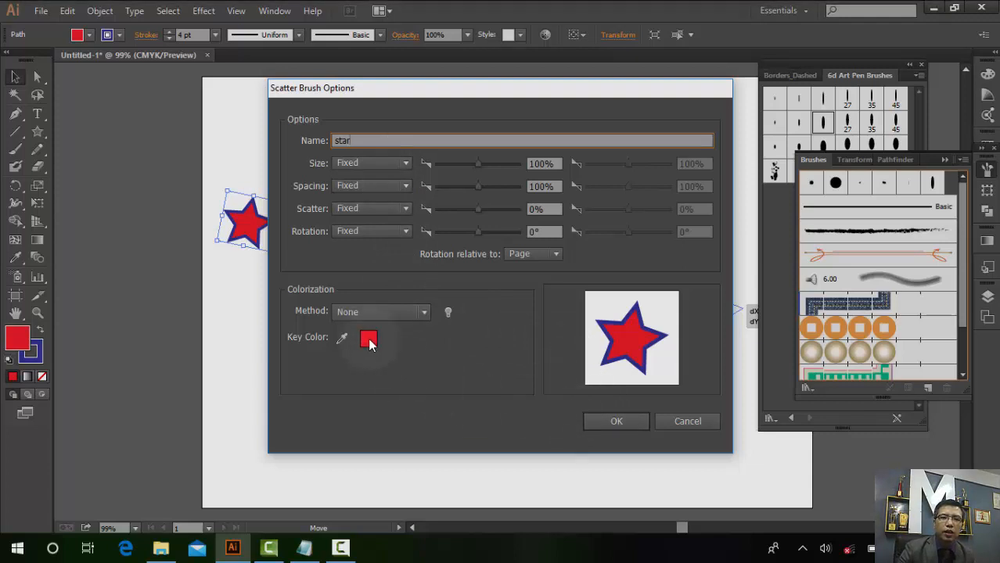
click(425, 312)
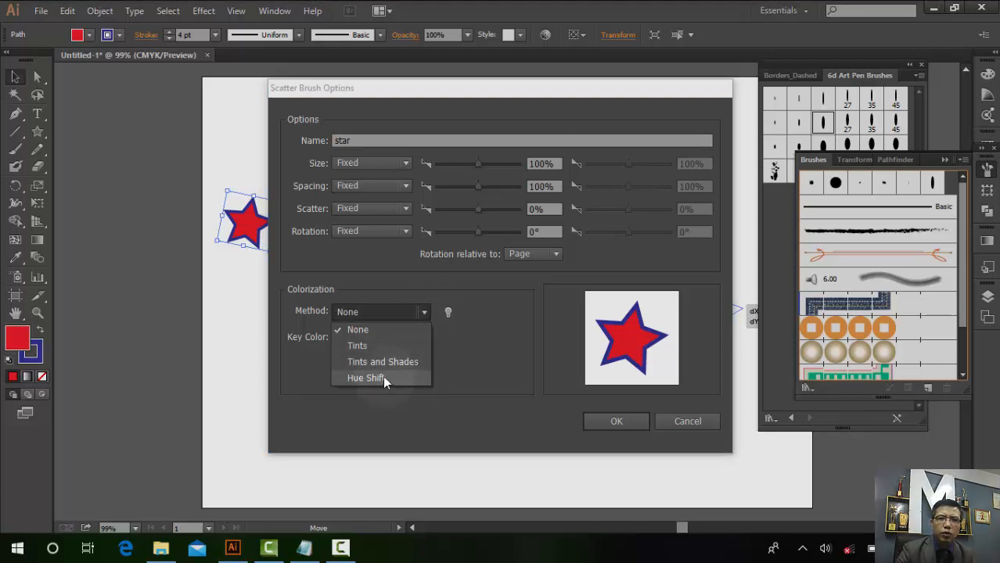
click(424, 312)
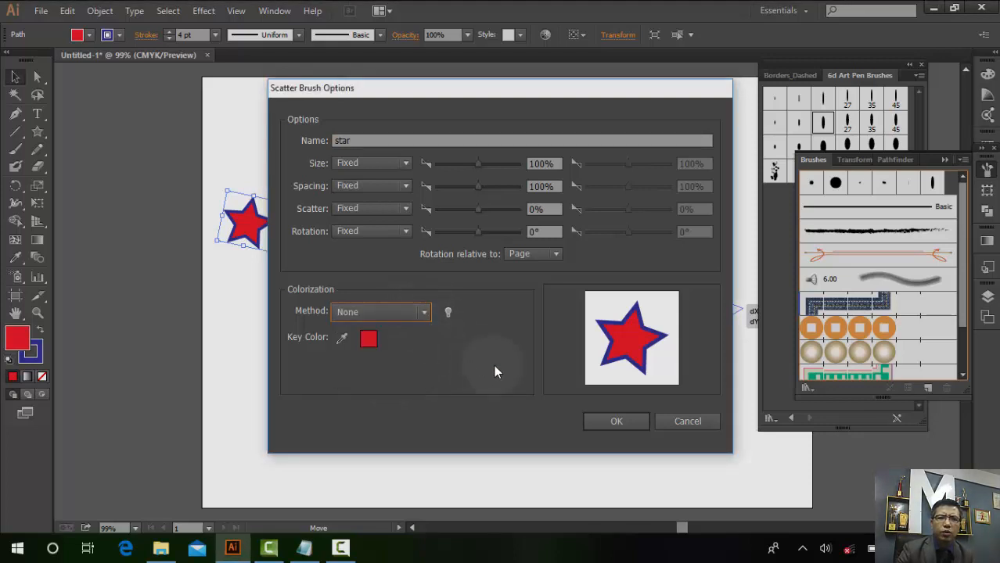
click(614, 421)
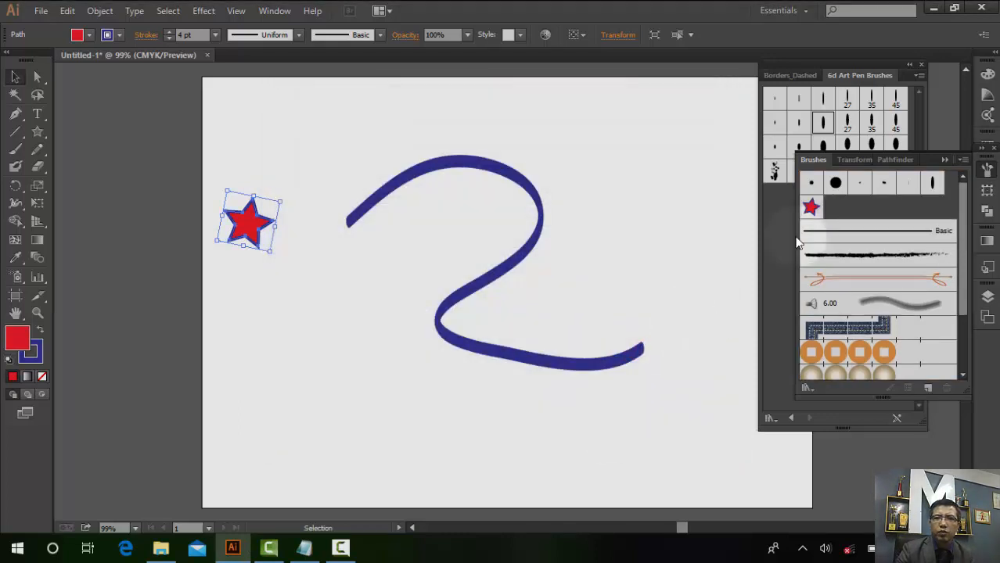
- Apply the star brush to the star shape and paint three curved freehand strokes across the artboard with the Paintbrush
click(321, 237)
click(15, 149)
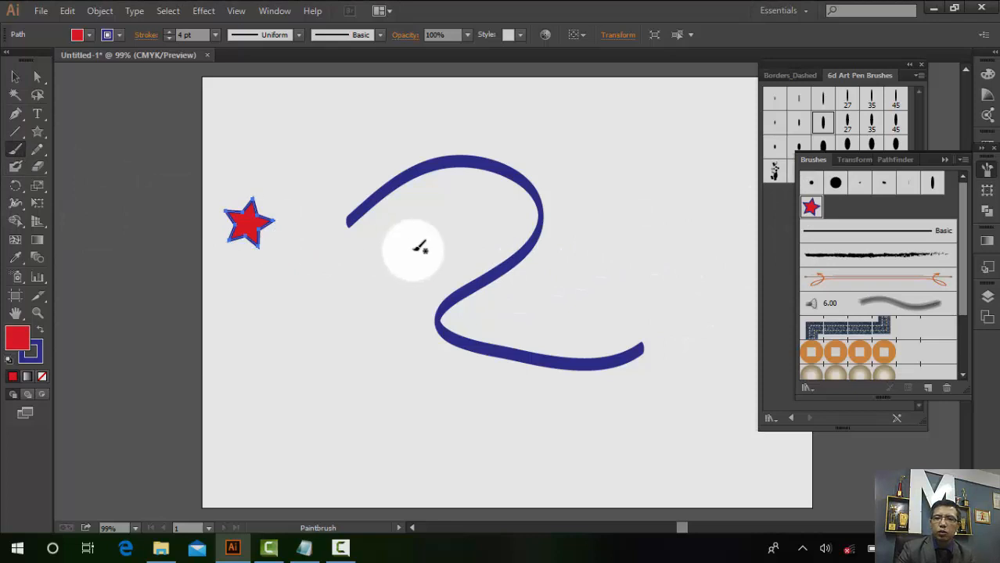
click(817, 209)
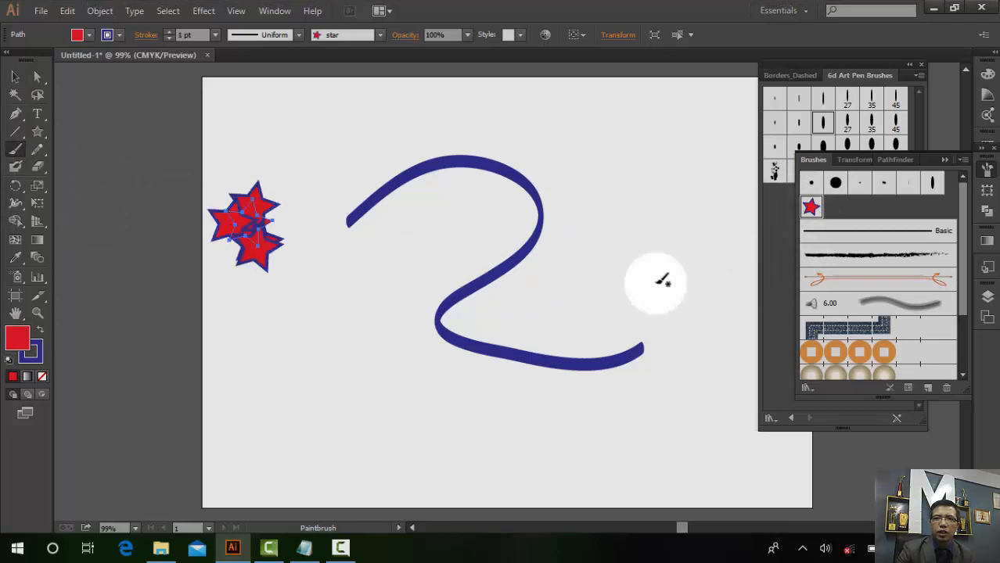
mouse_move(609, 140)
mouse_down()
mouse_move(623, 224)
mouse_move(533, 351)
mouse_move(446, 368)
mouse_up()
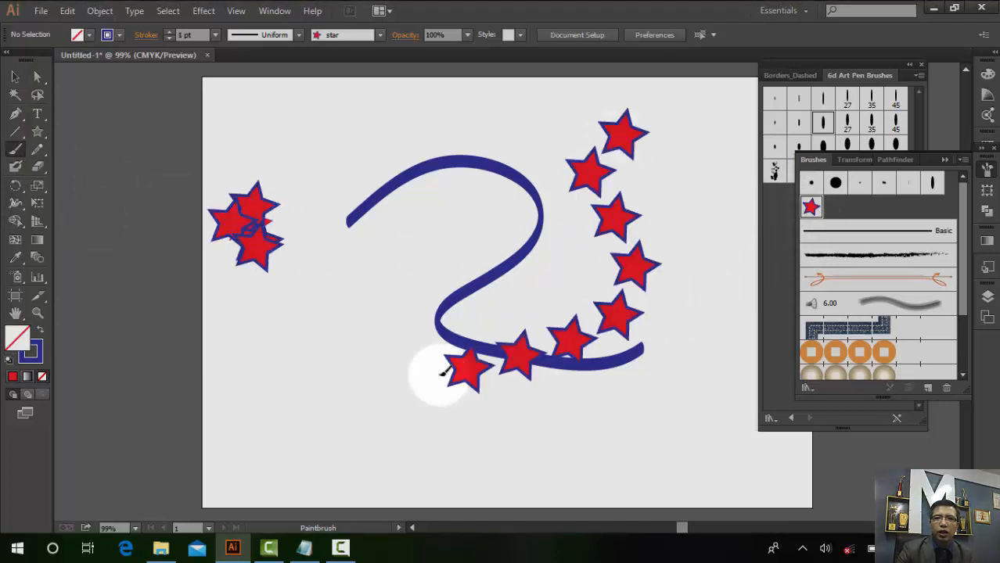
mouse_move(469, 134)
mouse_down()
mouse_move(284, 273)
mouse_move(356, 450)
mouse_move(361, 420)
mouse_up()
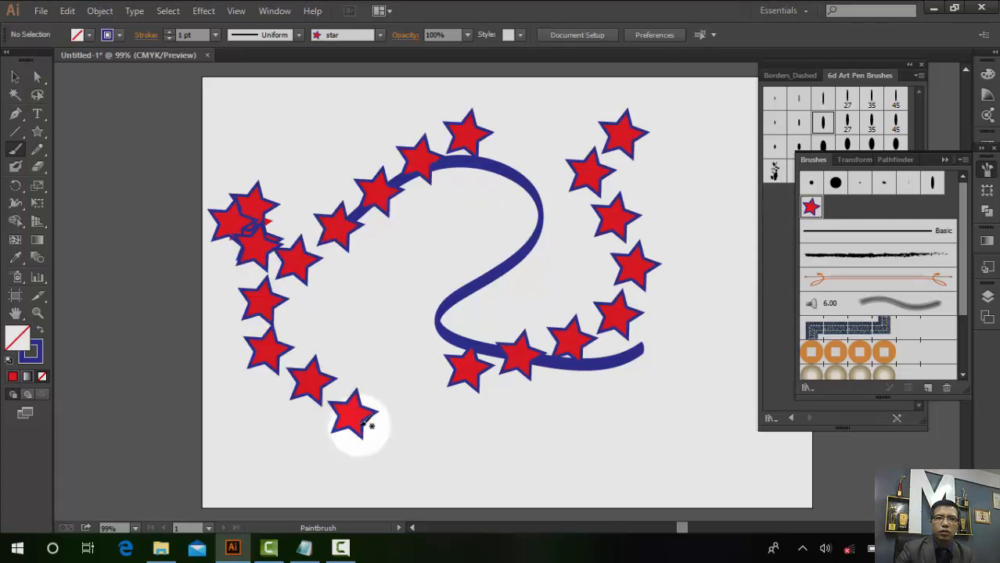
mouse_move(410, 312)
mouse_down()
mouse_move(389, 274)
mouse_move(546, 185)
mouse_move(548, 141)
mouse_up()
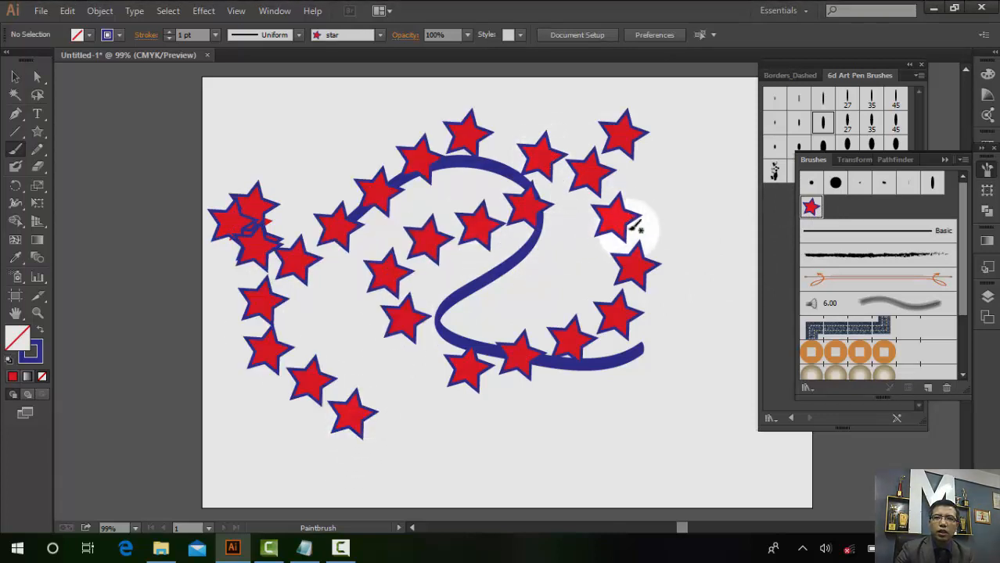
- Edit the star brush options with preview enabled, setting the size to Random with a first value of 55%
double_click(814, 208)
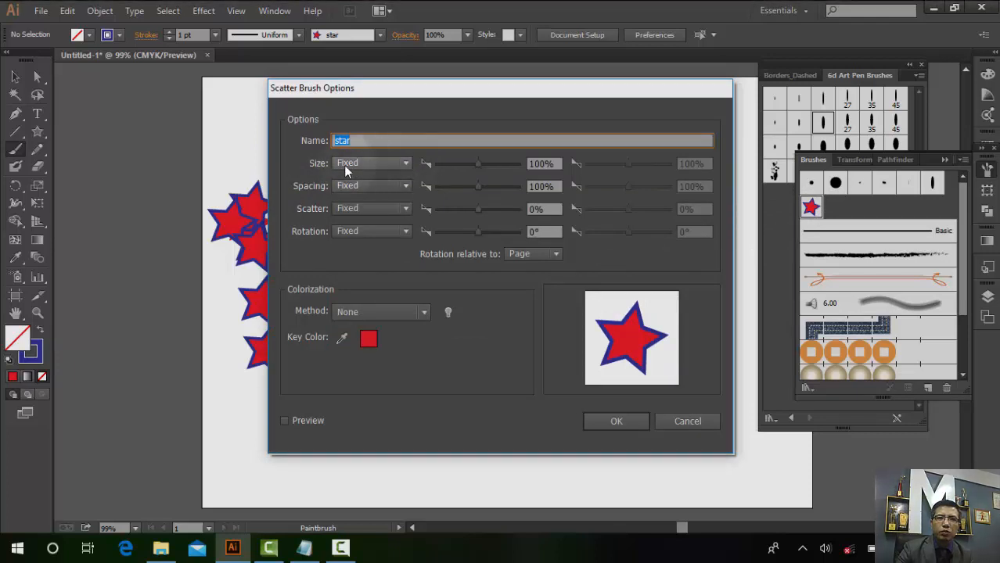
click(404, 164)
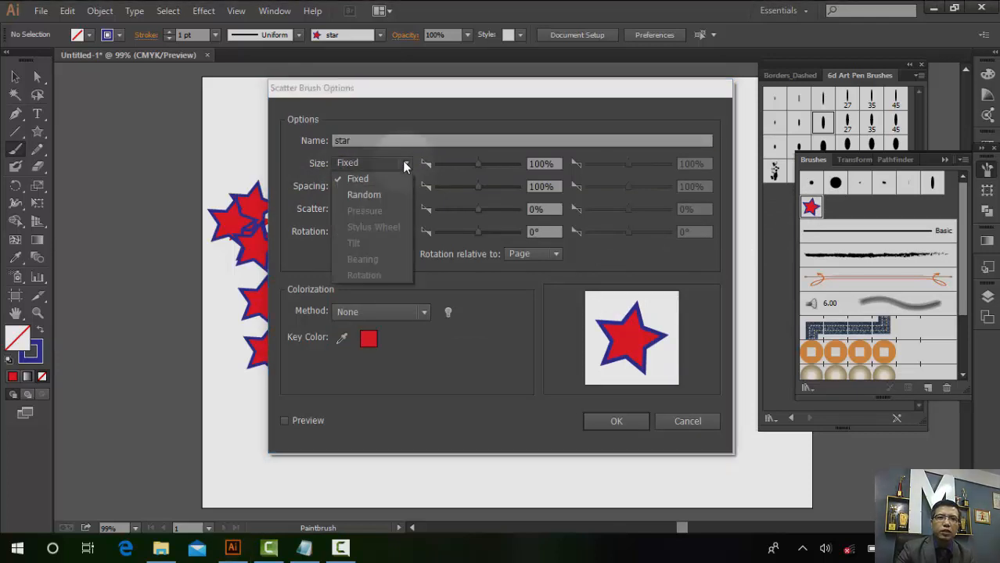
click(380, 196)
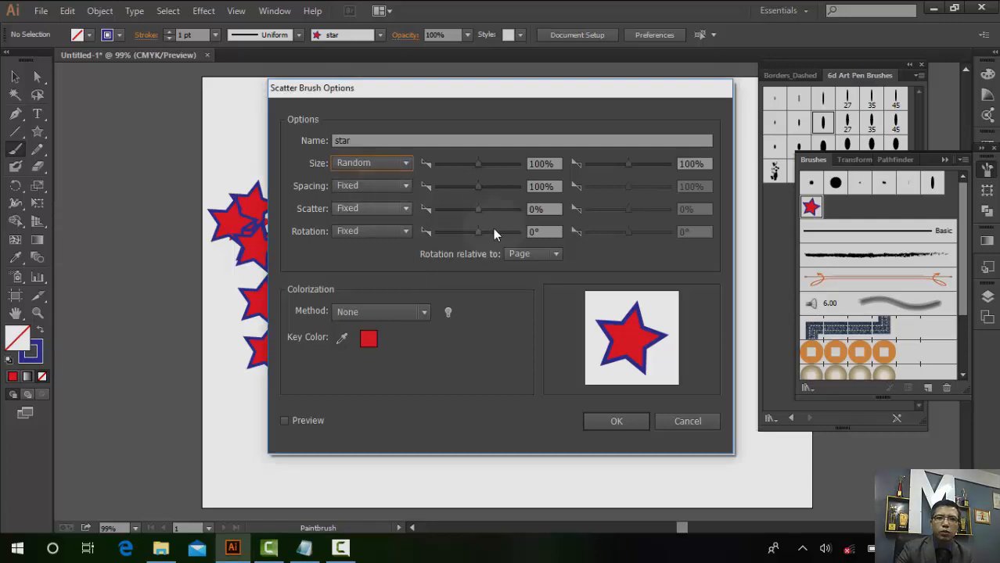
mouse_move(480, 91)
mouse_down()
mouse_move(696, 94)
mouse_move(790, 62)
mouse_up()
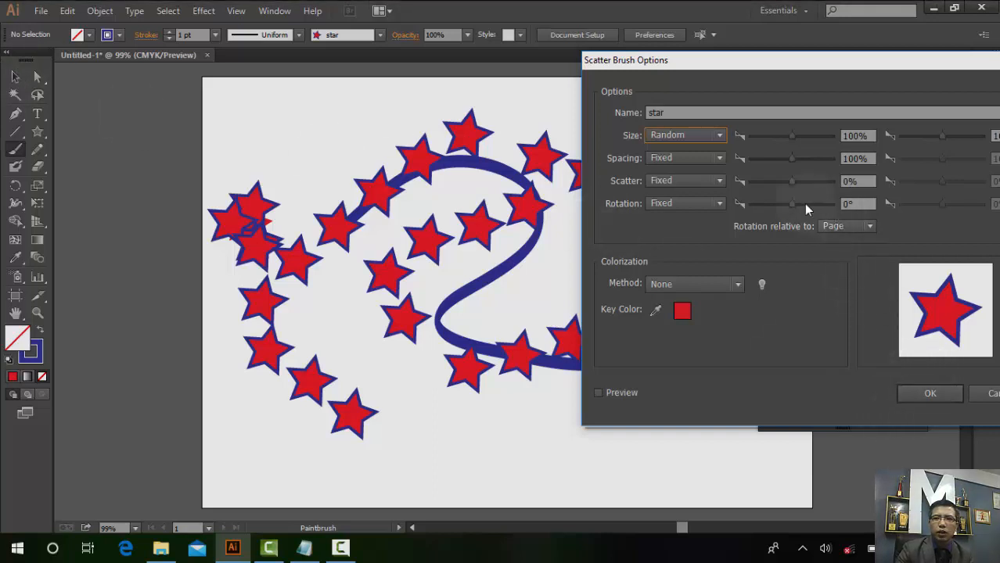
drag(792, 139, 774, 146)
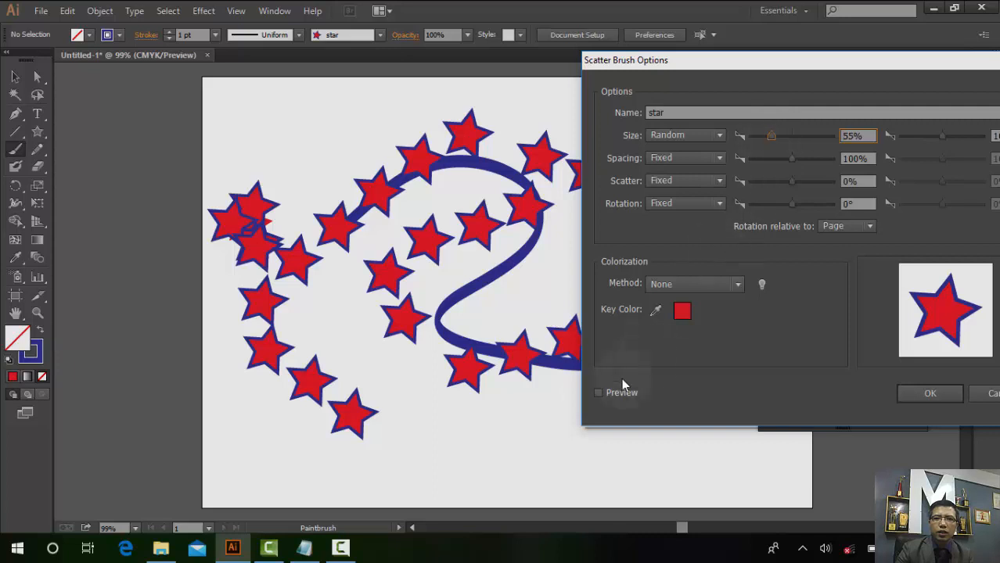
click(598, 393)
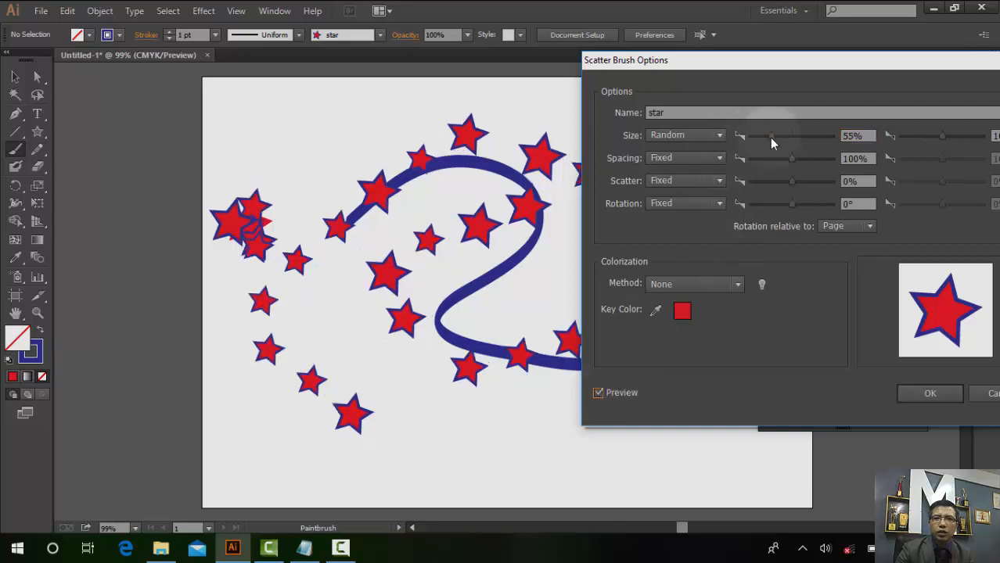
mouse_move(773, 142)
mouse_down()
mouse_move(785, 139)
mouse_move(771, 152)
mouse_move(803, 148)
mouse_move(773, 151)
mouse_up()
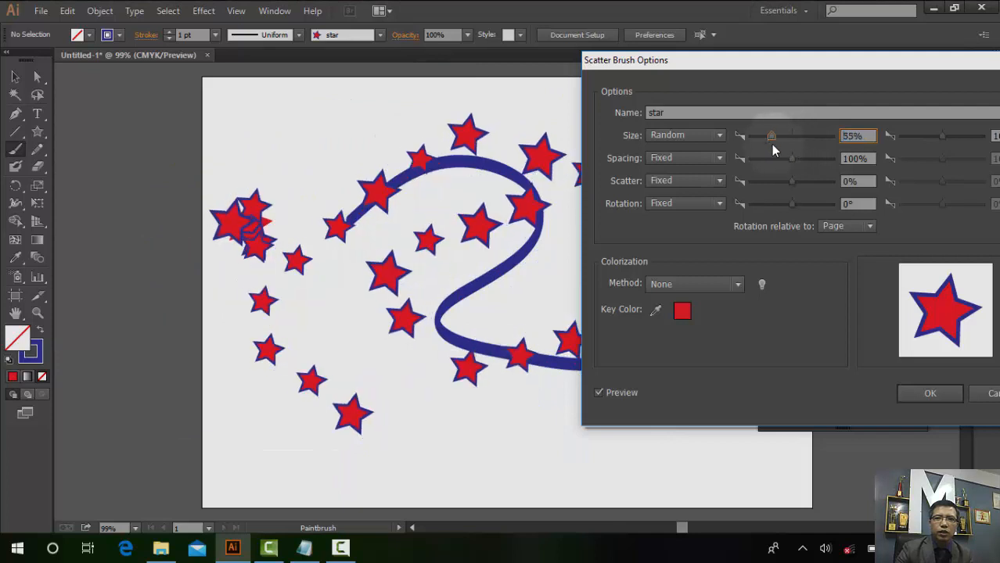
- Set the star brush's spacing to Random with a first value of 69%, and lower the second size value to 55%
click(718, 160)
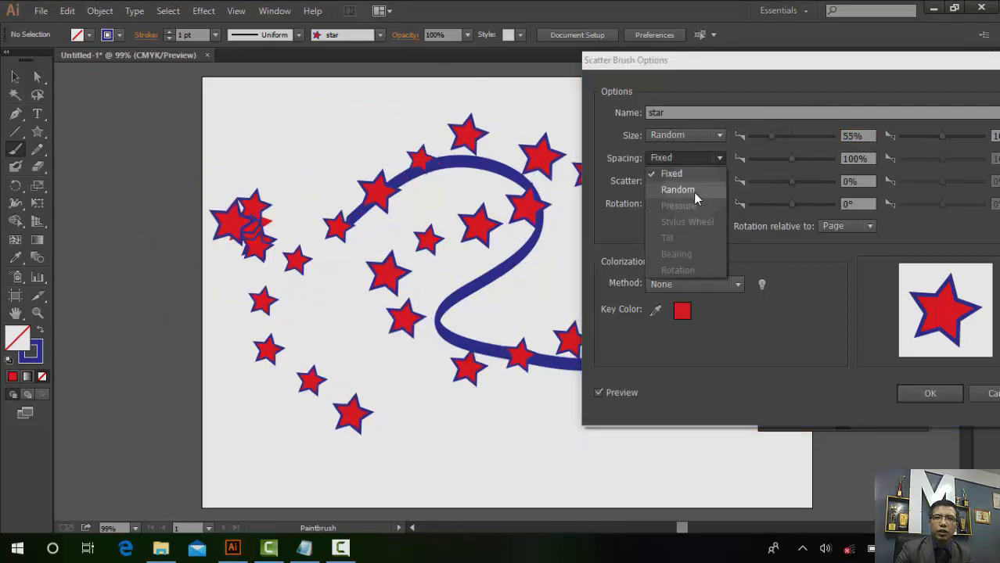
click(693, 193)
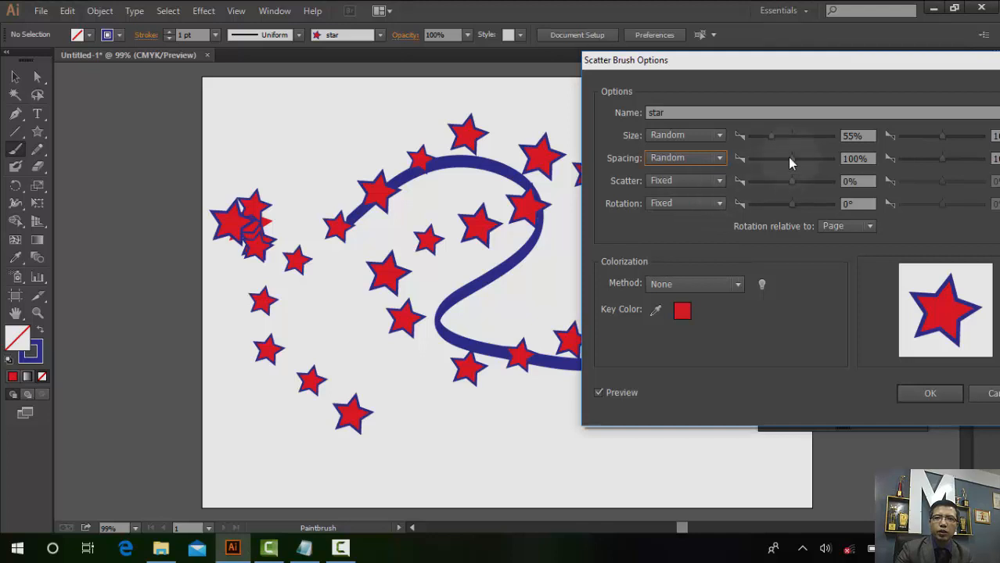
mouse_move(791, 162)
mouse_down()
mouse_move(771, 164)
mouse_move(809, 163)
mouse_move(785, 171)
mouse_up()
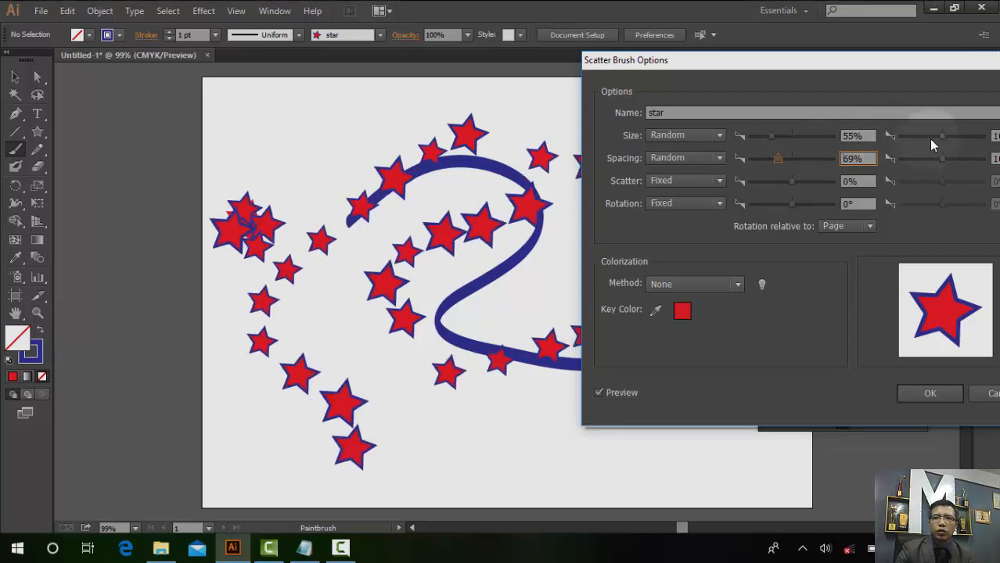
drag(941, 141, 921, 145)
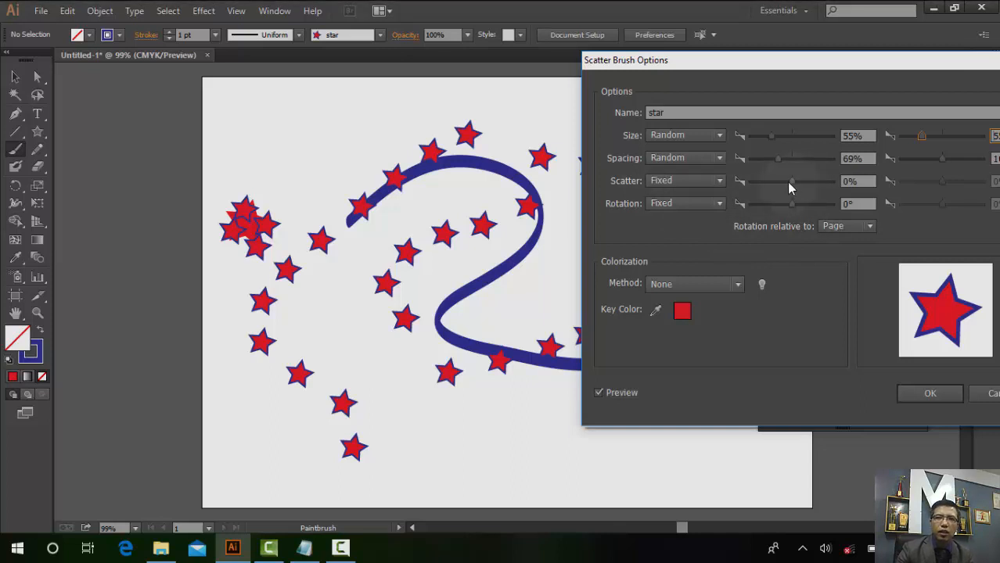
- Set the star brush's rotation to Random with a first value of 90°
click(716, 204)
click(697, 230)
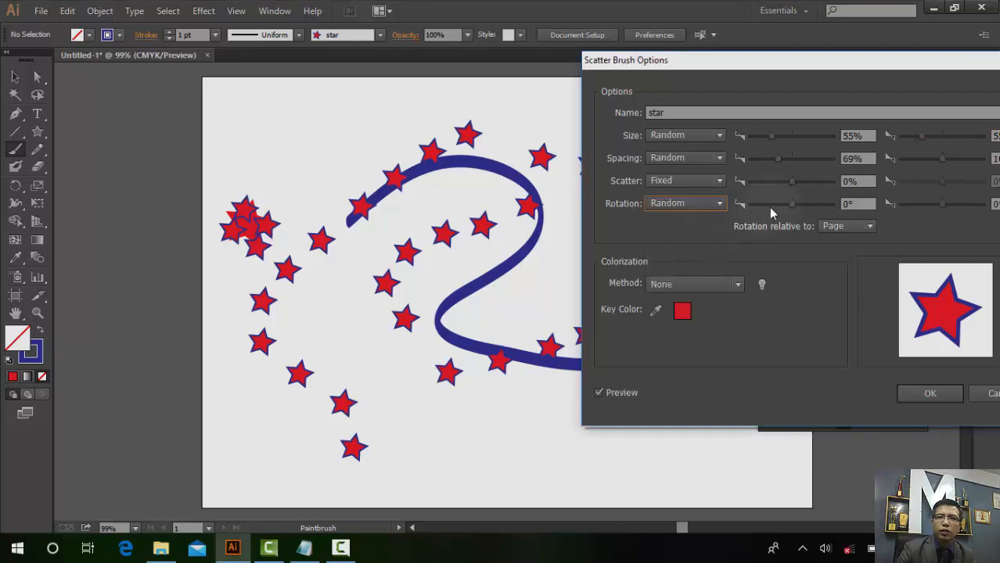
mouse_move(793, 203)
mouse_down()
mouse_move(756, 210)
mouse_move(810, 207)
mouse_up()
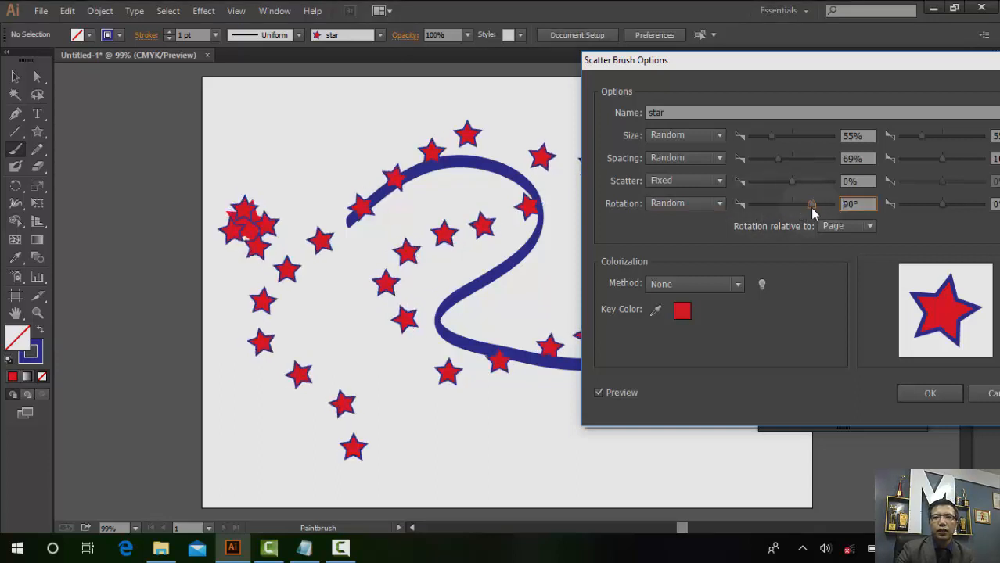
- Accept the star brush's randomized options and leave the existing brush strokes as they are
click(930, 394)
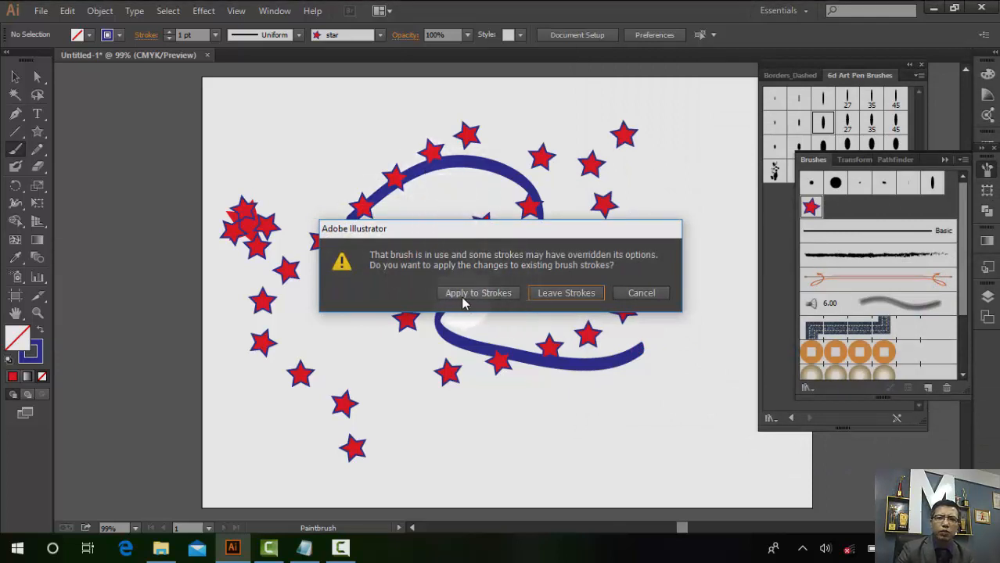
click(576, 297)
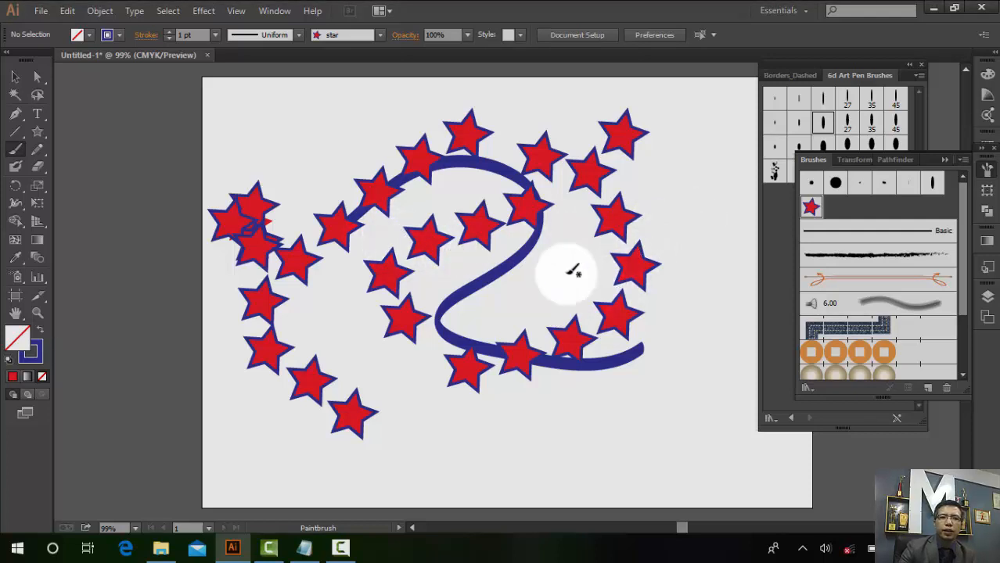
- Draw a small circle with the Ellipse tool near the artboard's upper-left corner and fill it with black
click(37, 130)
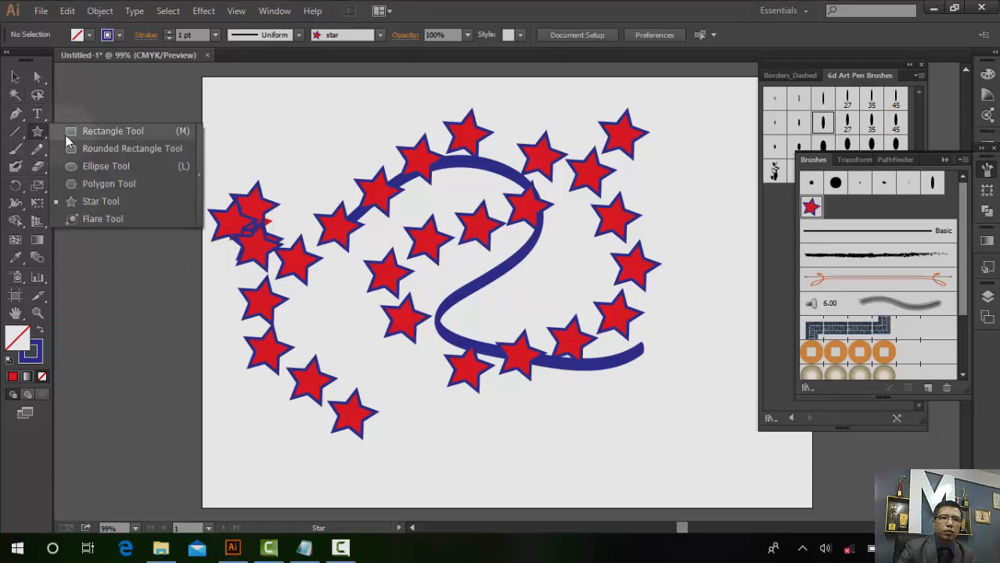
click(98, 166)
drag(257, 113, 320, 177)
click(89, 35)
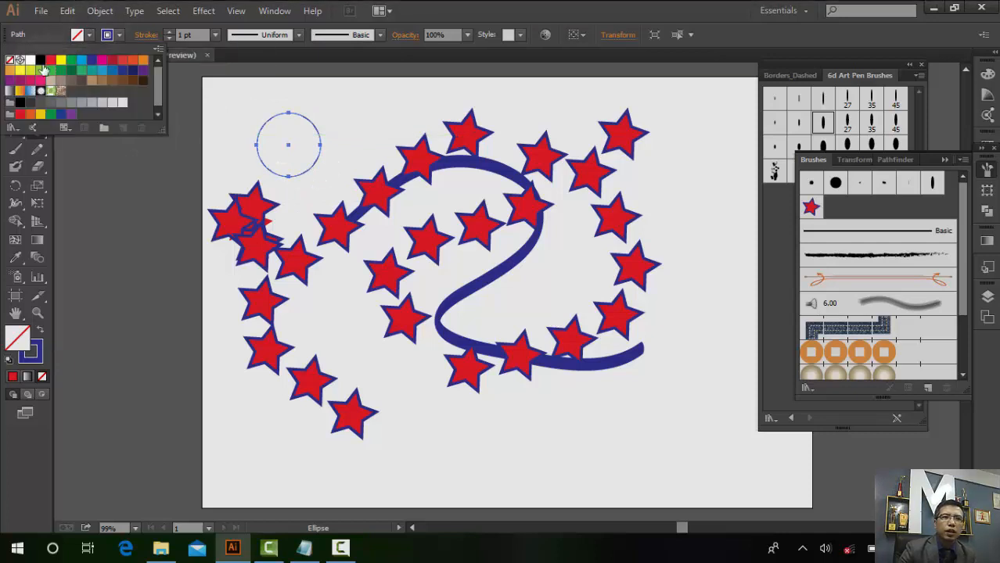
click(41, 62)
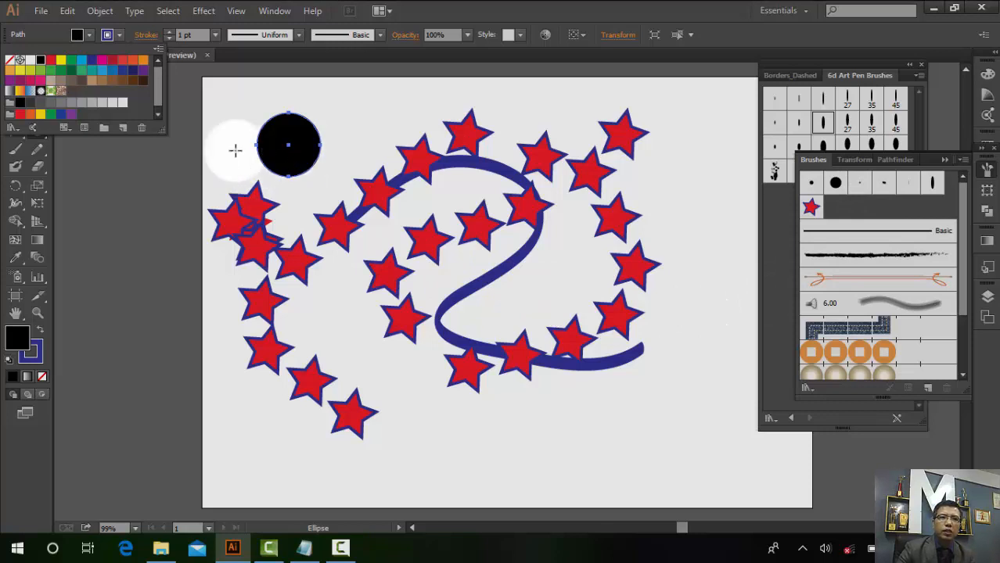
click(121, 174)
- Create a new scatter brush from the black circle
click(15, 76)
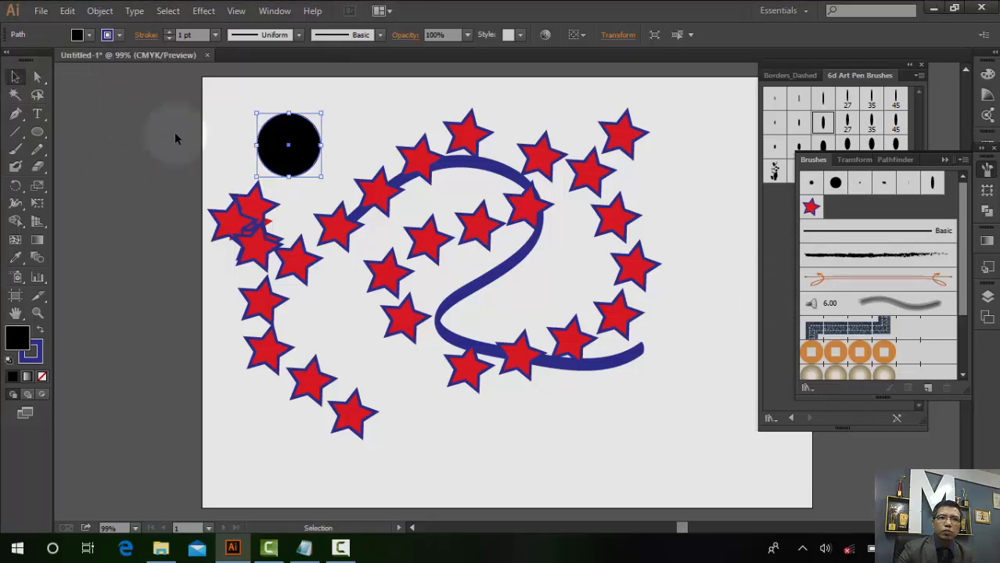
mouse_move(298, 159)
mouse_down()
mouse_move(571, 256)
mouse_move(865, 336)
mouse_up()
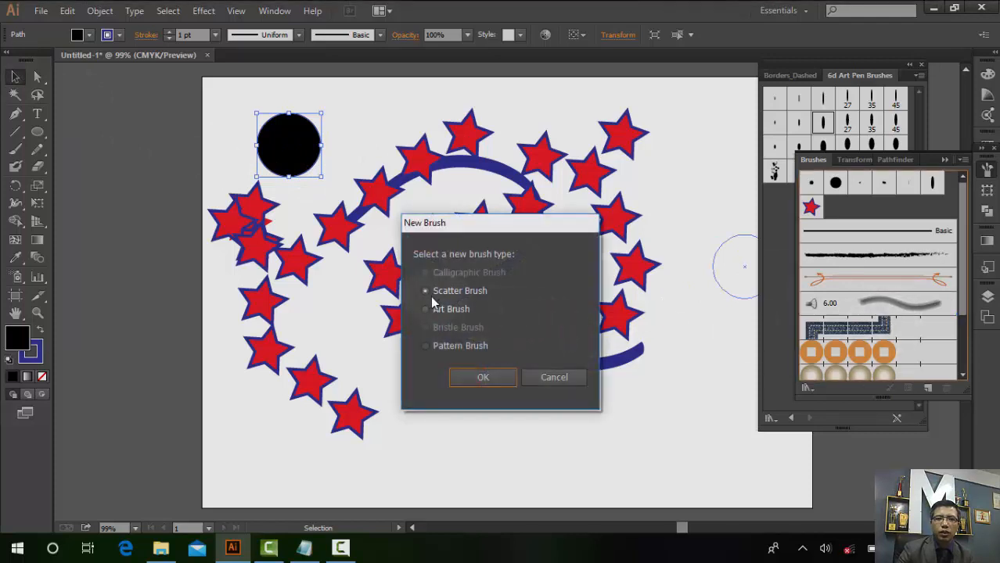
click(483, 377)
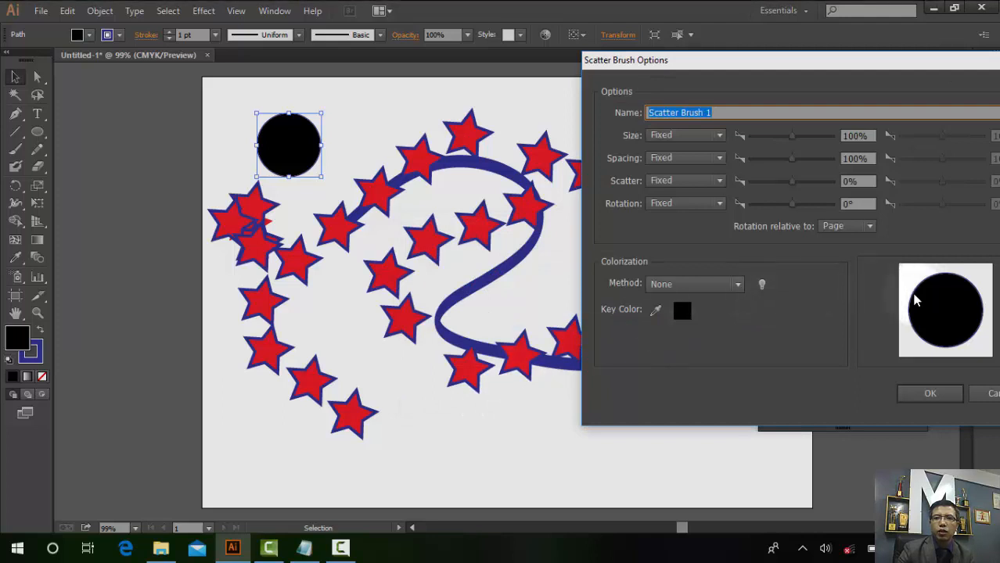
- Set the circle brush's size to 348%, try rotation relative to Path, return it to Page, and accept the brush
drag(900, 70, 754, 59)
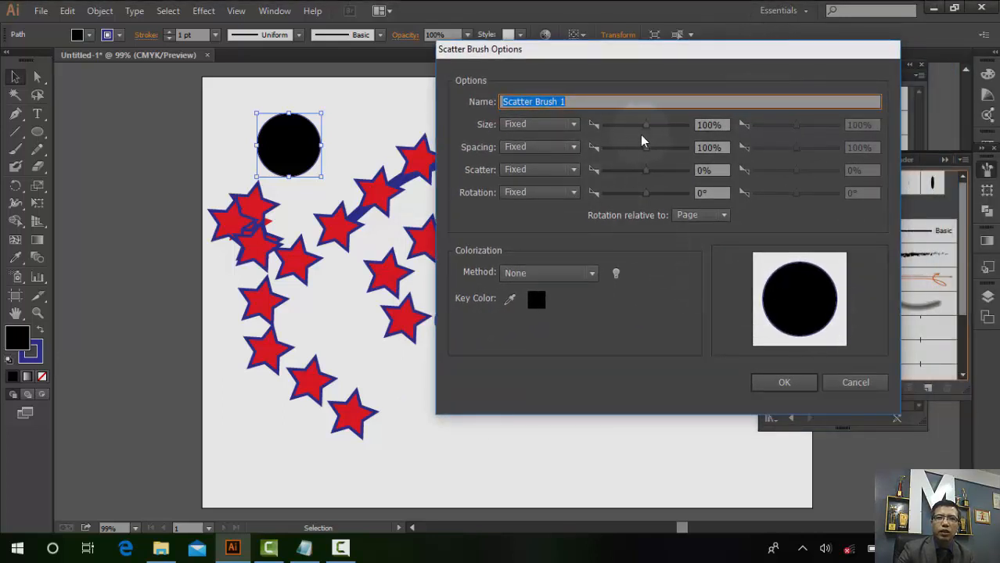
drag(645, 126, 658, 130)
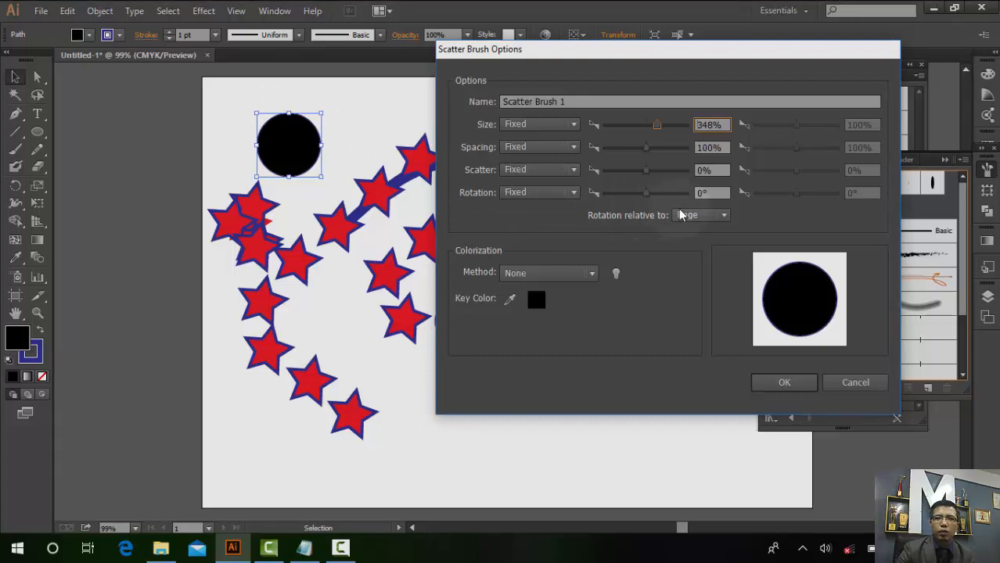
click(723, 216)
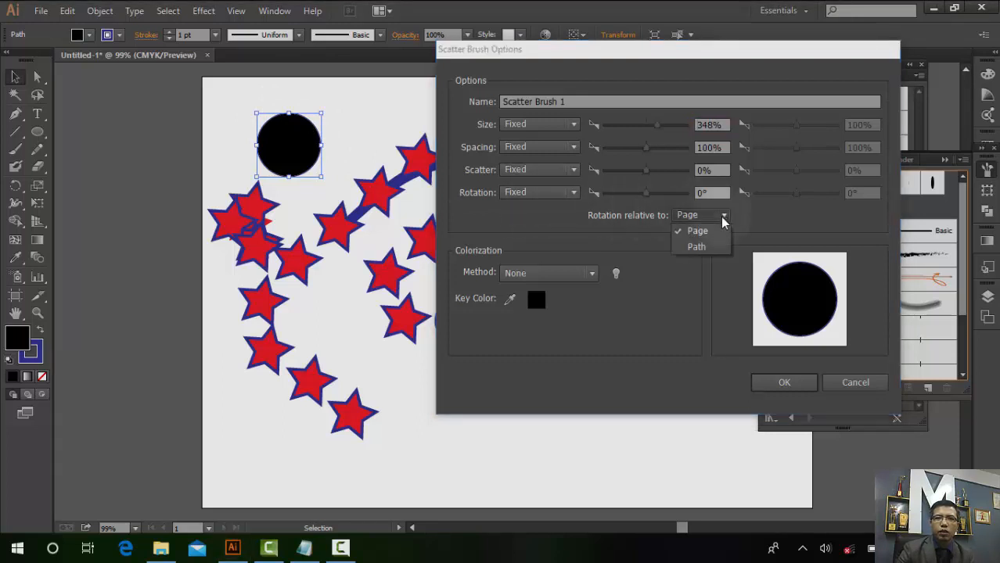
click(705, 248)
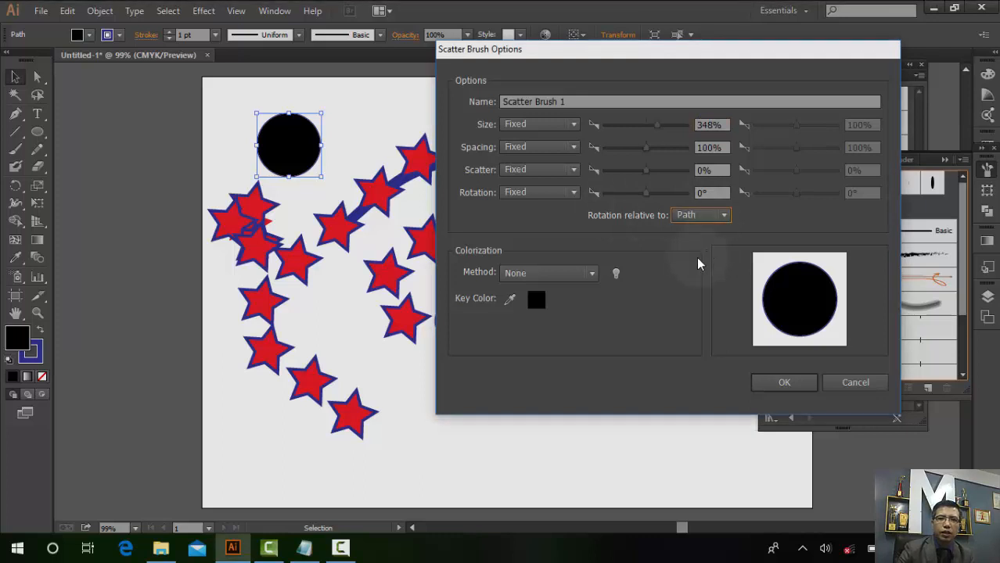
click(683, 224)
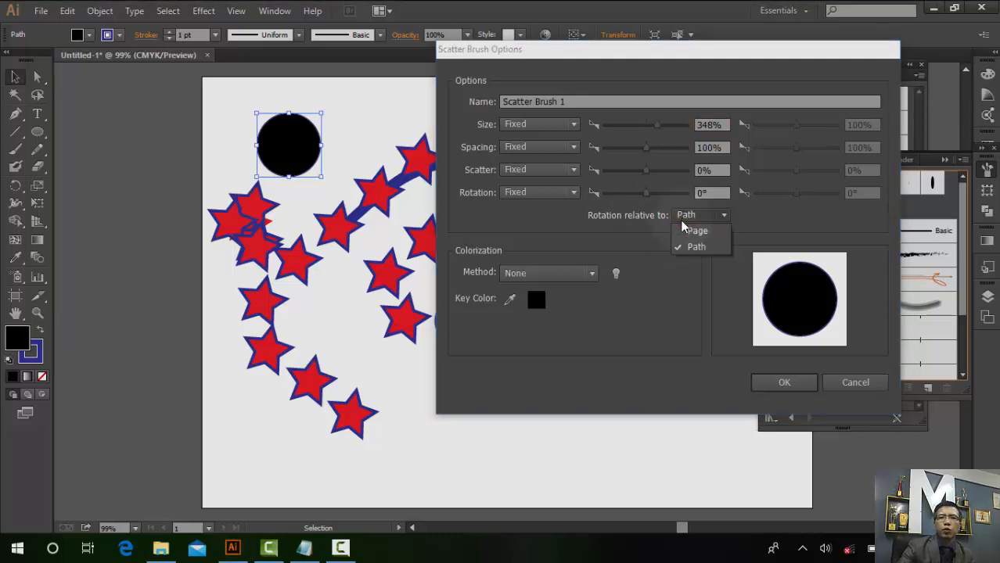
click(692, 233)
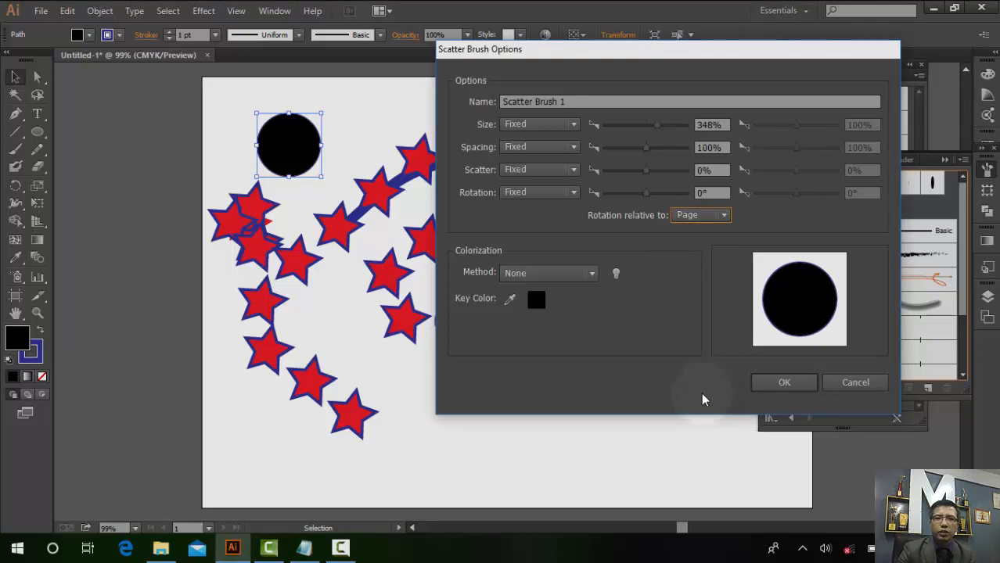
click(785, 383)
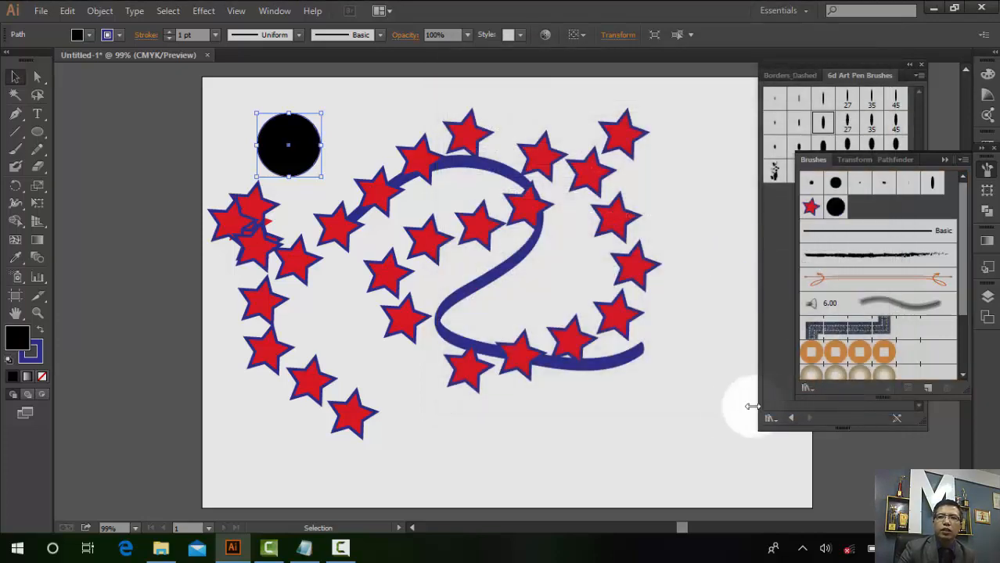
- Apply the circle scatter brush to the black circle and paint two curved strokes over the artboard with the Paintbrush
click(837, 207)
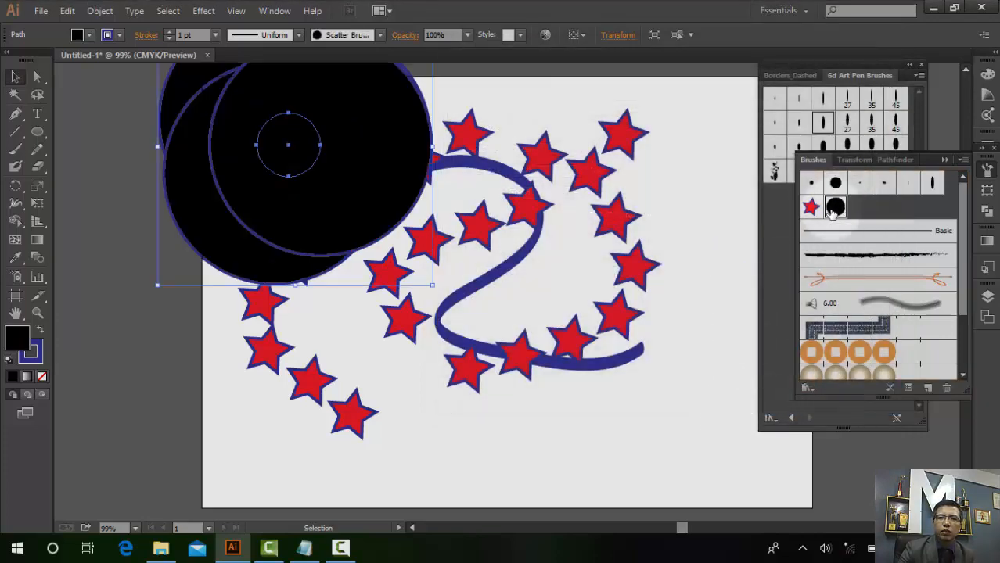
click(14, 151)
mouse_move(680, 150)
mouse_down()
mouse_move(677, 221)
mouse_move(637, 378)
mouse_move(582, 380)
mouse_up()
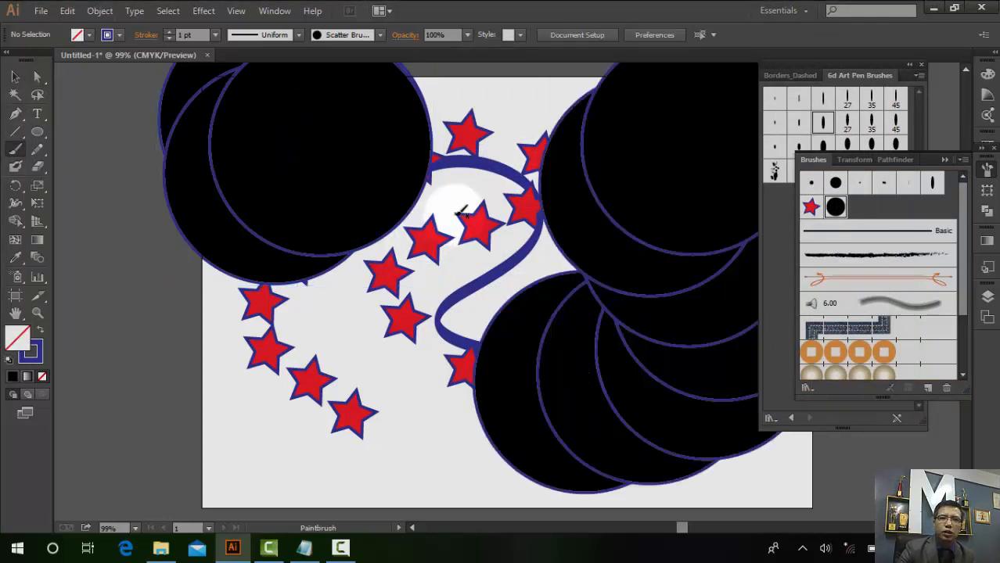
mouse_move(452, 215)
mouse_down()
mouse_move(406, 285)
mouse_move(404, 397)
mouse_move(374, 407)
mouse_up()
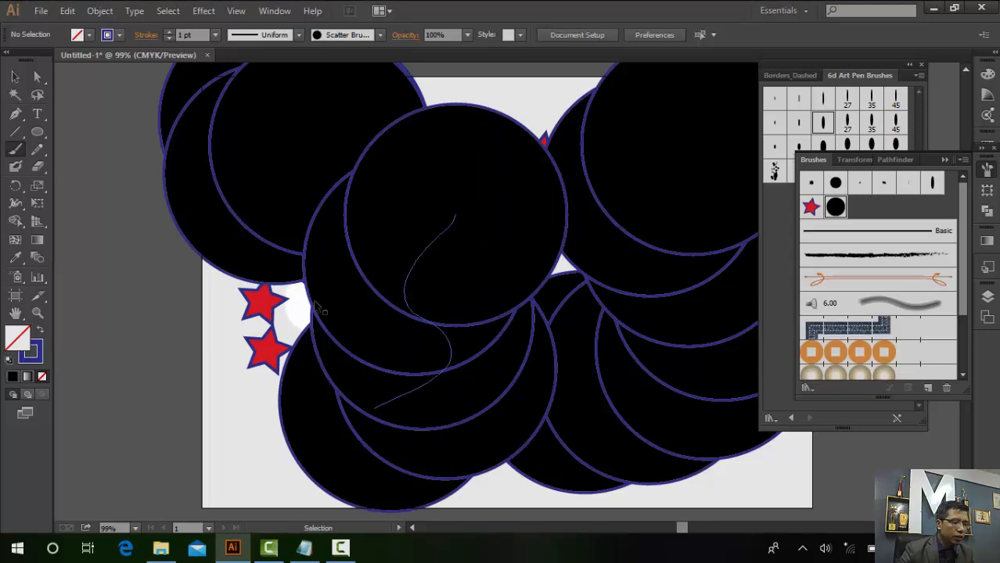
- Undo the circle-brush strokes and the brush applied to the circle, then paint a single test dab and undo it
key(ctrl+z)
key(ctrl+z)
key(ctrl+z)
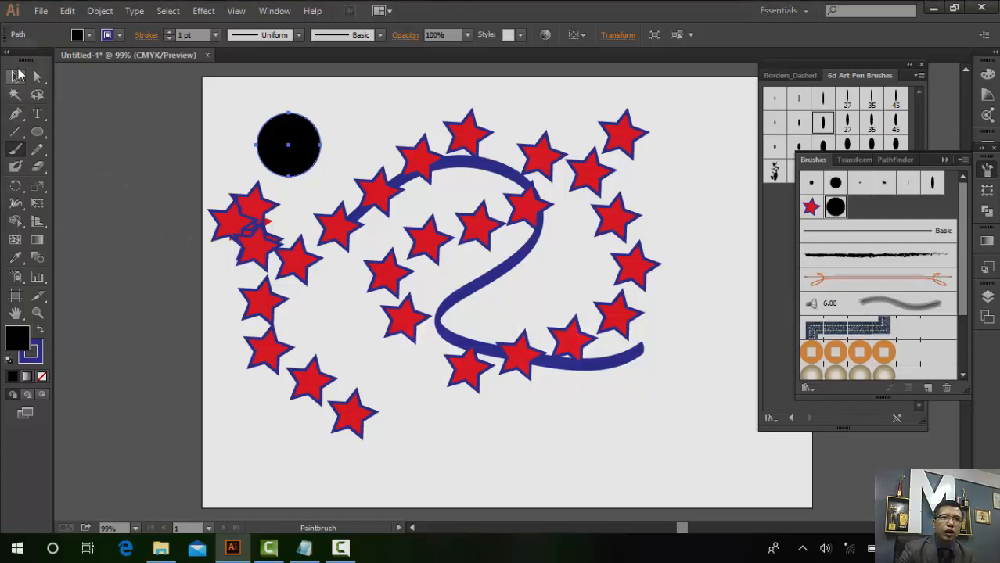
click(593, 217)
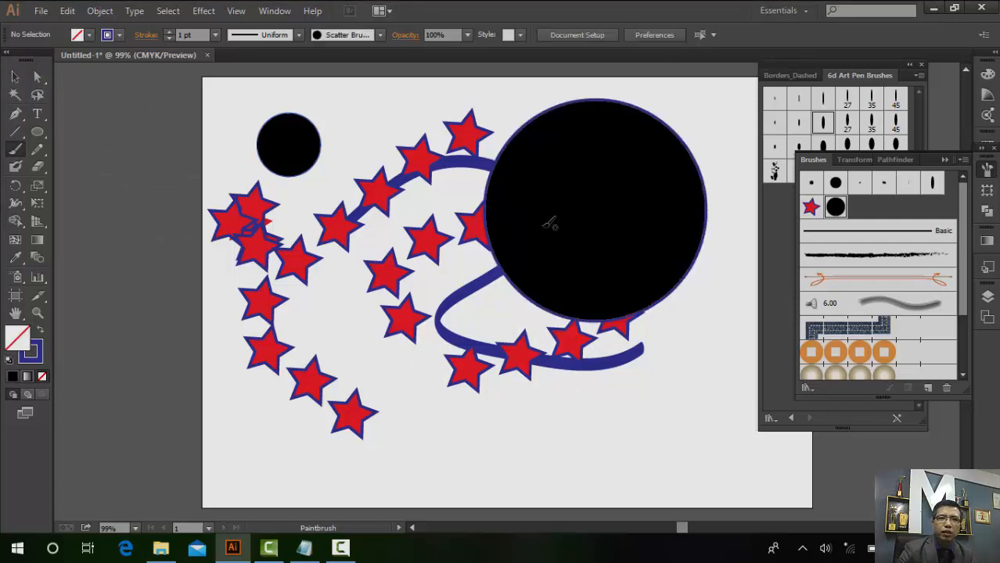
key(ctrl+z)
- Select the rightmost star stroke and try several art and pattern brushes on it, ending with the green border pattern
click(15, 76)
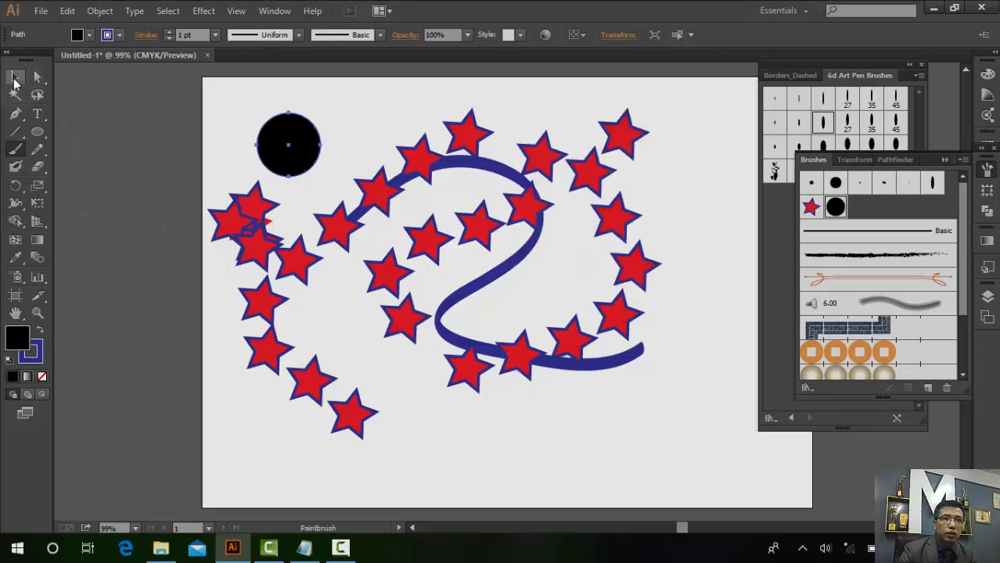
click(641, 269)
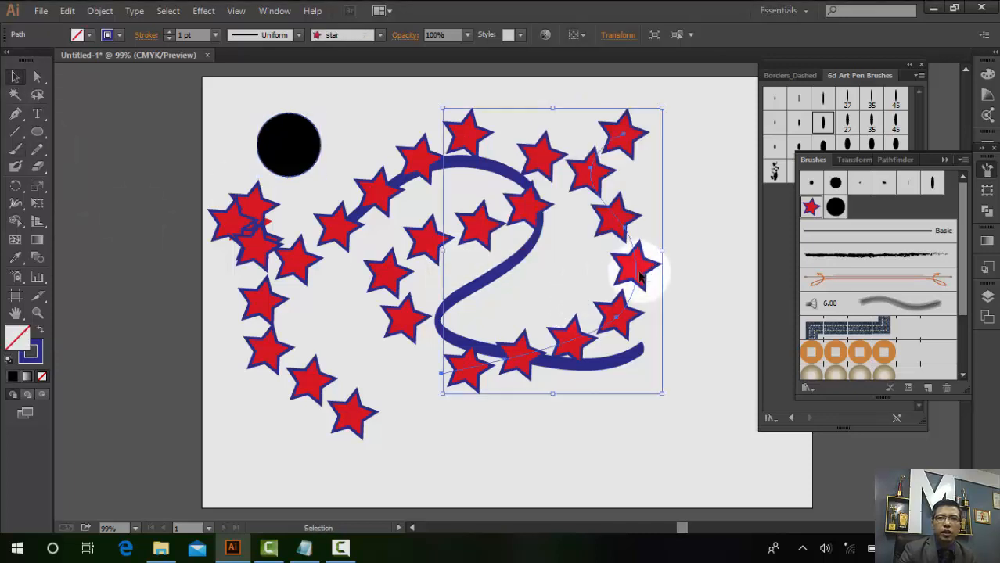
click(884, 287)
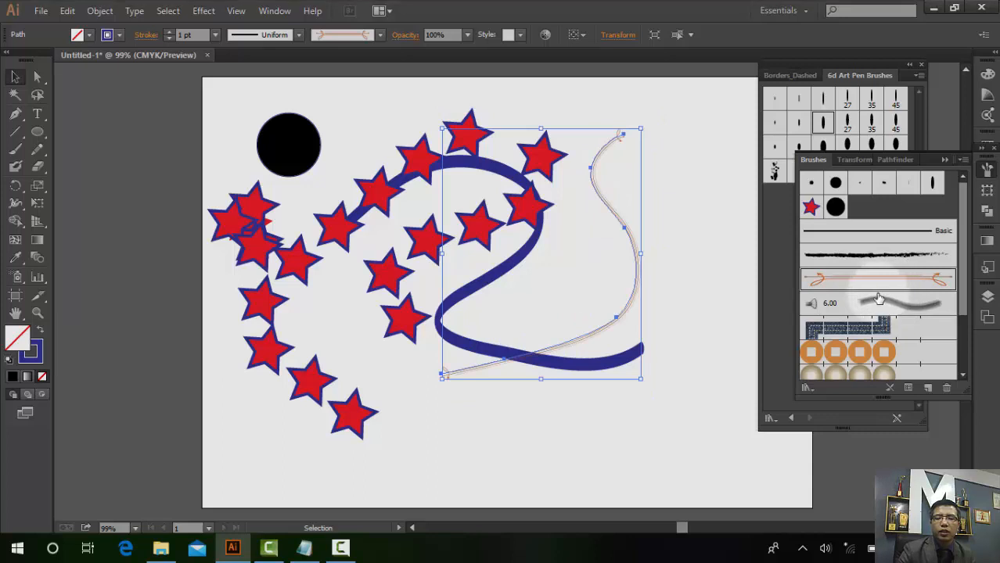
click(852, 328)
click(860, 353)
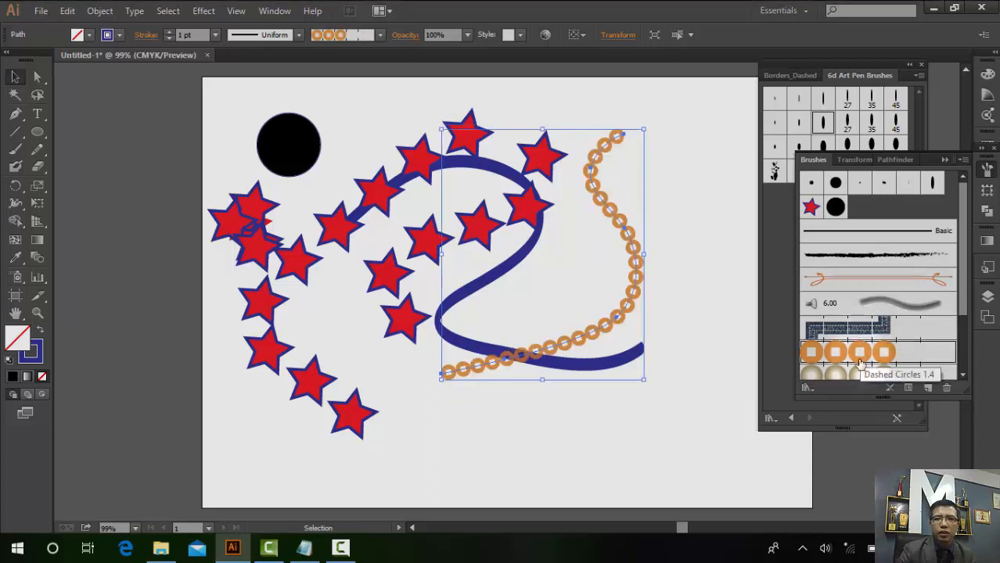
scroll(859, 344, down, 2)
click(849, 342)
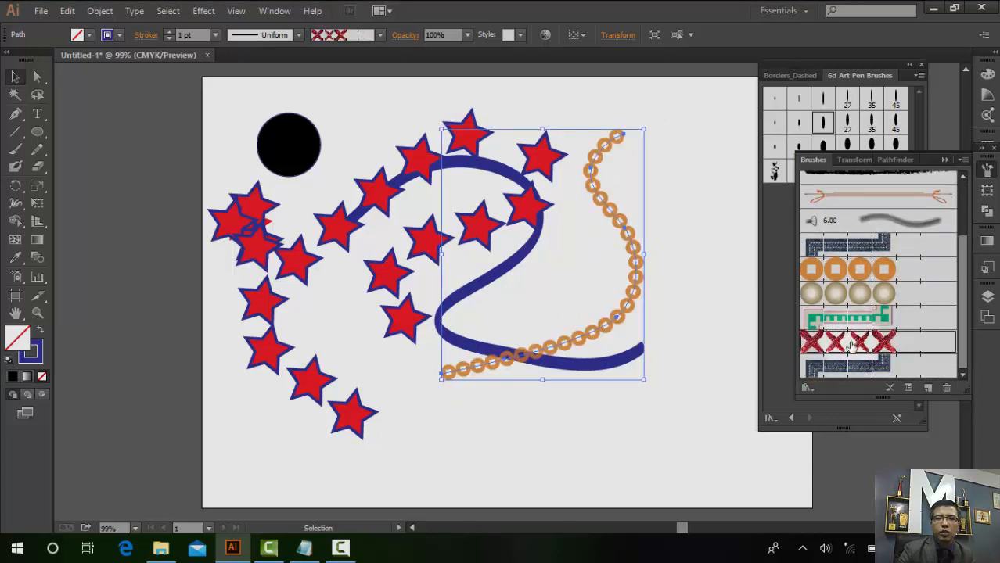
click(854, 323)
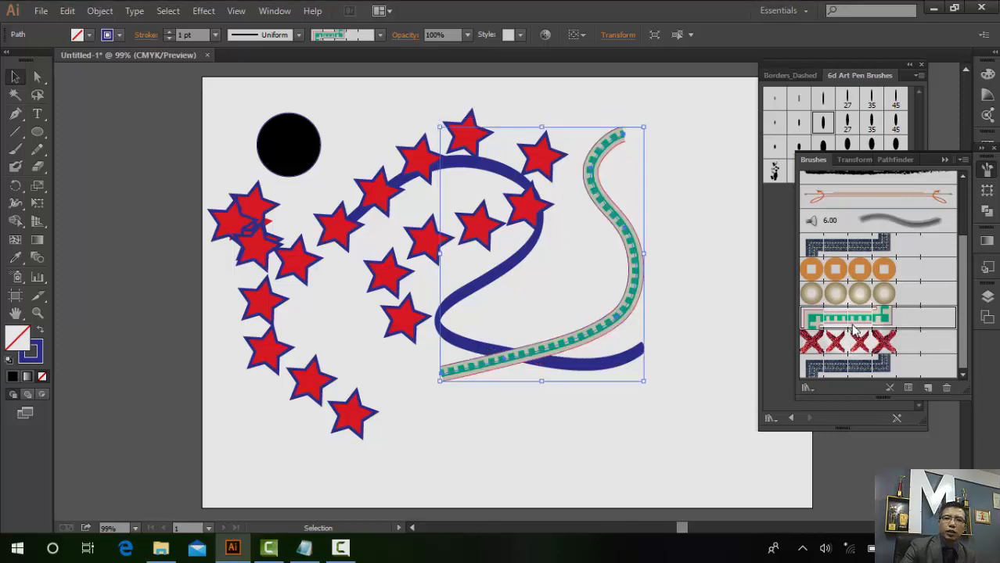
- Delete the green patterned stroke, the thick blue curve, all star strokes and the star shape, keeping only the black circle
click(37, 131)
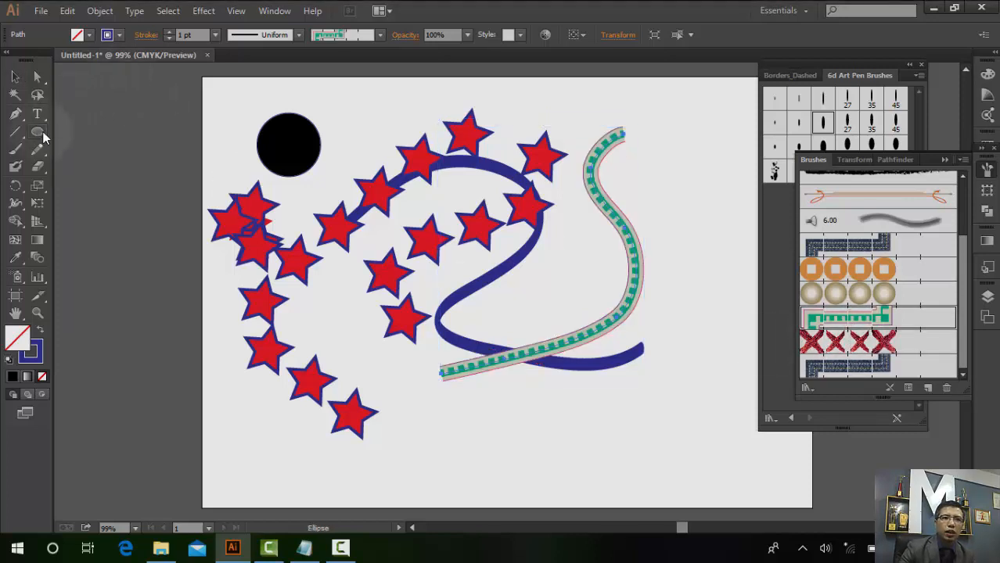
click(100, 135)
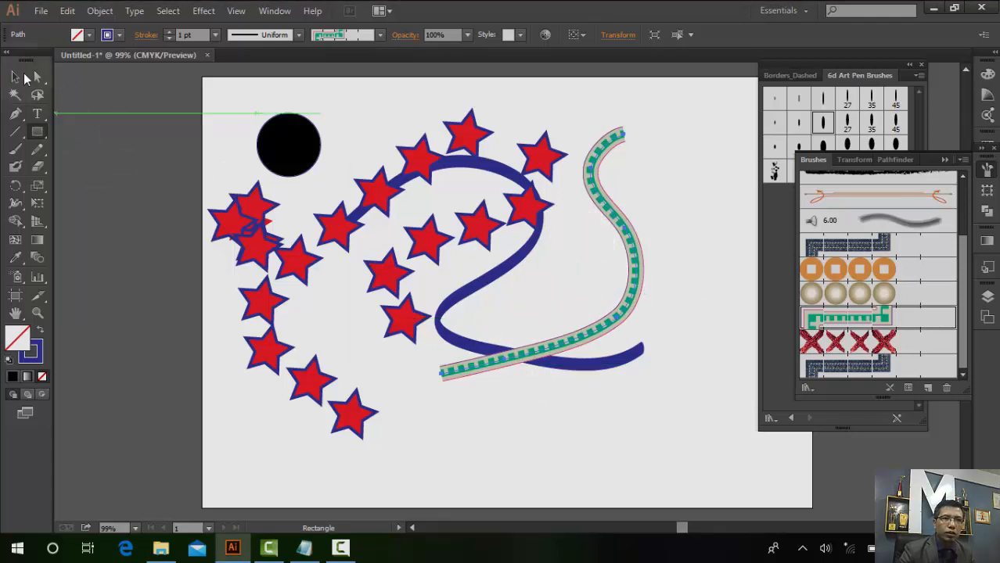
click(14, 76)
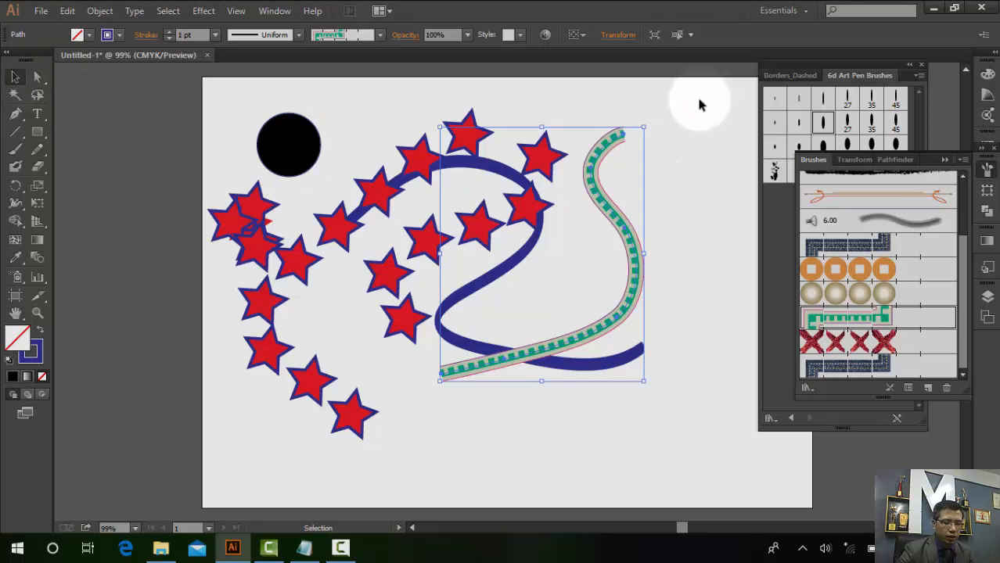
key(Delete)
mouse_move(697, 101)
mouse_down()
mouse_move(473, 262)
mouse_move(482, 260)
mouse_up()
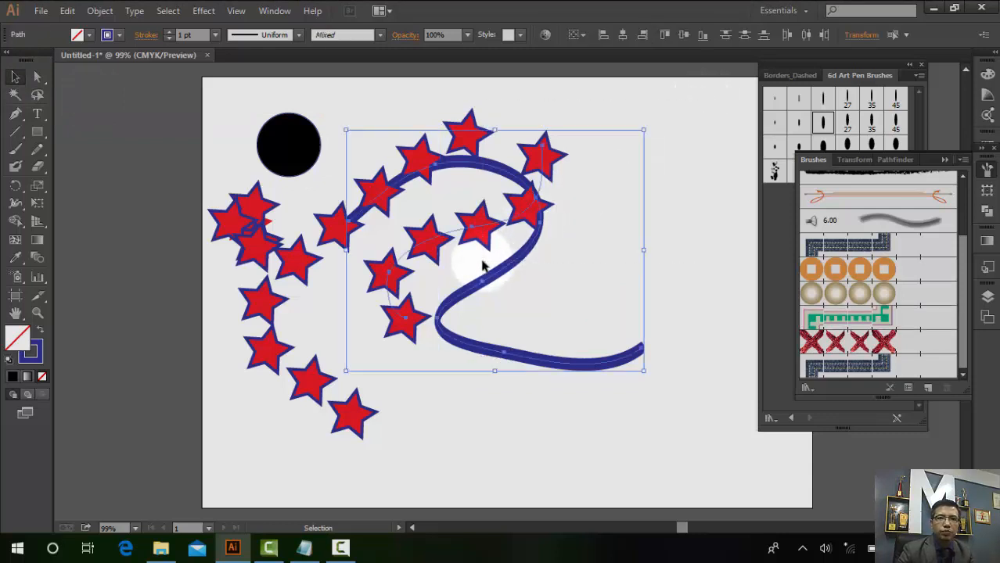
key(Delete)
drag(509, 143, 442, 212)
key(Delete)
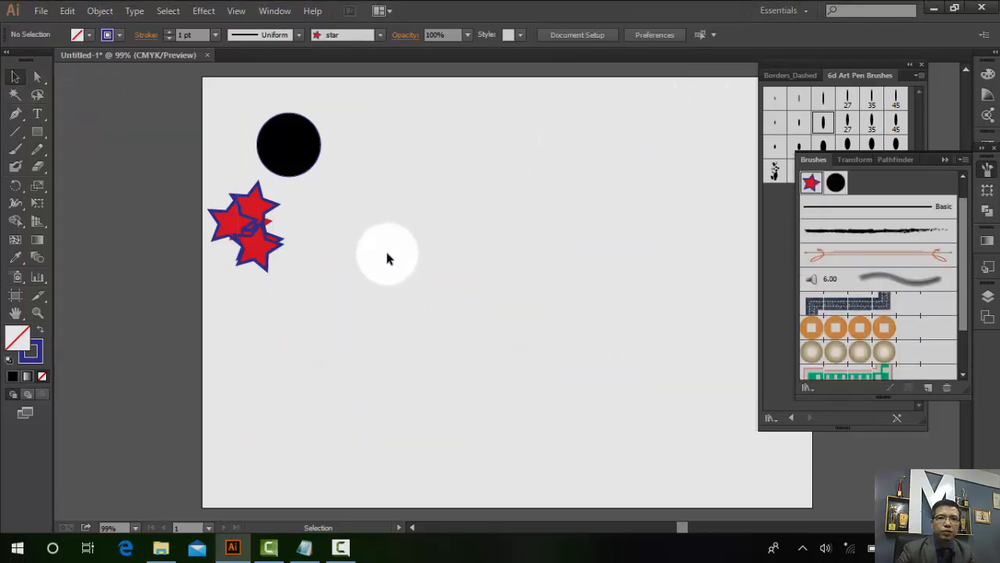
drag(326, 229, 269, 274)
key(Delete)
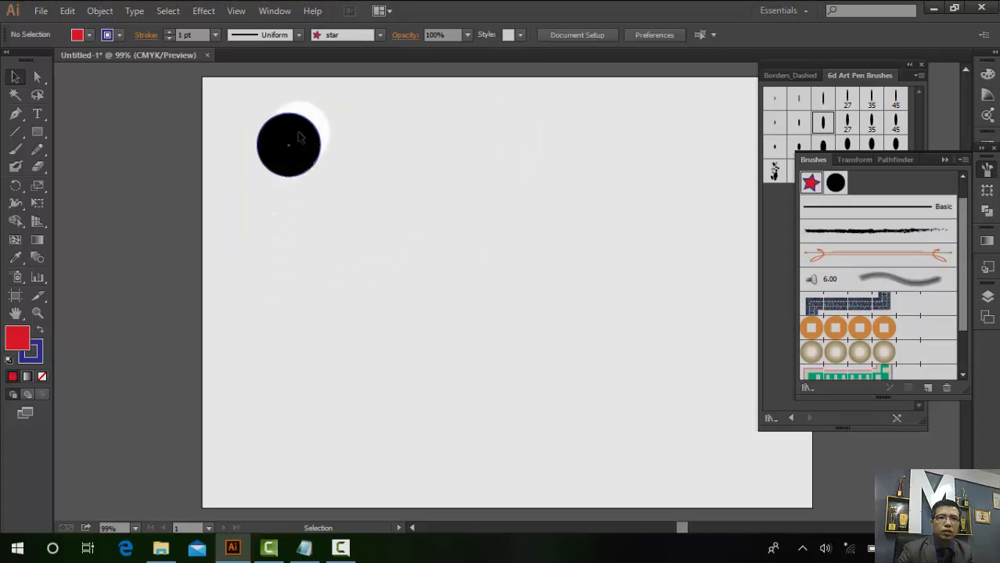
- Move the black circle to the middle of the artboard and draw a black-filled rectangle covering it
drag(309, 147, 476, 265)
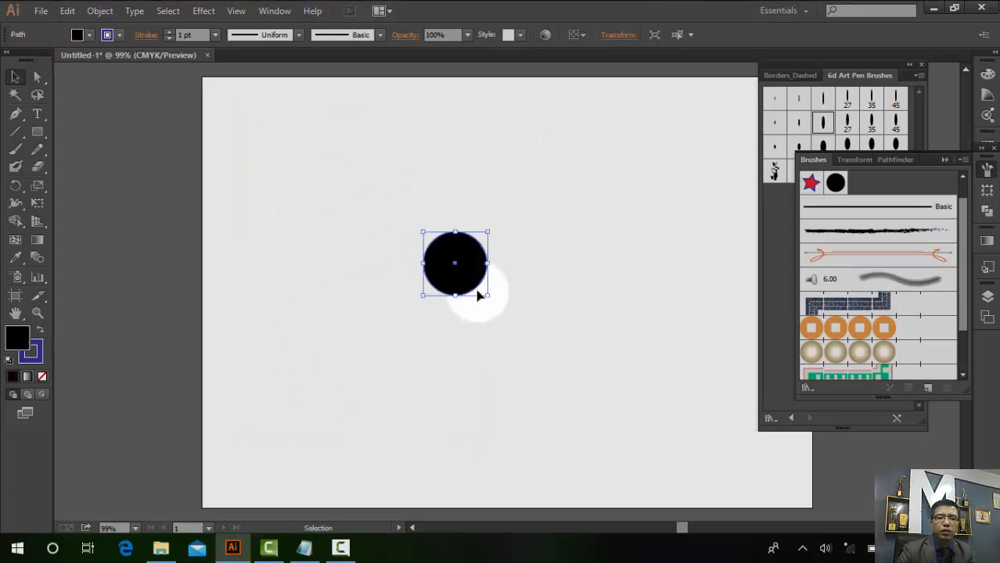
click(37, 132)
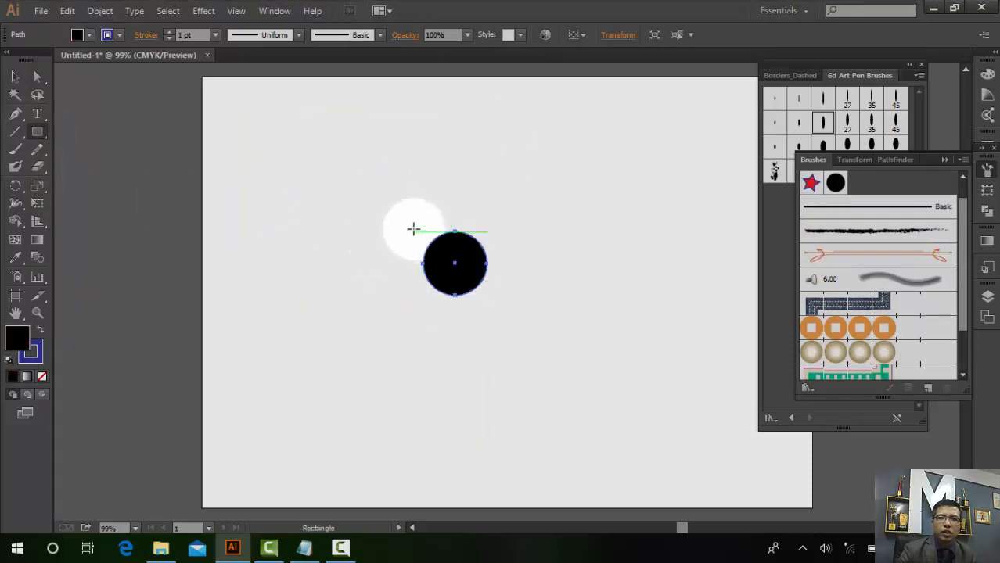
drag(413, 231, 495, 298)
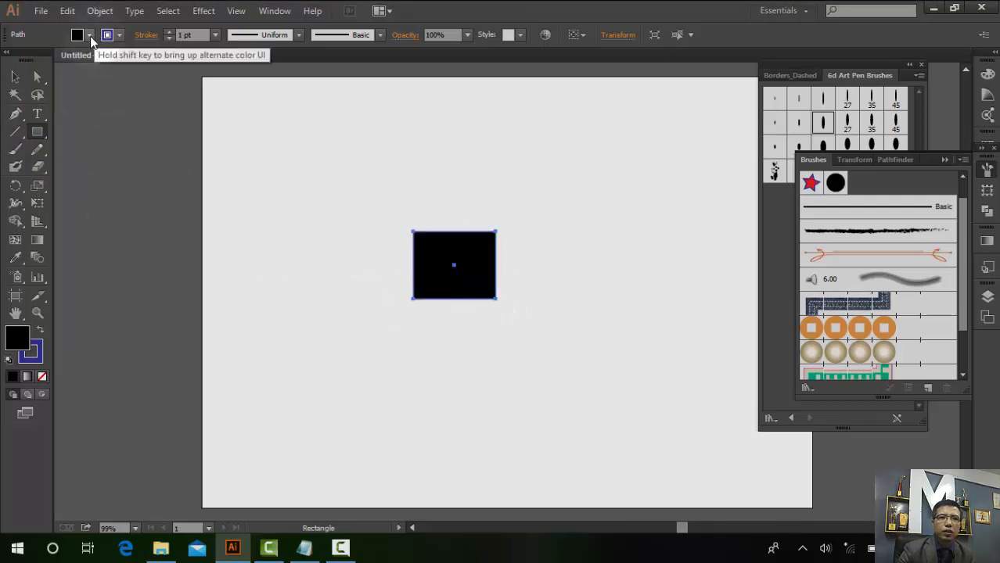
- Remove the rectangle's fill so it becomes an unfilled frame around the black circle
click(90, 35)
click(11, 60)
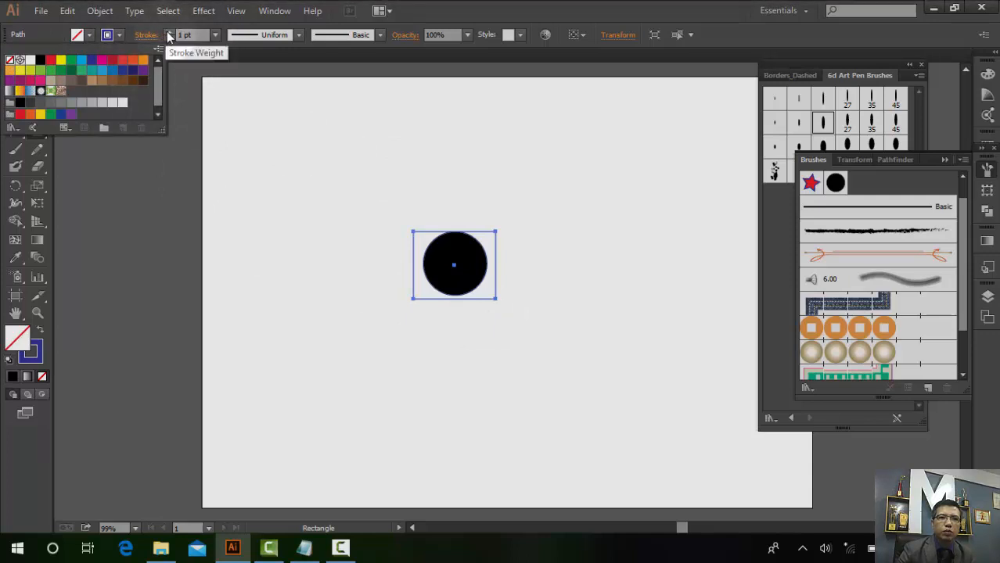
click(615, 312)
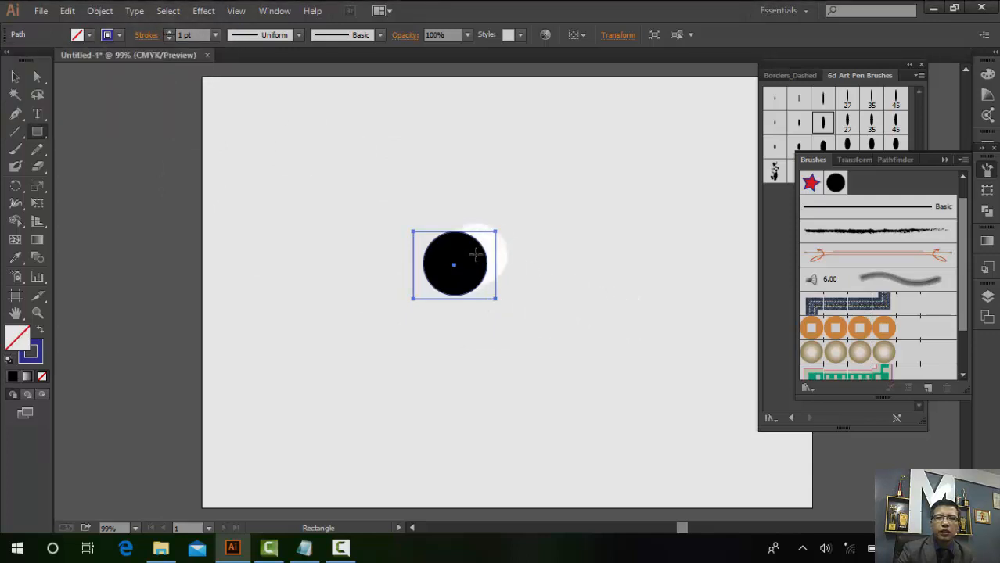
- Try several pattern brushes on the rectangle's outline, including the orange and beige rings, ending with the green border pattern
click(16, 148)
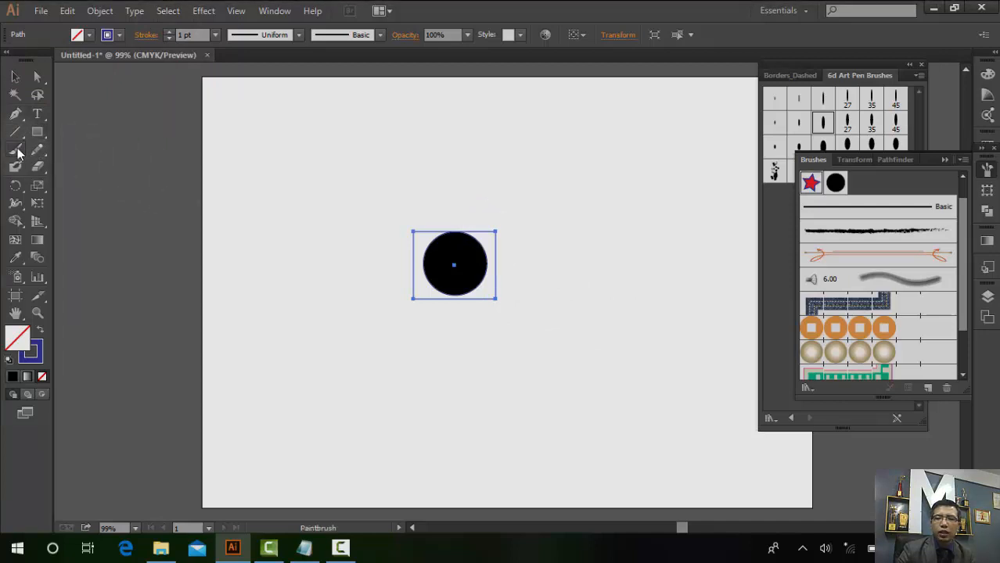
click(819, 312)
click(831, 329)
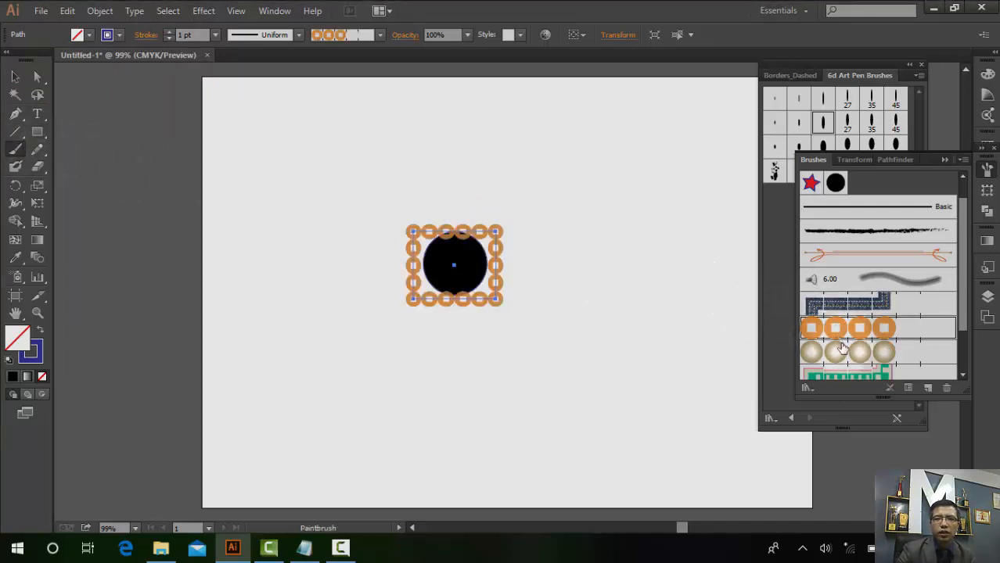
click(845, 352)
click(853, 377)
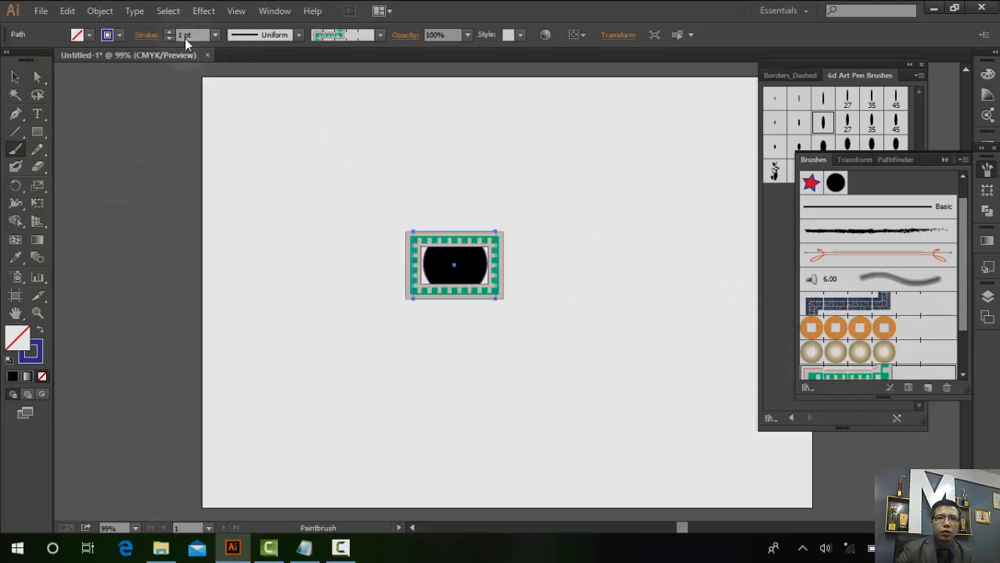
- Set the green-patterned rectangle's stroke weight to 0.5 pt
click(170, 38)
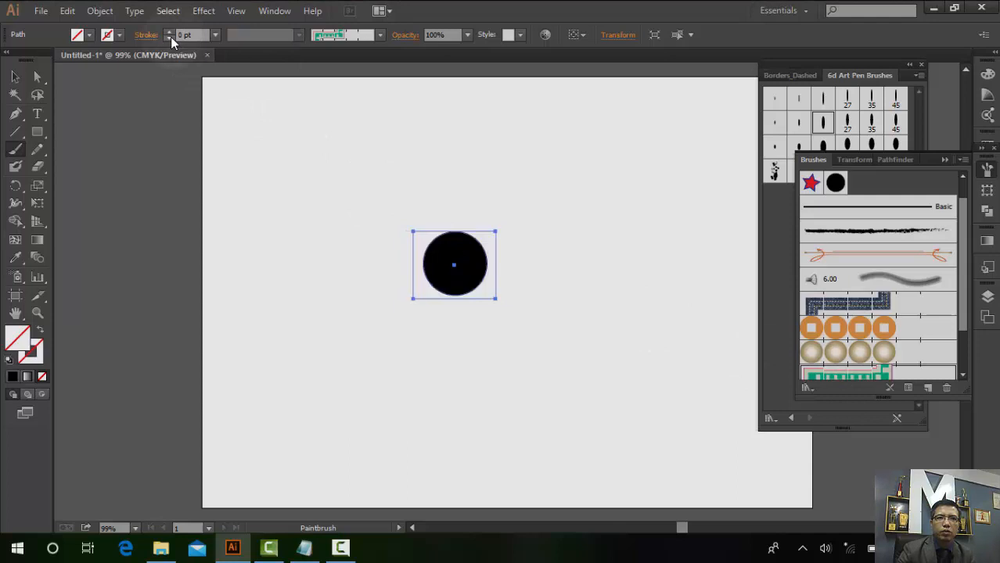
double_click(189, 38)
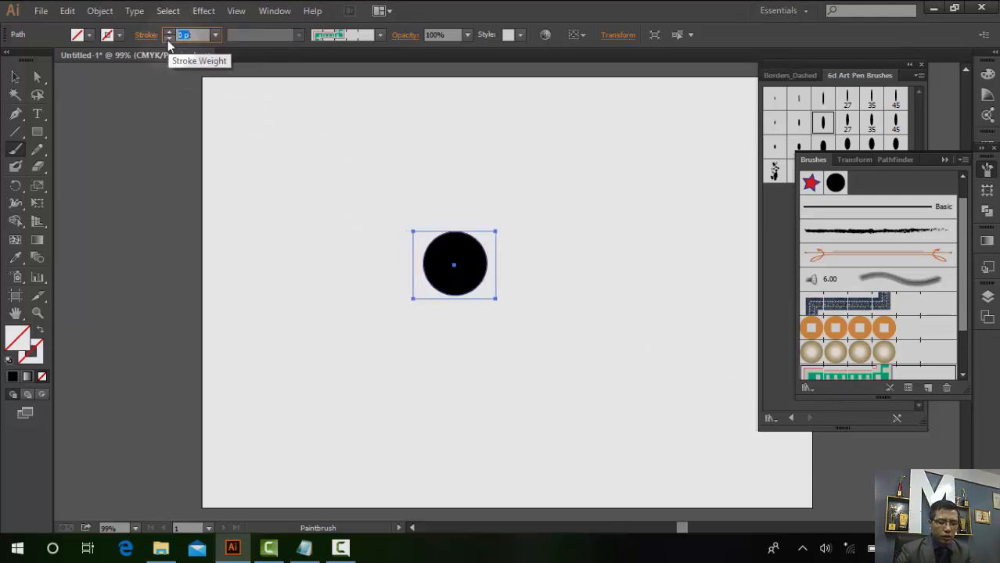
text(0.)
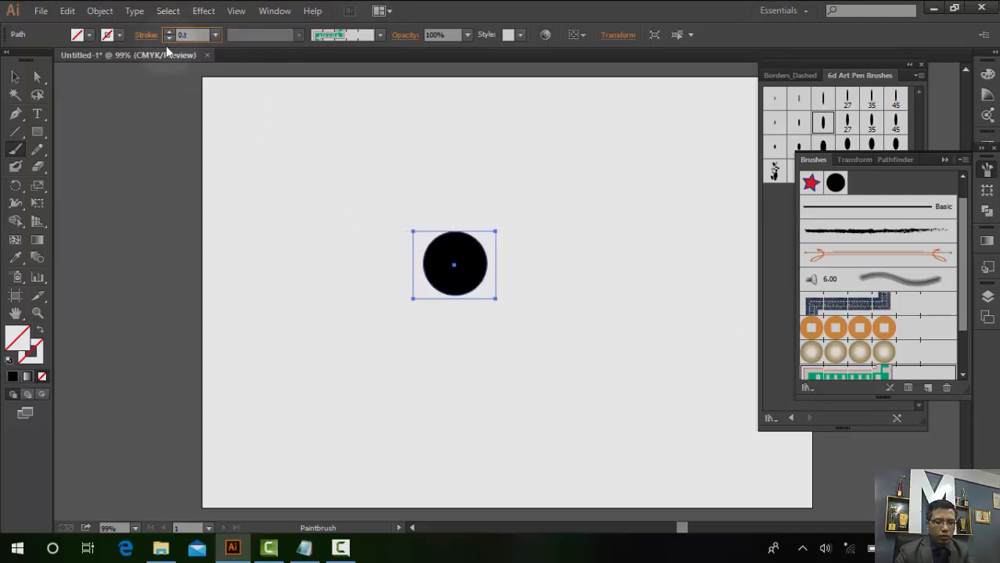
text(5)
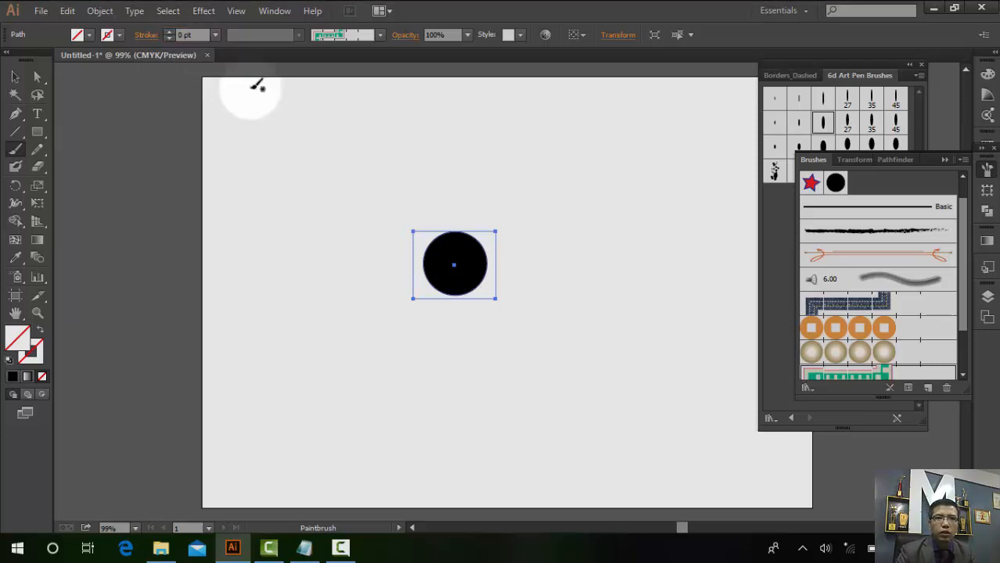
double_click(195, 35)
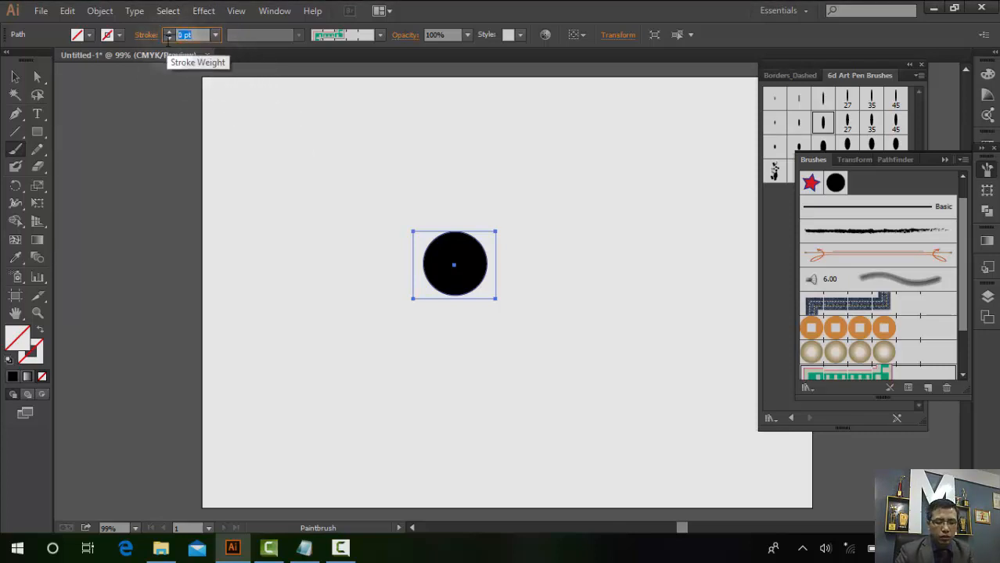
text(.5)
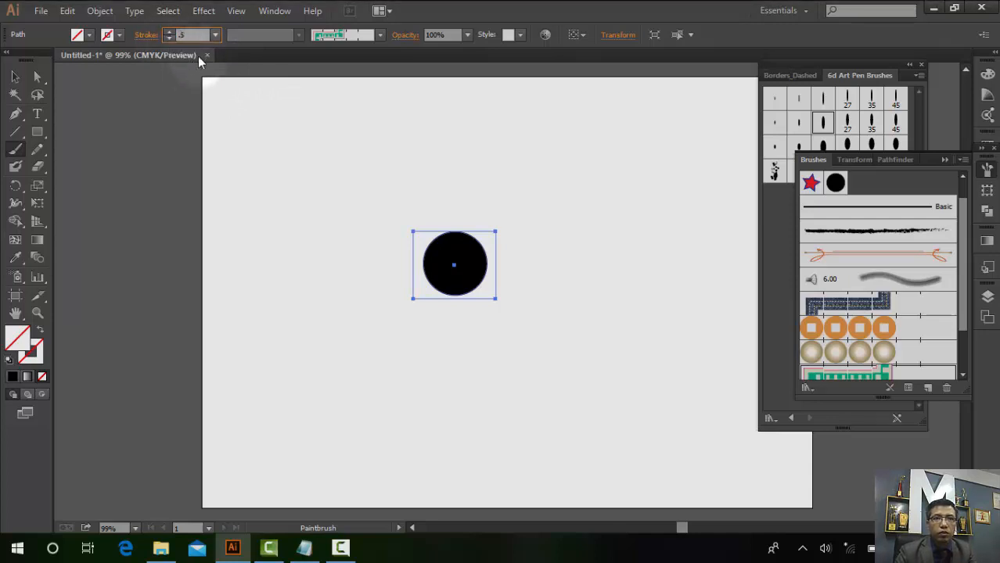
key(Return)
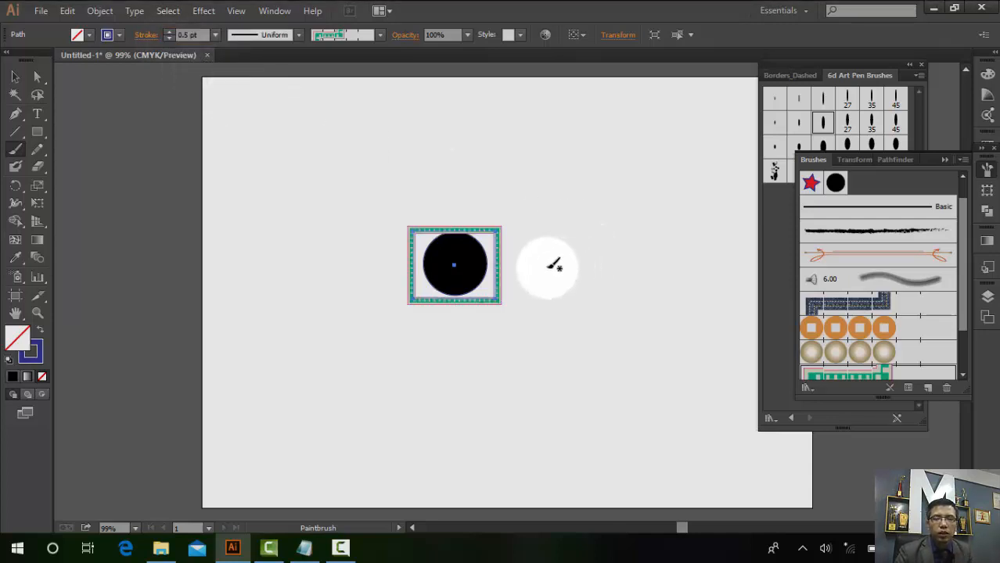
- Nudge the rectangular frame upward and stretch its lower and upper edges outward so it surrounds the black circle
click(16, 76)
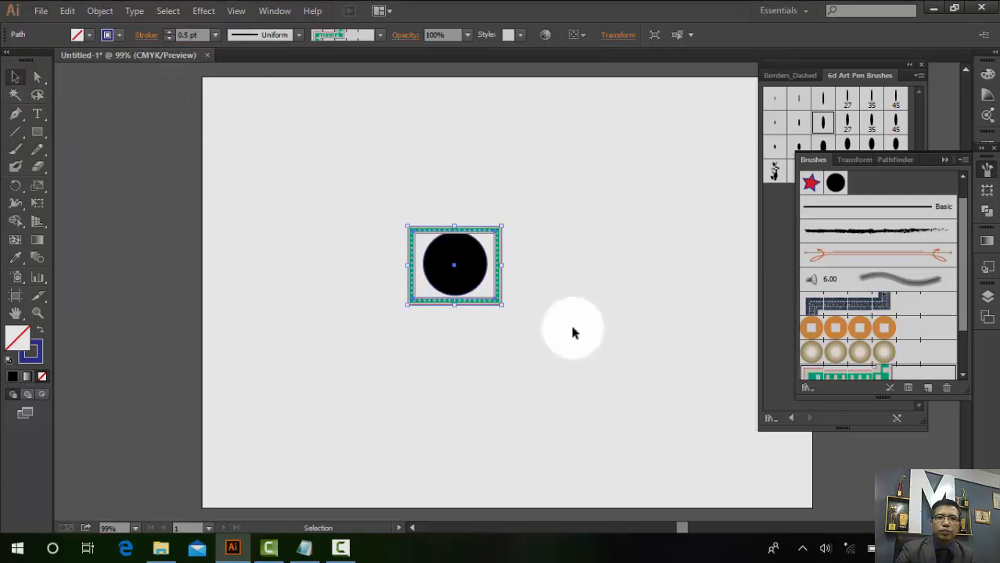
key(Up)
key(Up)
key(Up)
key(Up)
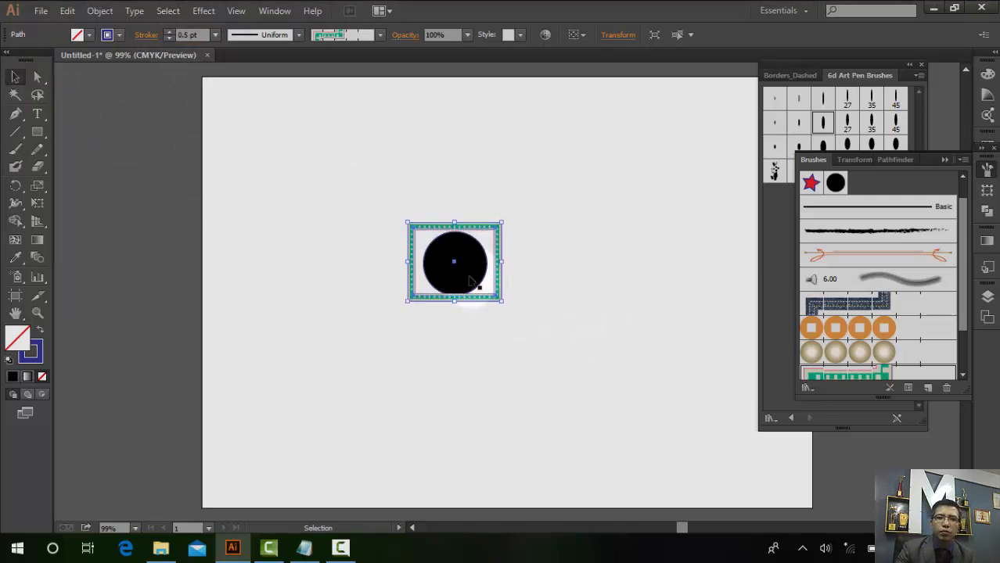
drag(454, 306, 453, 311)
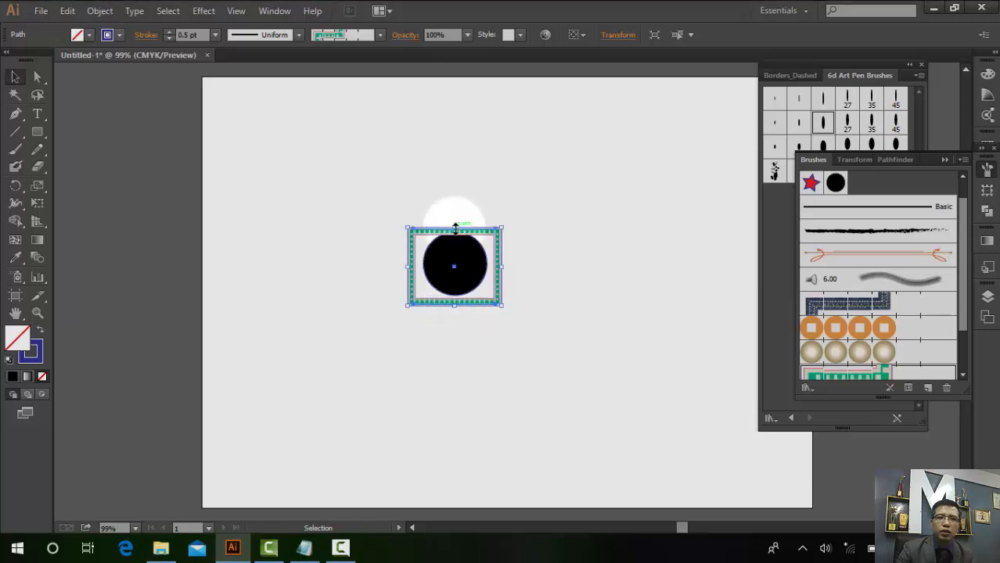
drag(454, 228, 454, 219)
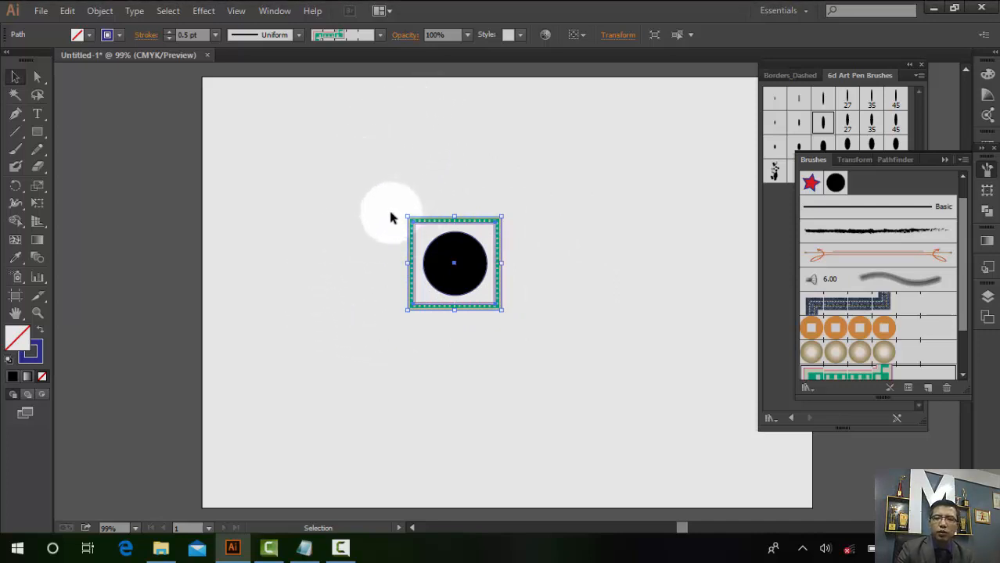
- Try several 6d Art Pen brushes on the rectangular frame, ending with the second-row 35 pt brush
click(828, 125)
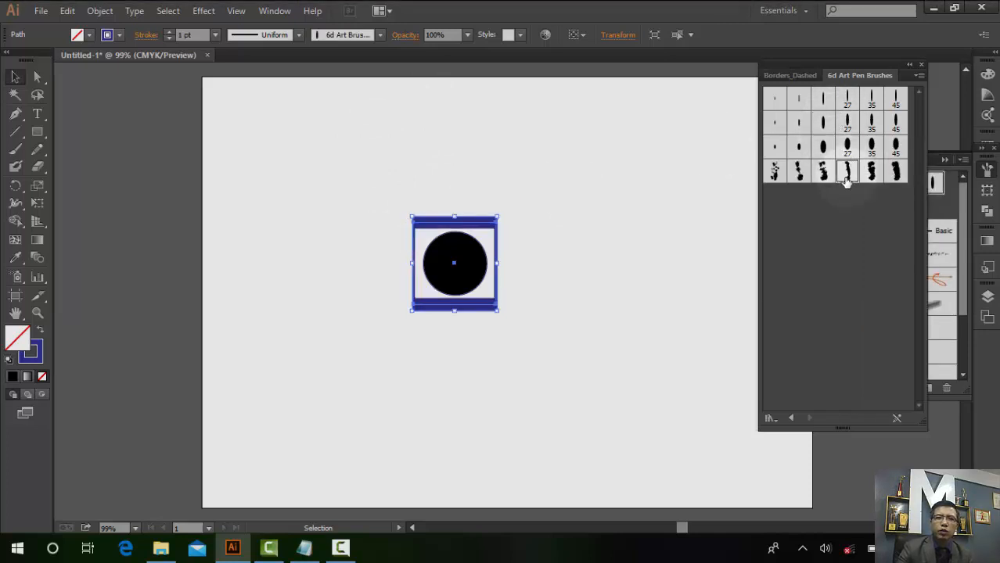
click(796, 172)
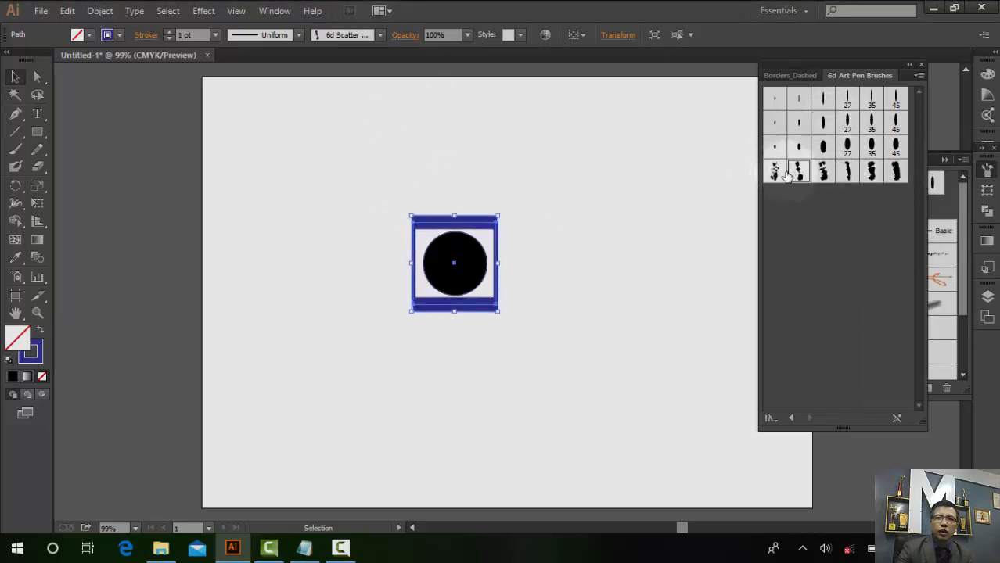
click(773, 173)
click(773, 147)
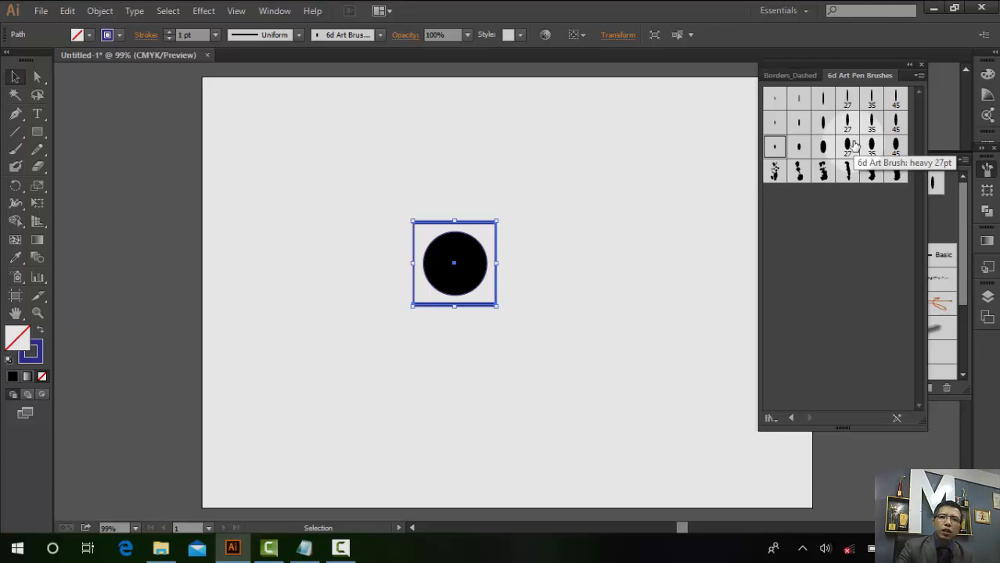
click(872, 123)
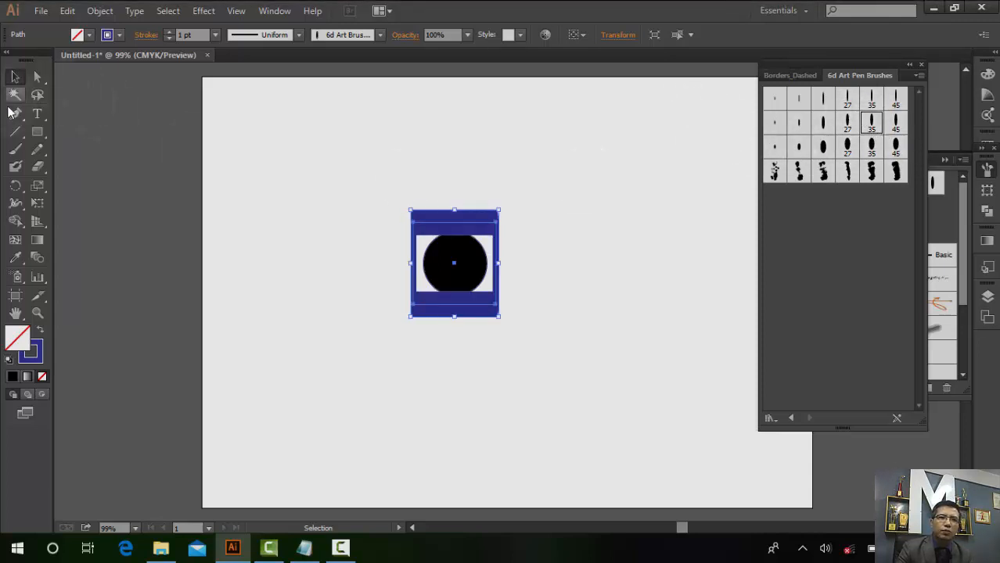
- Paint a long looping freehand stroke around the framed circle with the Paintbrush tool and the 35 pt art brush
click(15, 149)
mouse_move(447, 139)
mouse_down()
mouse_move(333, 148)
mouse_move(336, 225)
mouse_move(391, 241)
mouse_move(308, 335)
mouse_move(477, 431)
mouse_move(554, 189)
mouse_up()
mouse_move(535, 221)
mouse_down()
mouse_move(665, 441)
mouse_move(583, 437)
mouse_up()
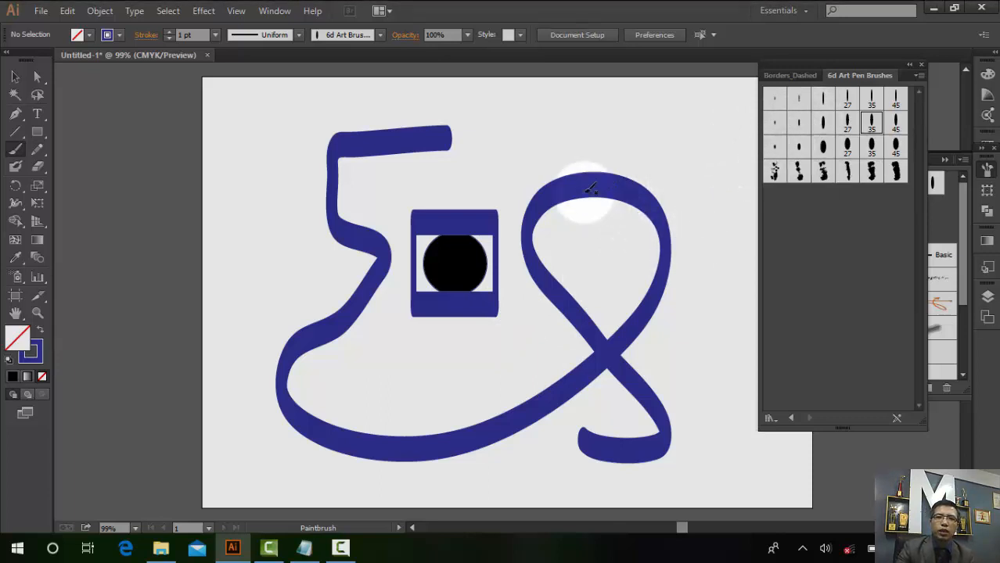
- Recolour the long looping brush stroke to yellow and leave it selected
click(17, 79)
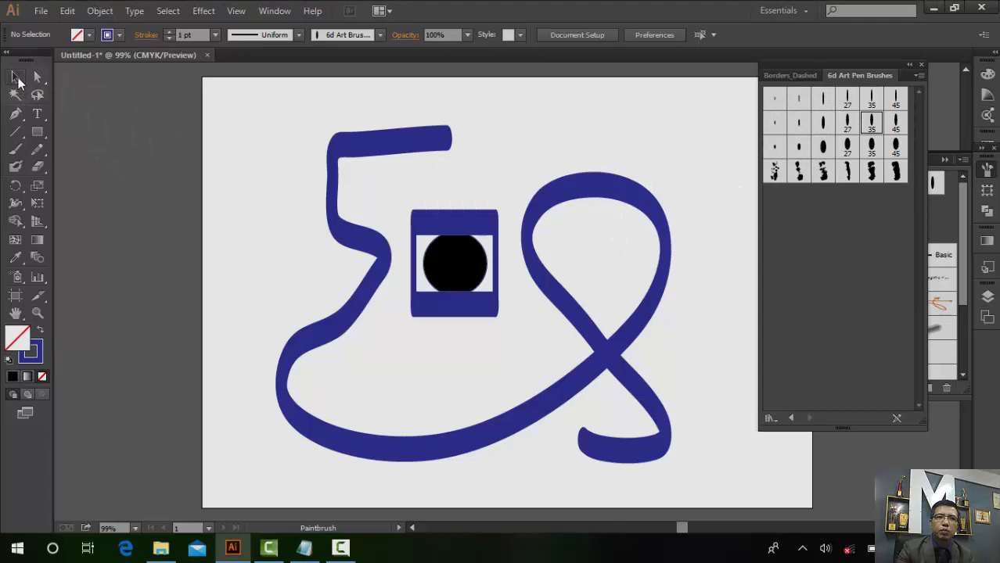
click(395, 141)
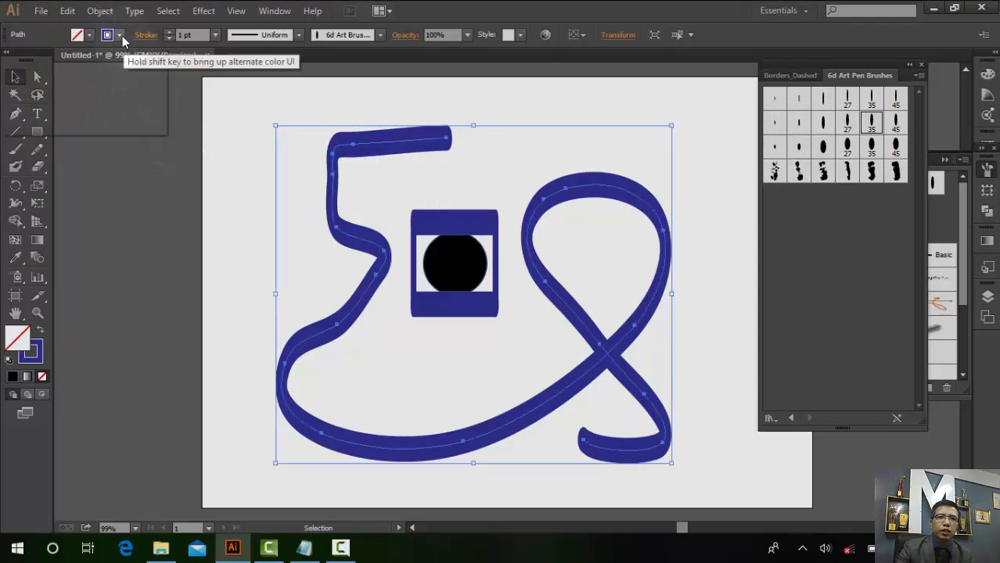
click(113, 35)
click(61, 62)
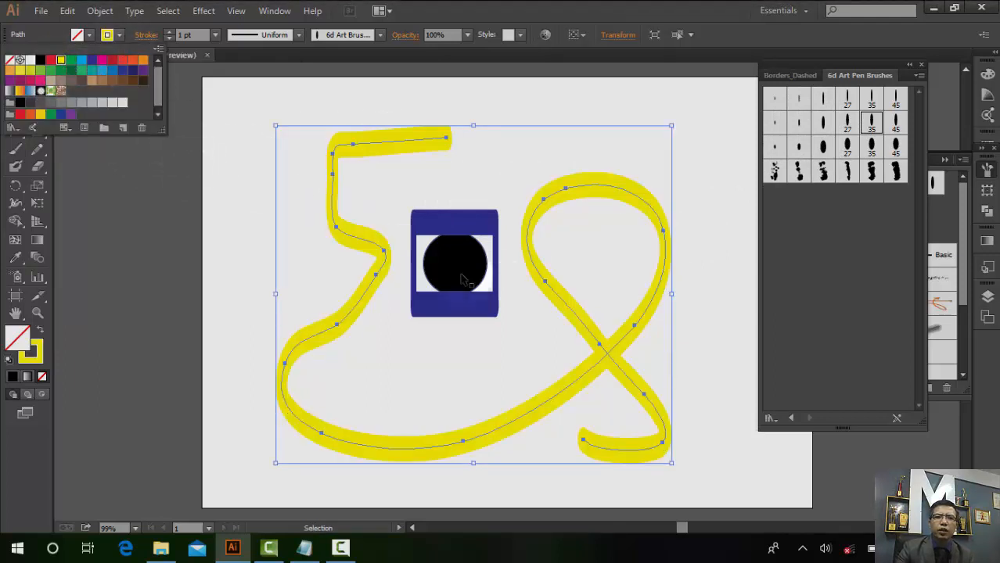
click(318, 259)
click(474, 188)
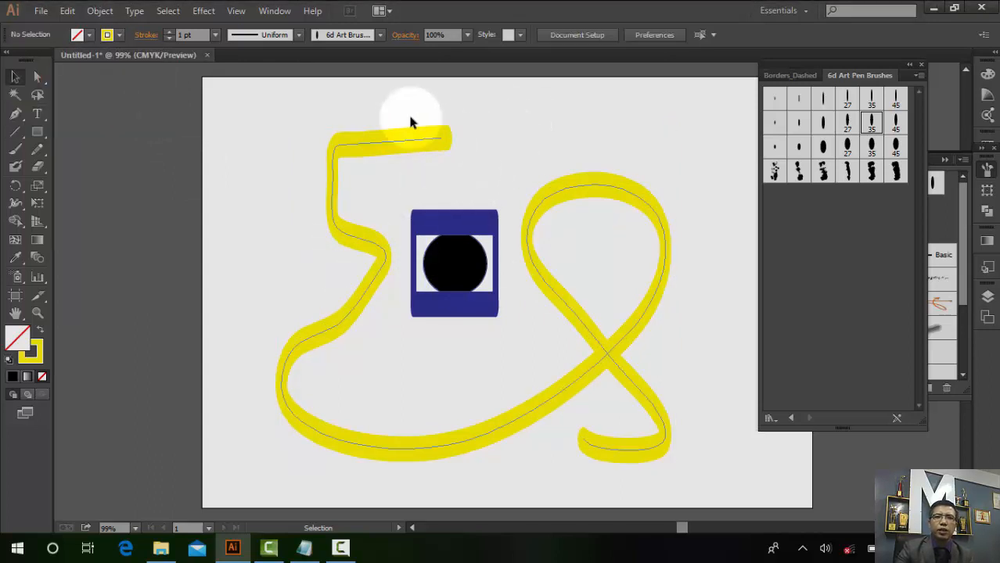
click(404, 141)
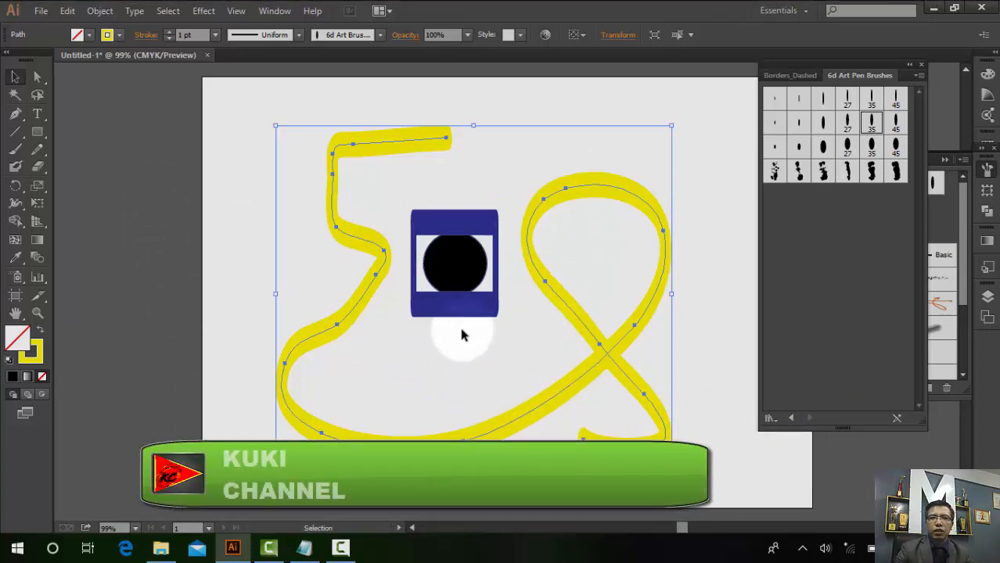
- Close the 6d Art Pen Brushes library and collapse the Brushes panel to clear the artboard view
click(922, 66)
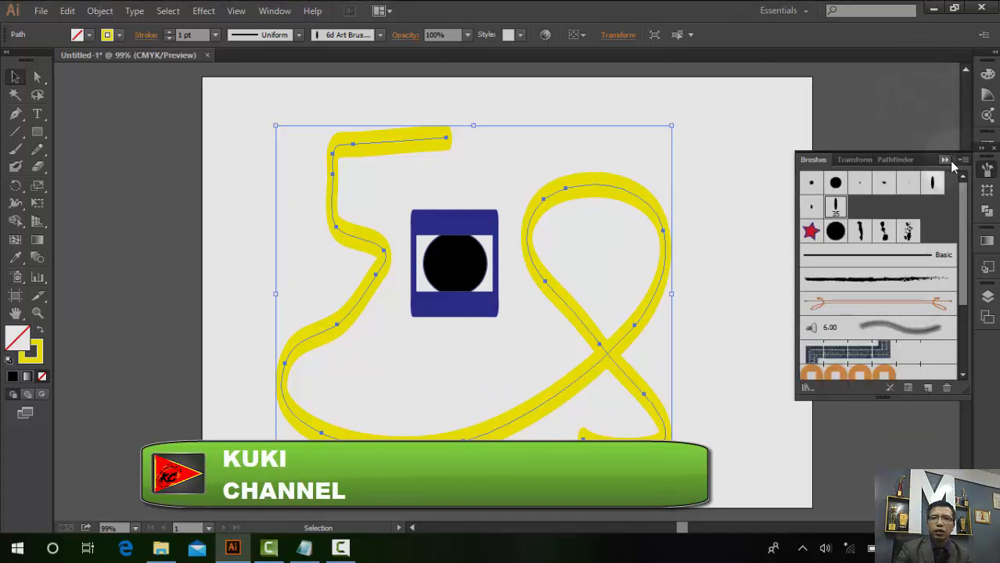
click(946, 160)
click(663, 293)
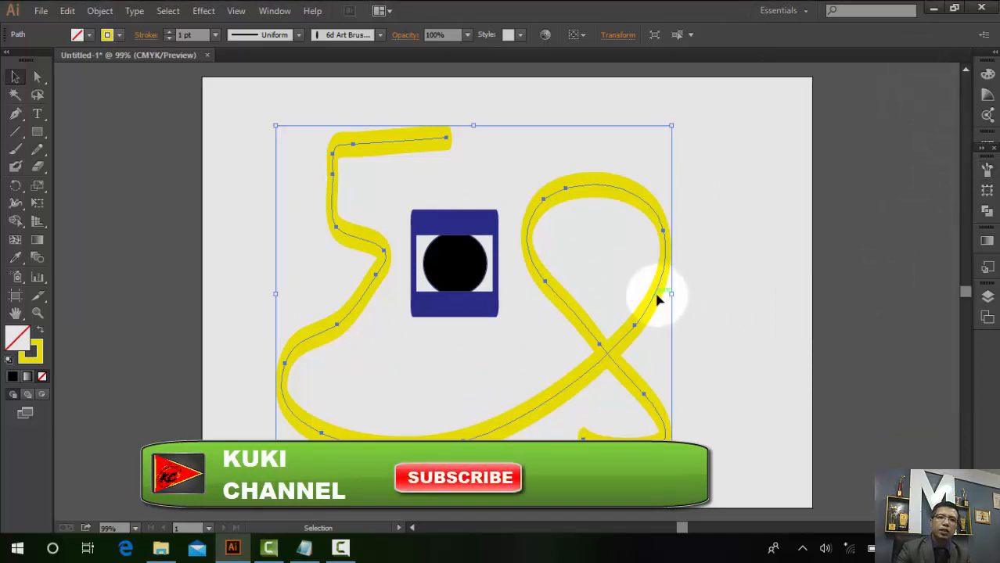